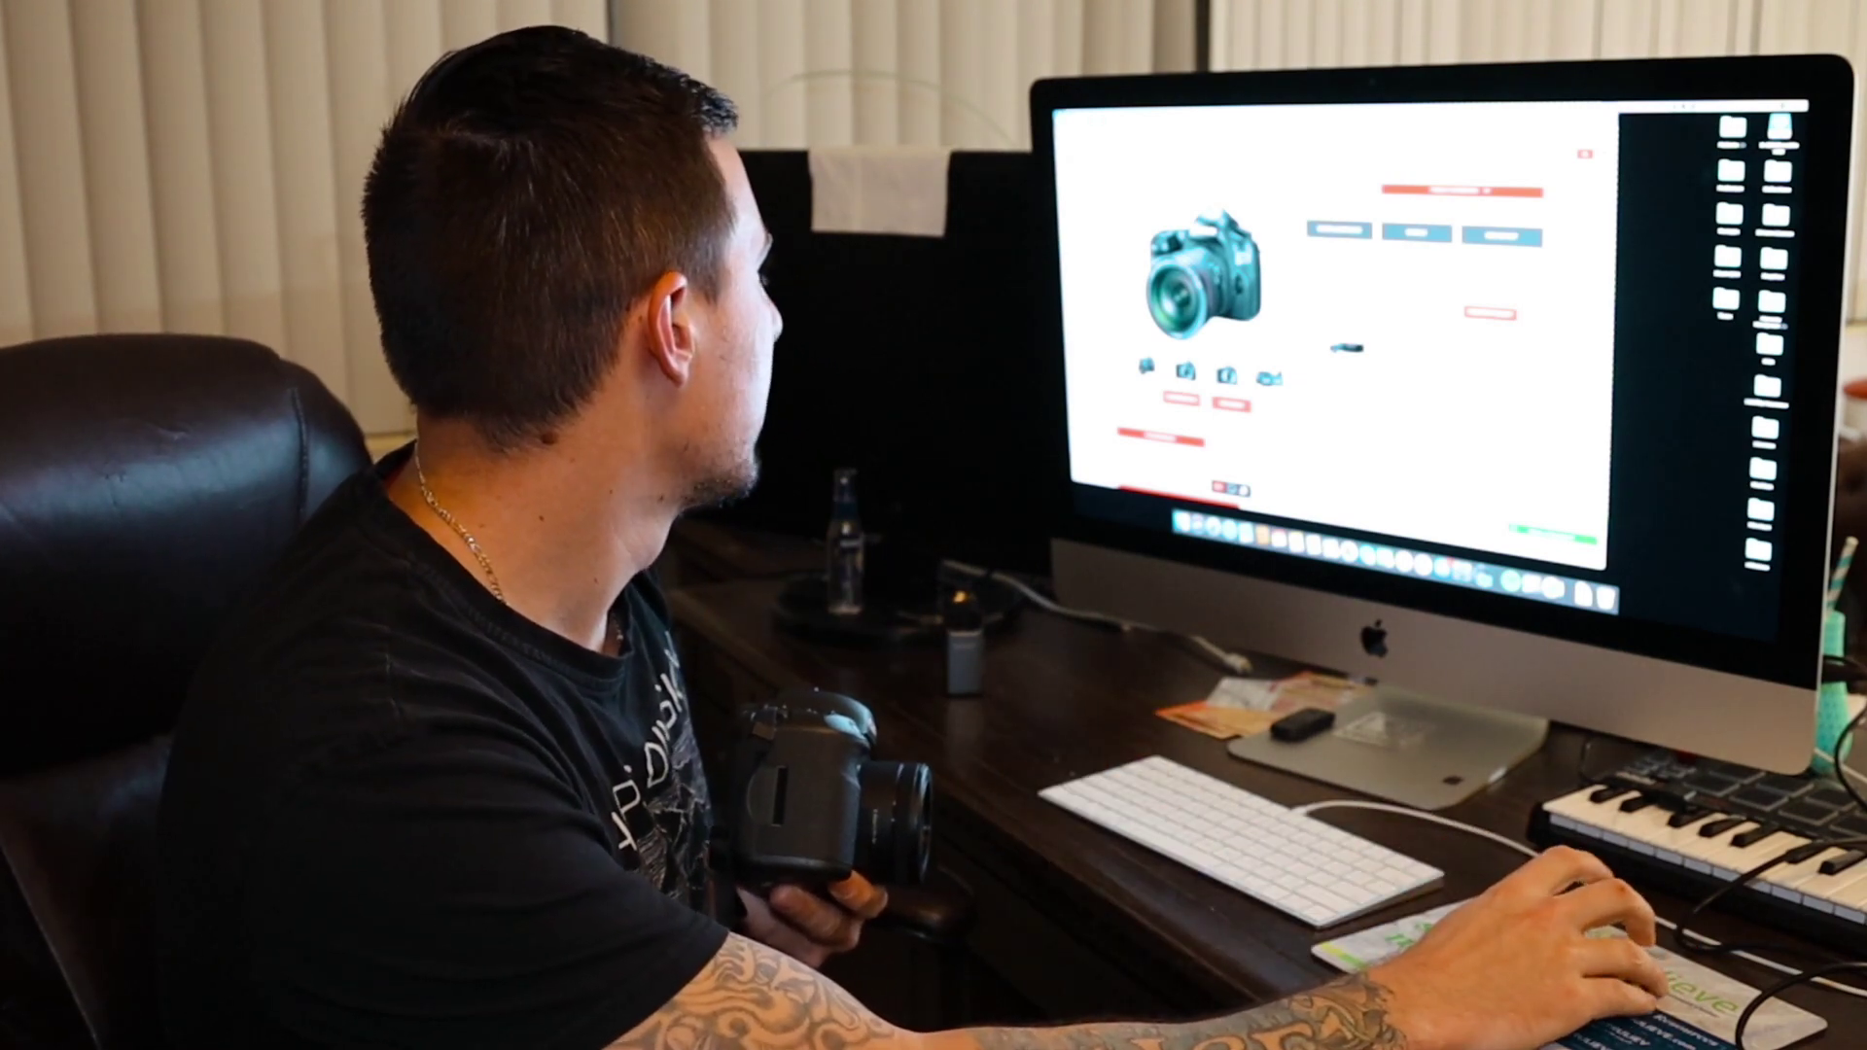
Expand EOS Utility 3.11.0 for Mac OS X on the EOS 5DS R Drivers & Downloads page.
{"action": "left_click", "coordinate": [1340, 231]}
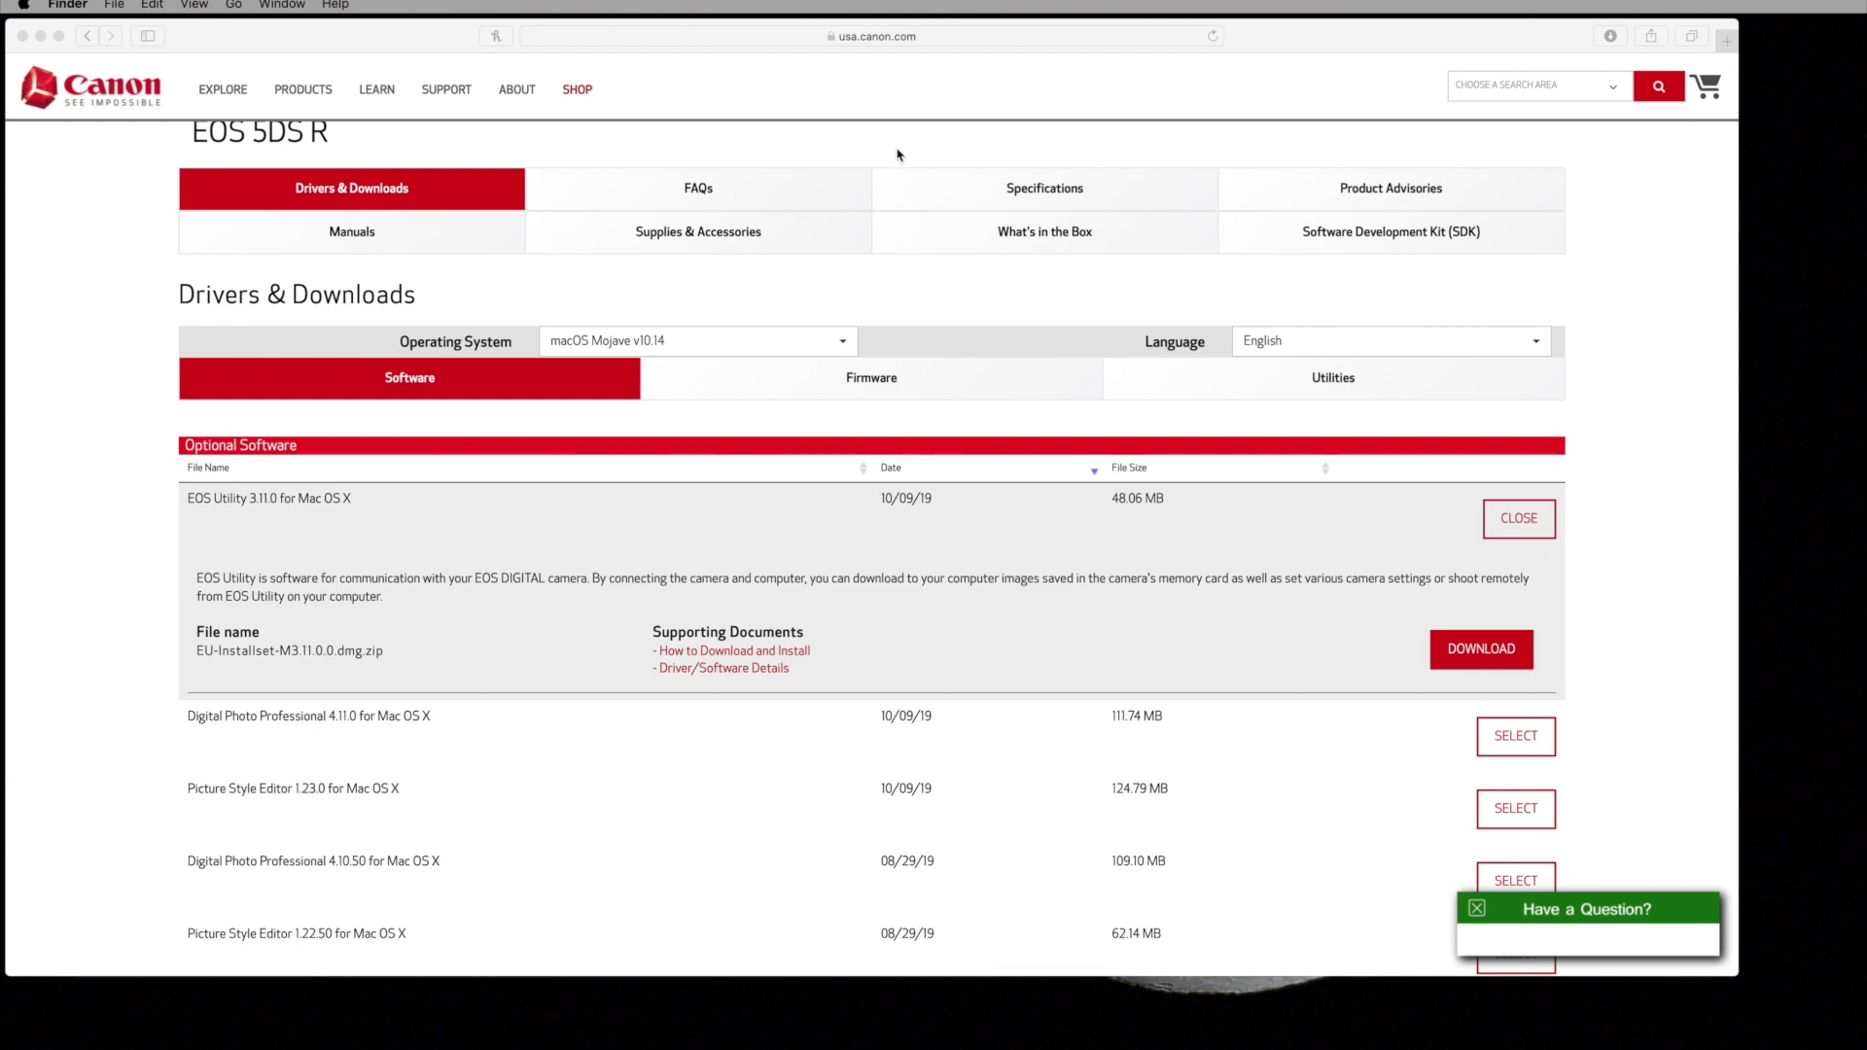
Set the operating system filter to macOS Catalina v10.15.
{"action": "scroll", "coordinate": [899, 157], "scroll_direction": "up", "scroll_amount": 5}
{"action": "scroll", "coordinate": [1048, 432], "scroll_direction": "up", "scroll_amount": 4}
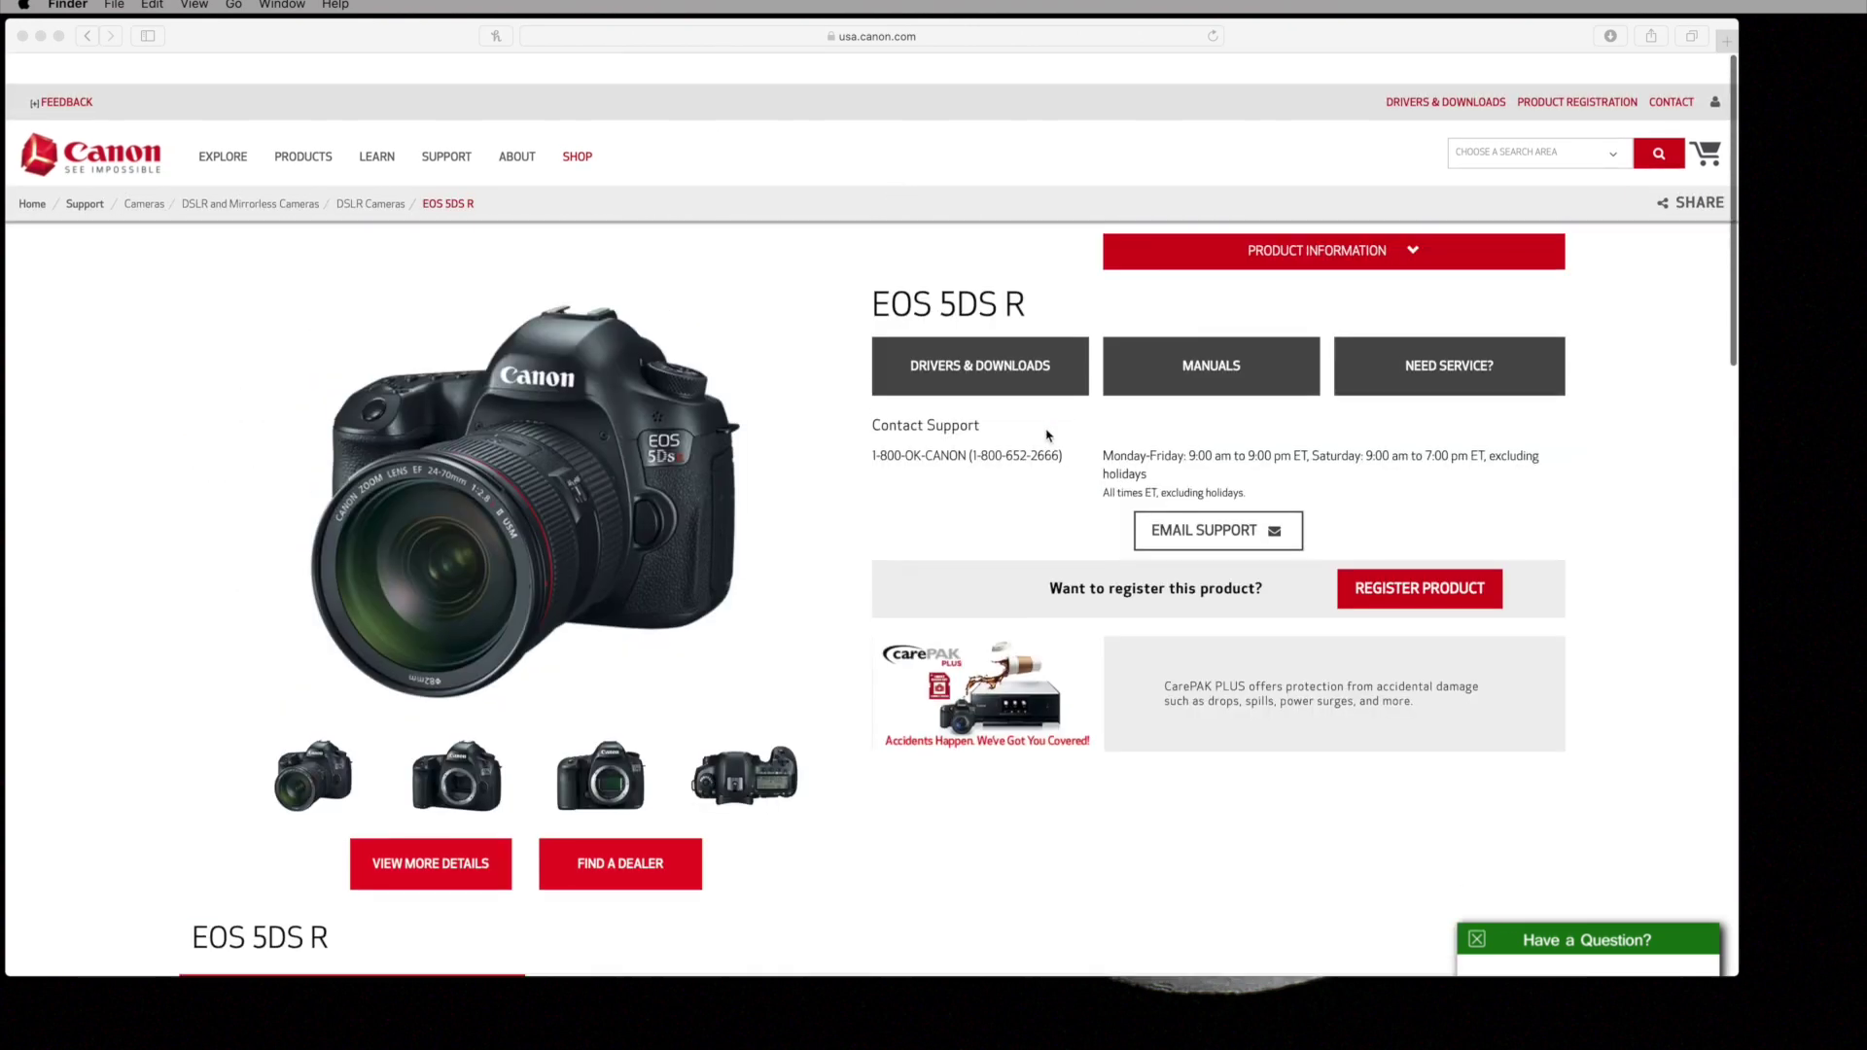
{"action": "scroll", "coordinate": [1079, 541], "scroll_direction": "up", "scroll_amount": 1}
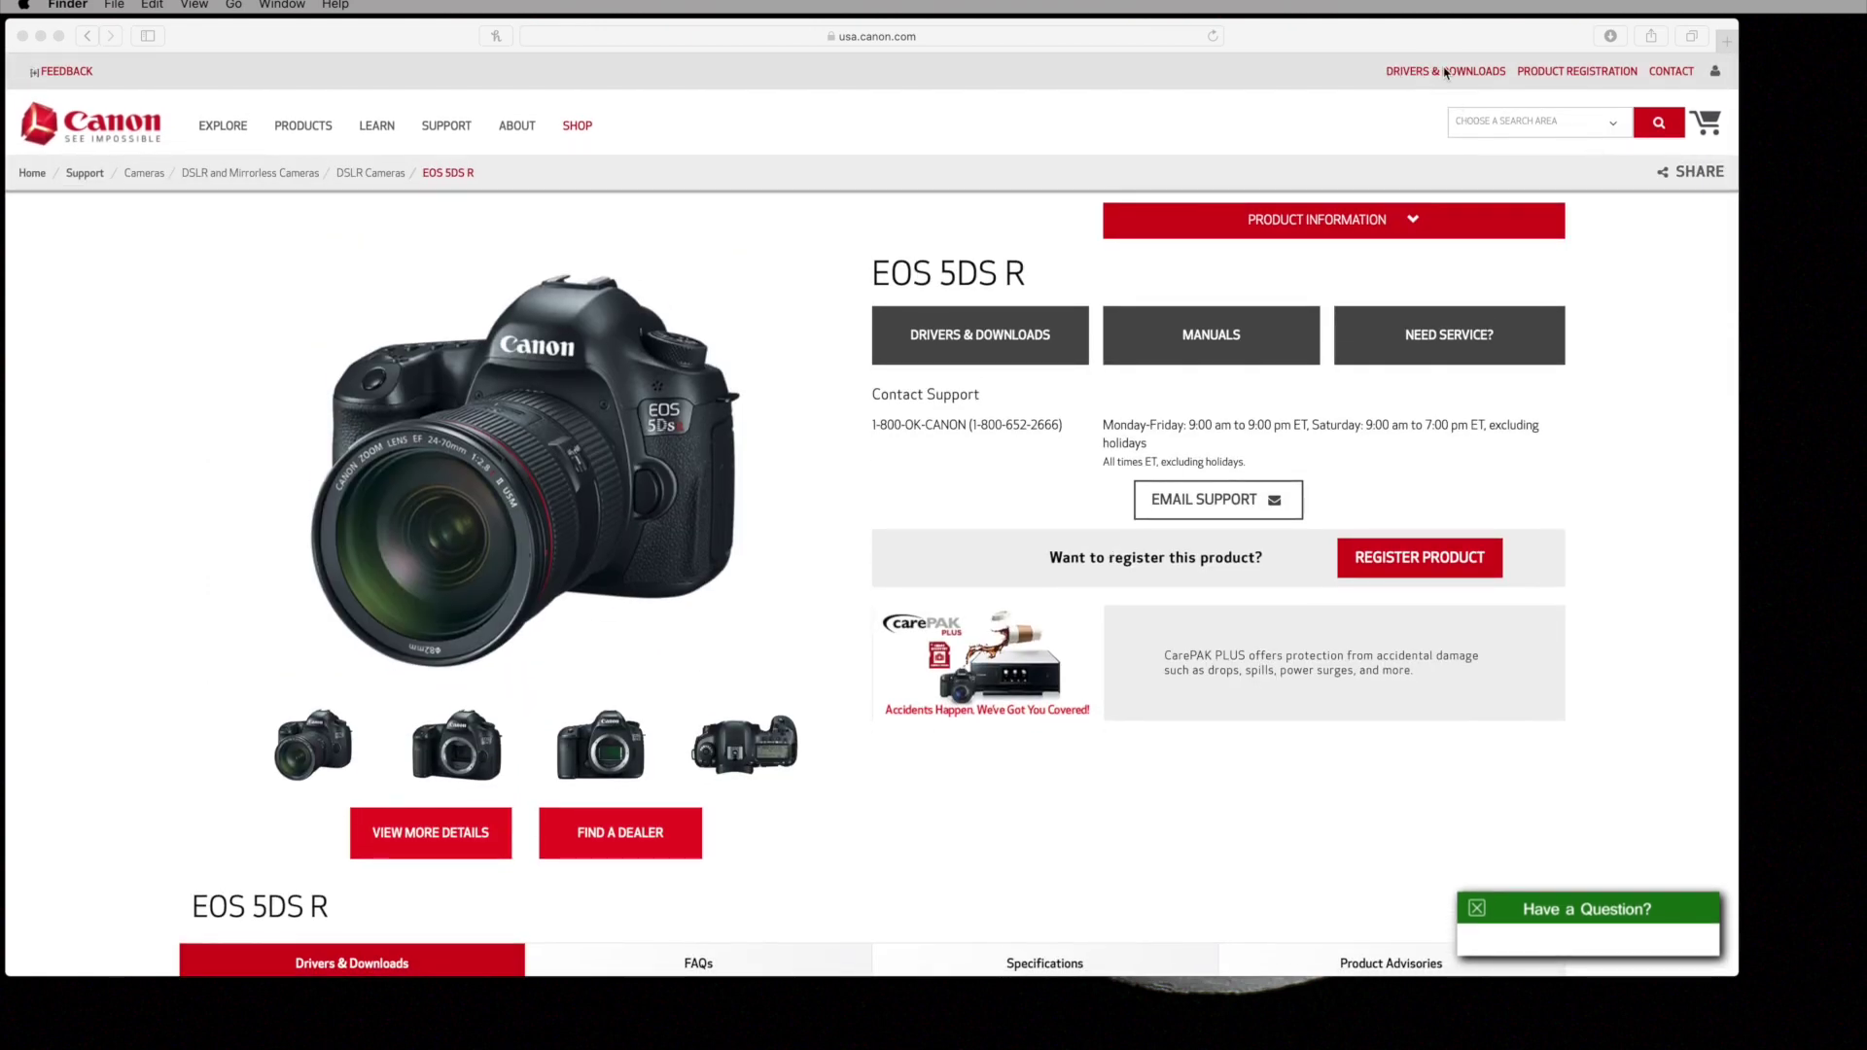
{"action": "scroll", "coordinate": [802, 601], "scroll_direction": "down", "scroll_amount": 3}
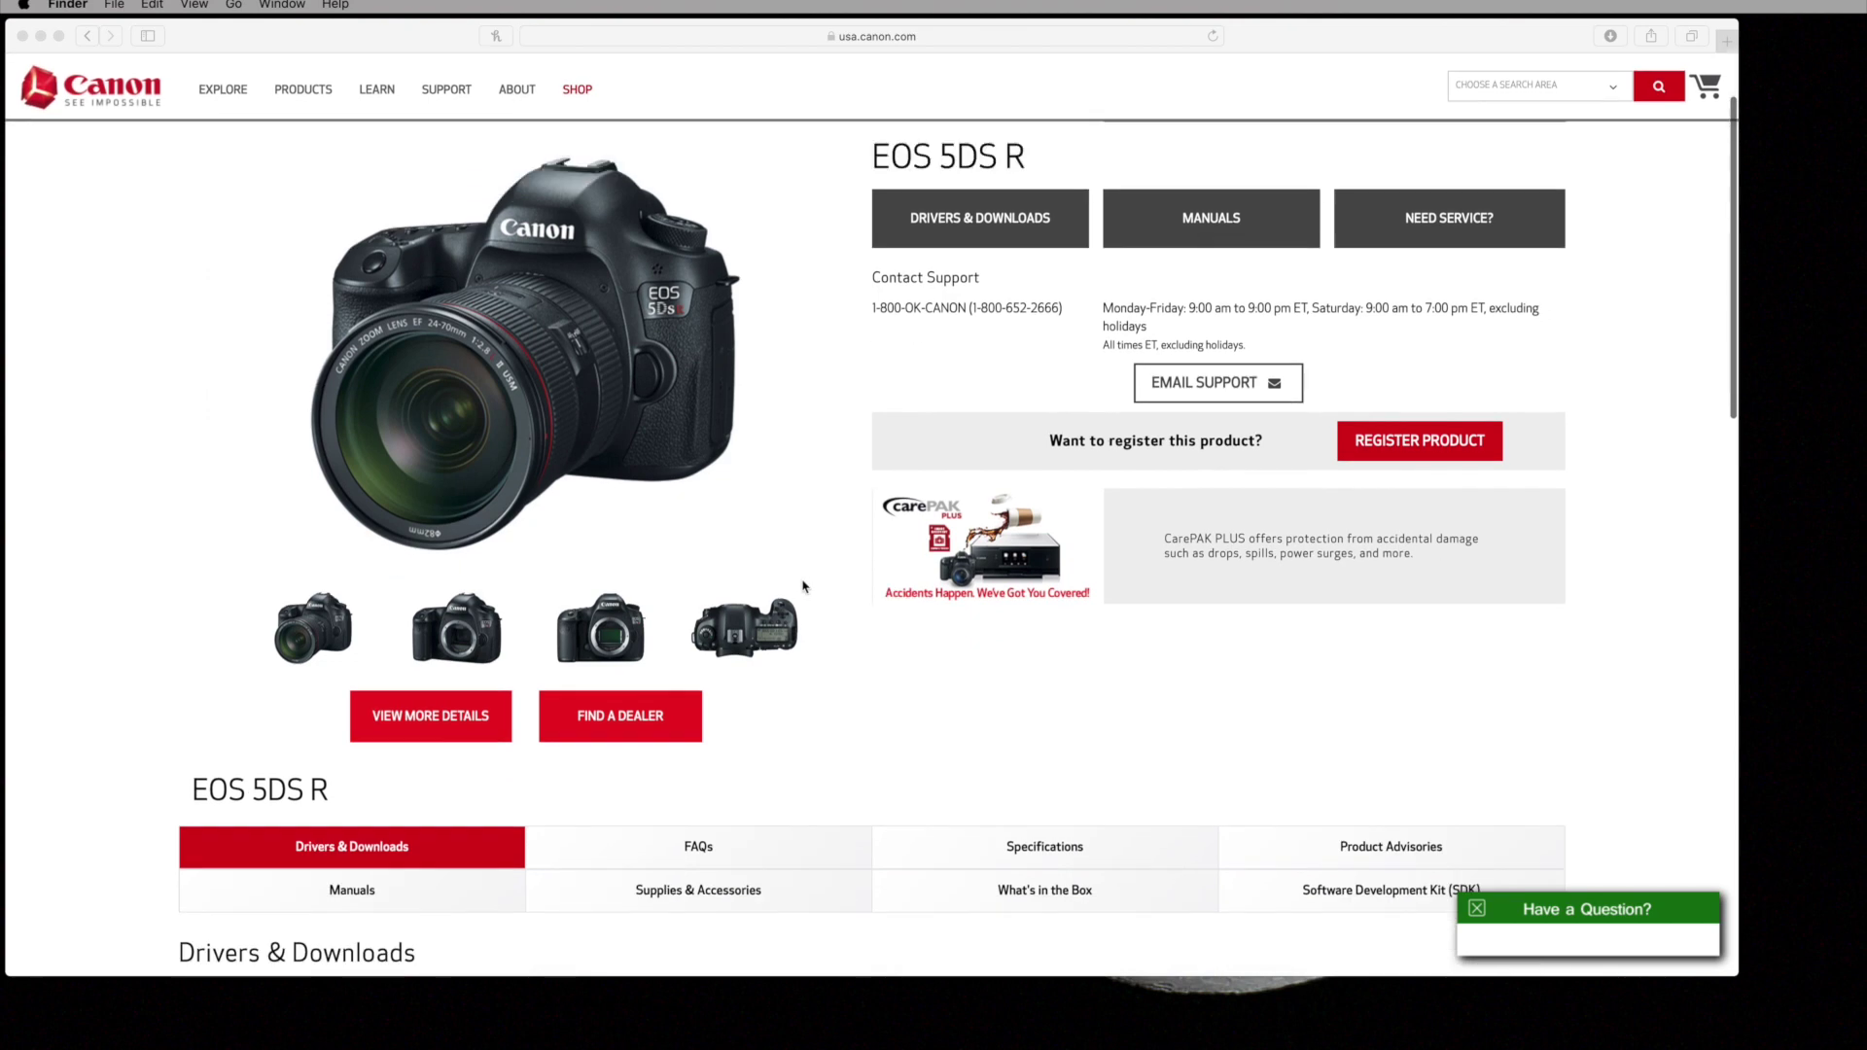
{"action": "scroll", "coordinate": [783, 581], "scroll_direction": "up", "scroll_amount": 1}
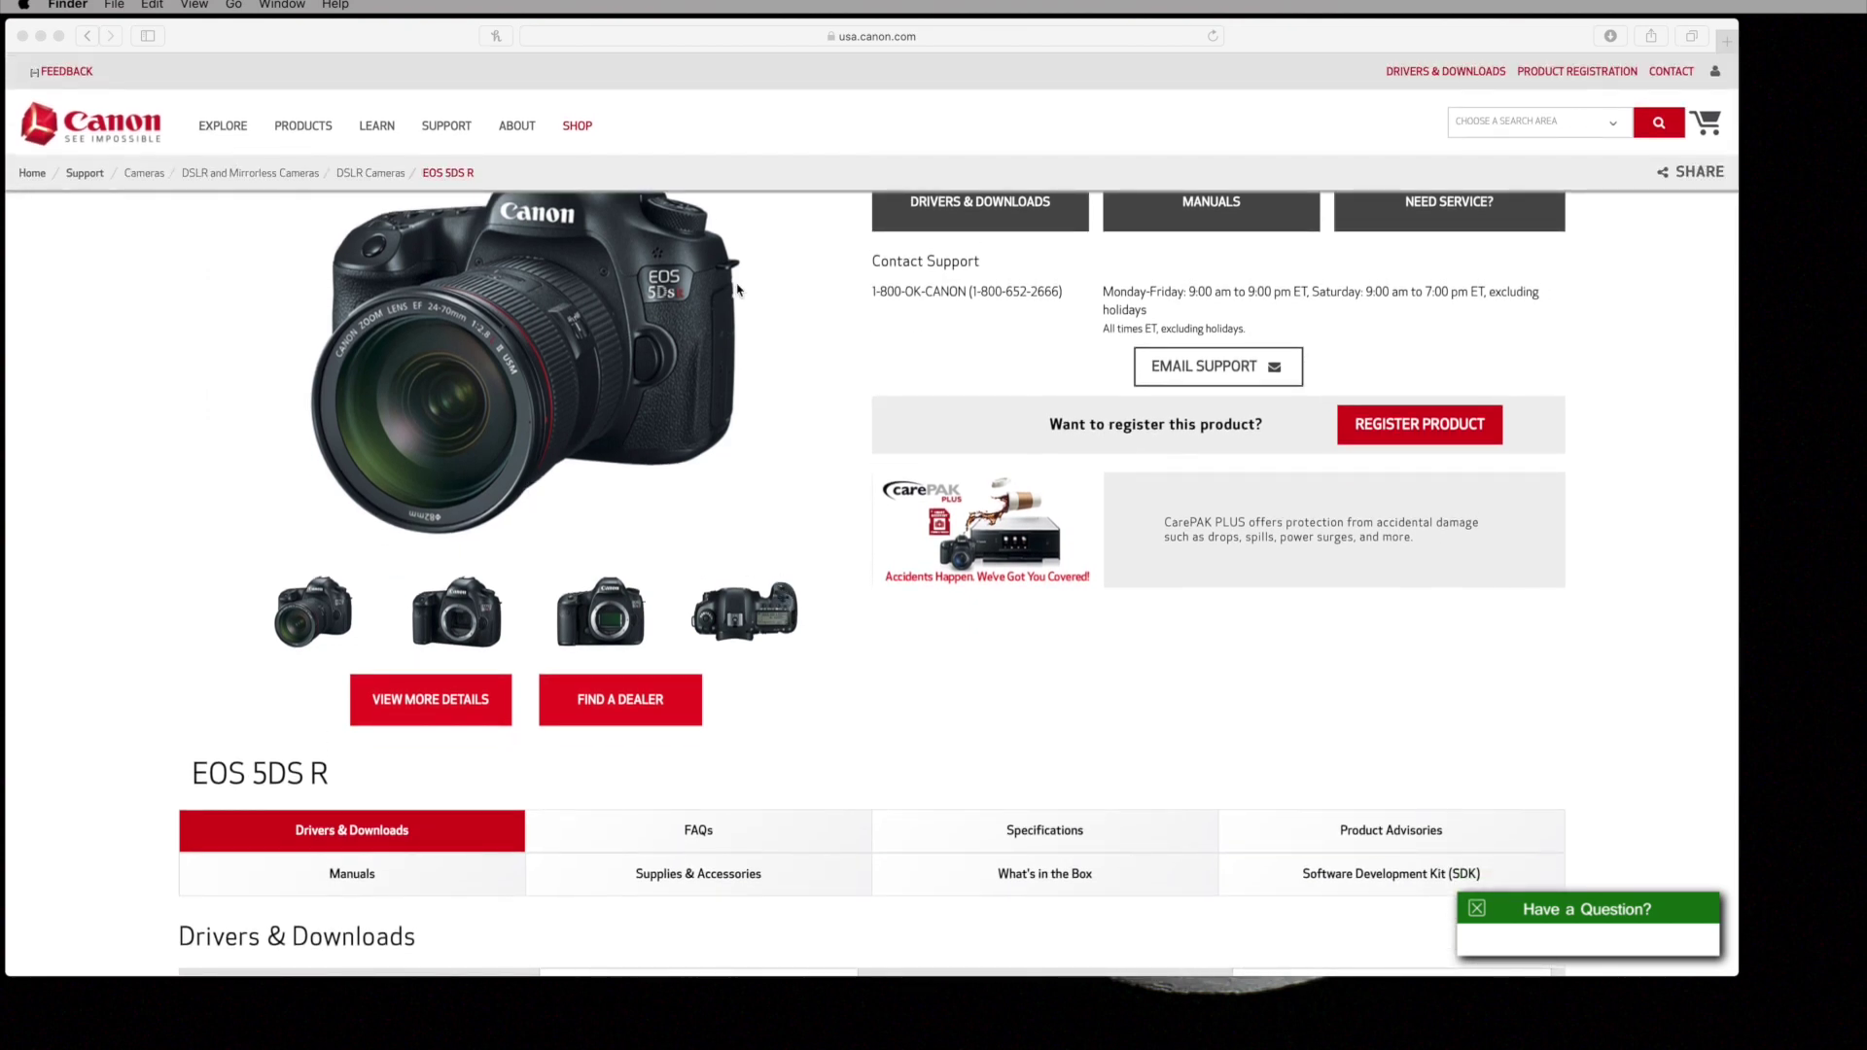
{"action": "scroll", "coordinate": [487, 731], "scroll_direction": "down", "scroll_amount": 5}
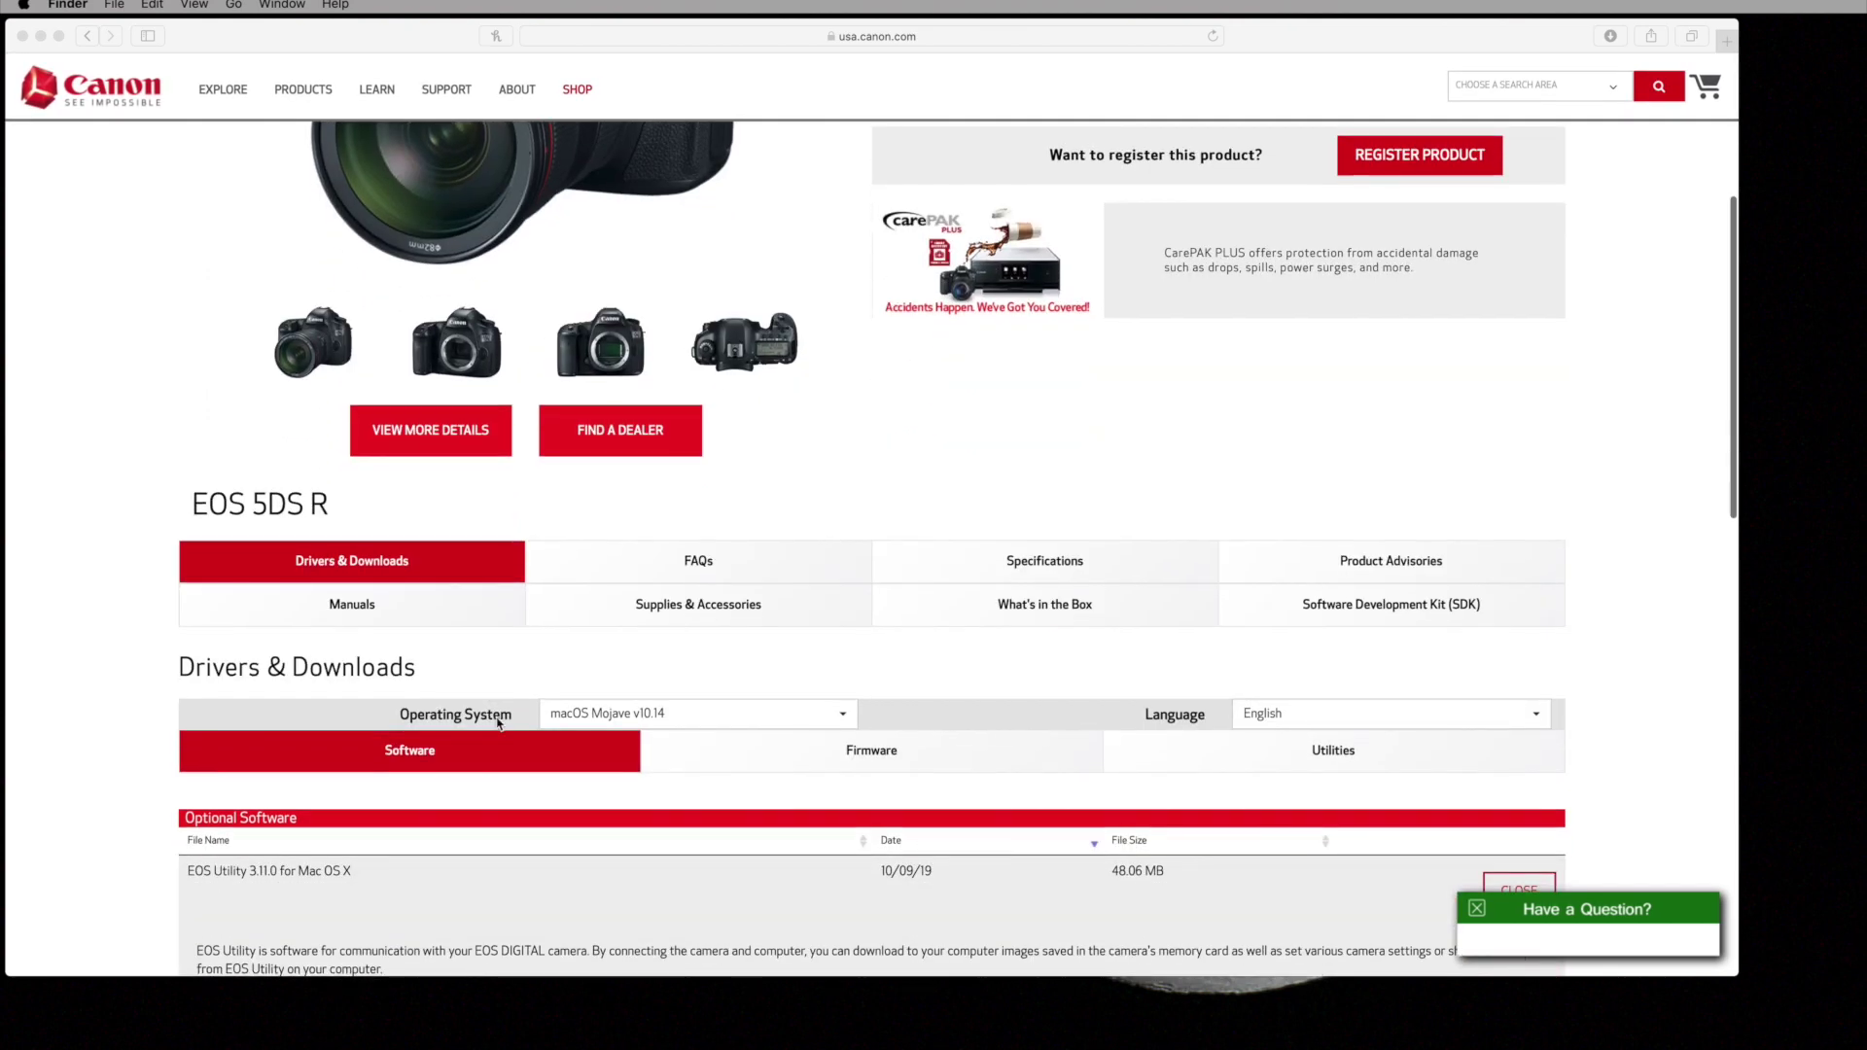
{"action": "scroll", "coordinate": [409, 730], "scroll_direction": "down", "scroll_amount": 2}
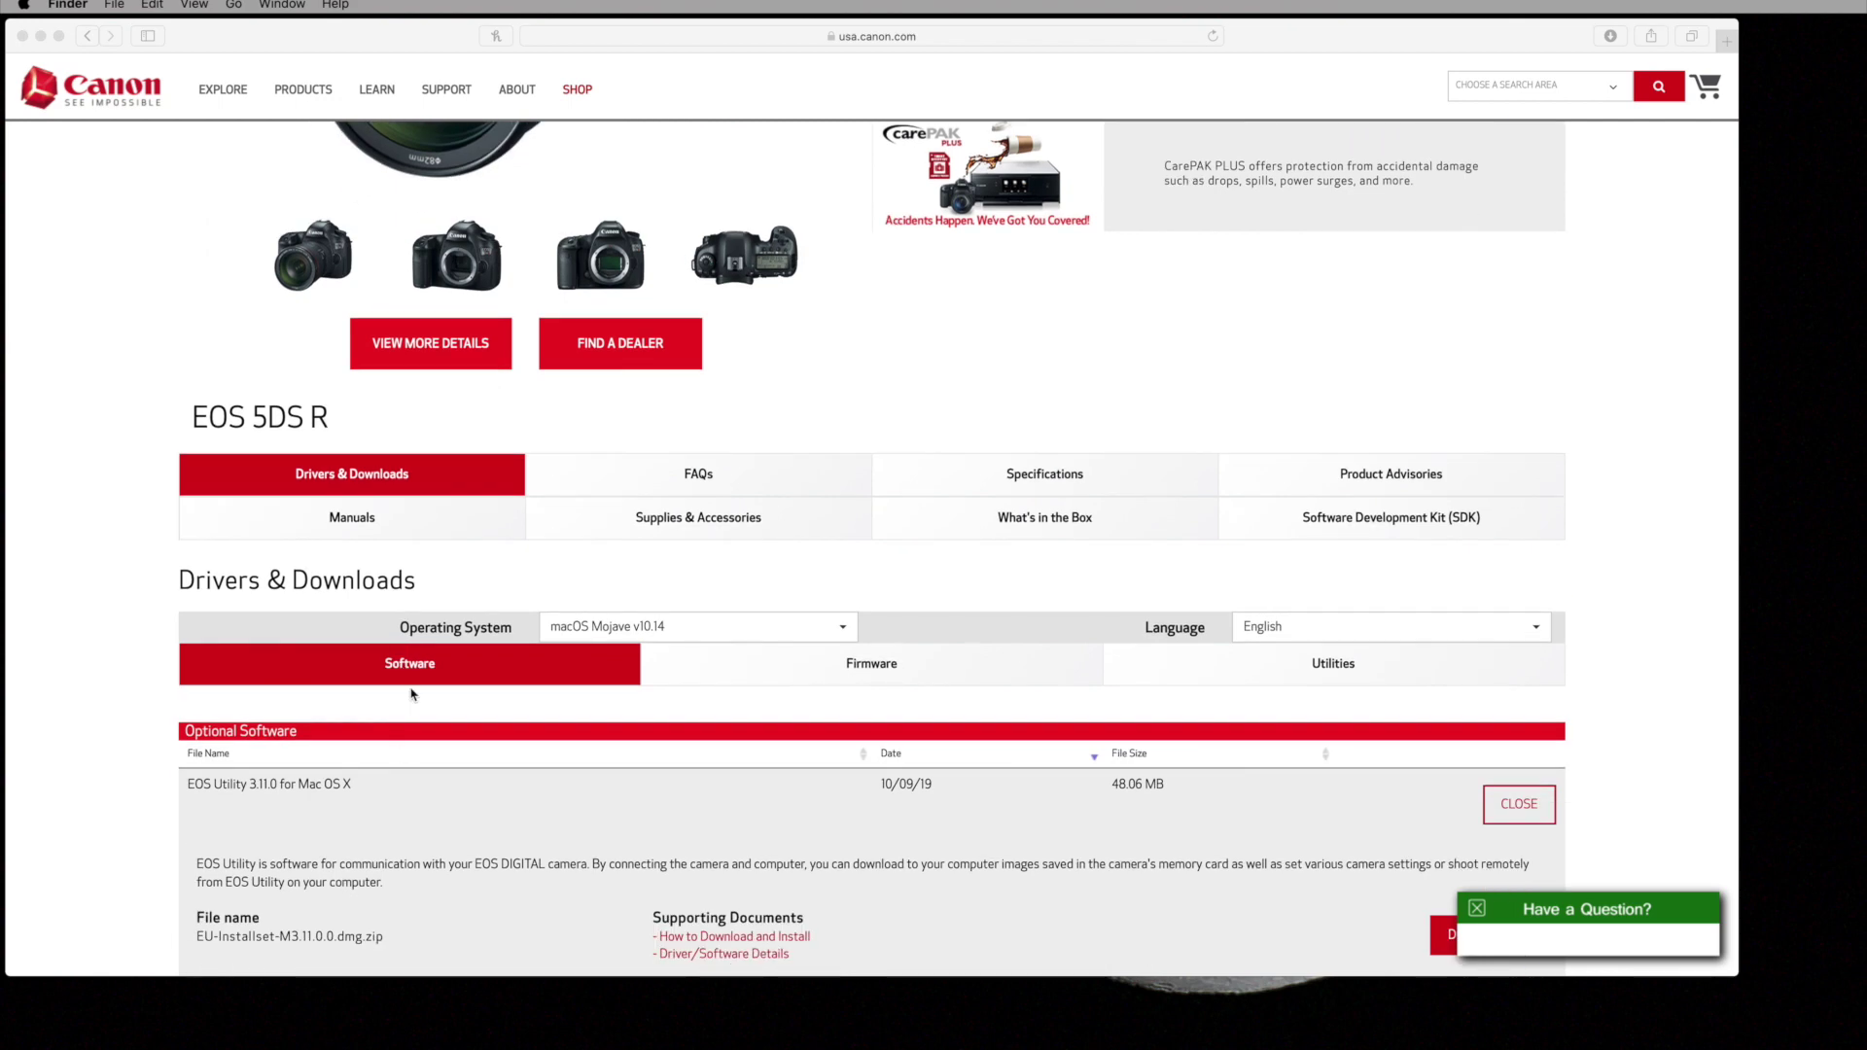
{"action": "scroll", "coordinate": [525, 574], "scroll_direction": "down", "scroll_amount": 4}
{"action": "left_click", "coordinate": [693, 442]}
{"action": "left_click", "coordinate": [693, 442]}
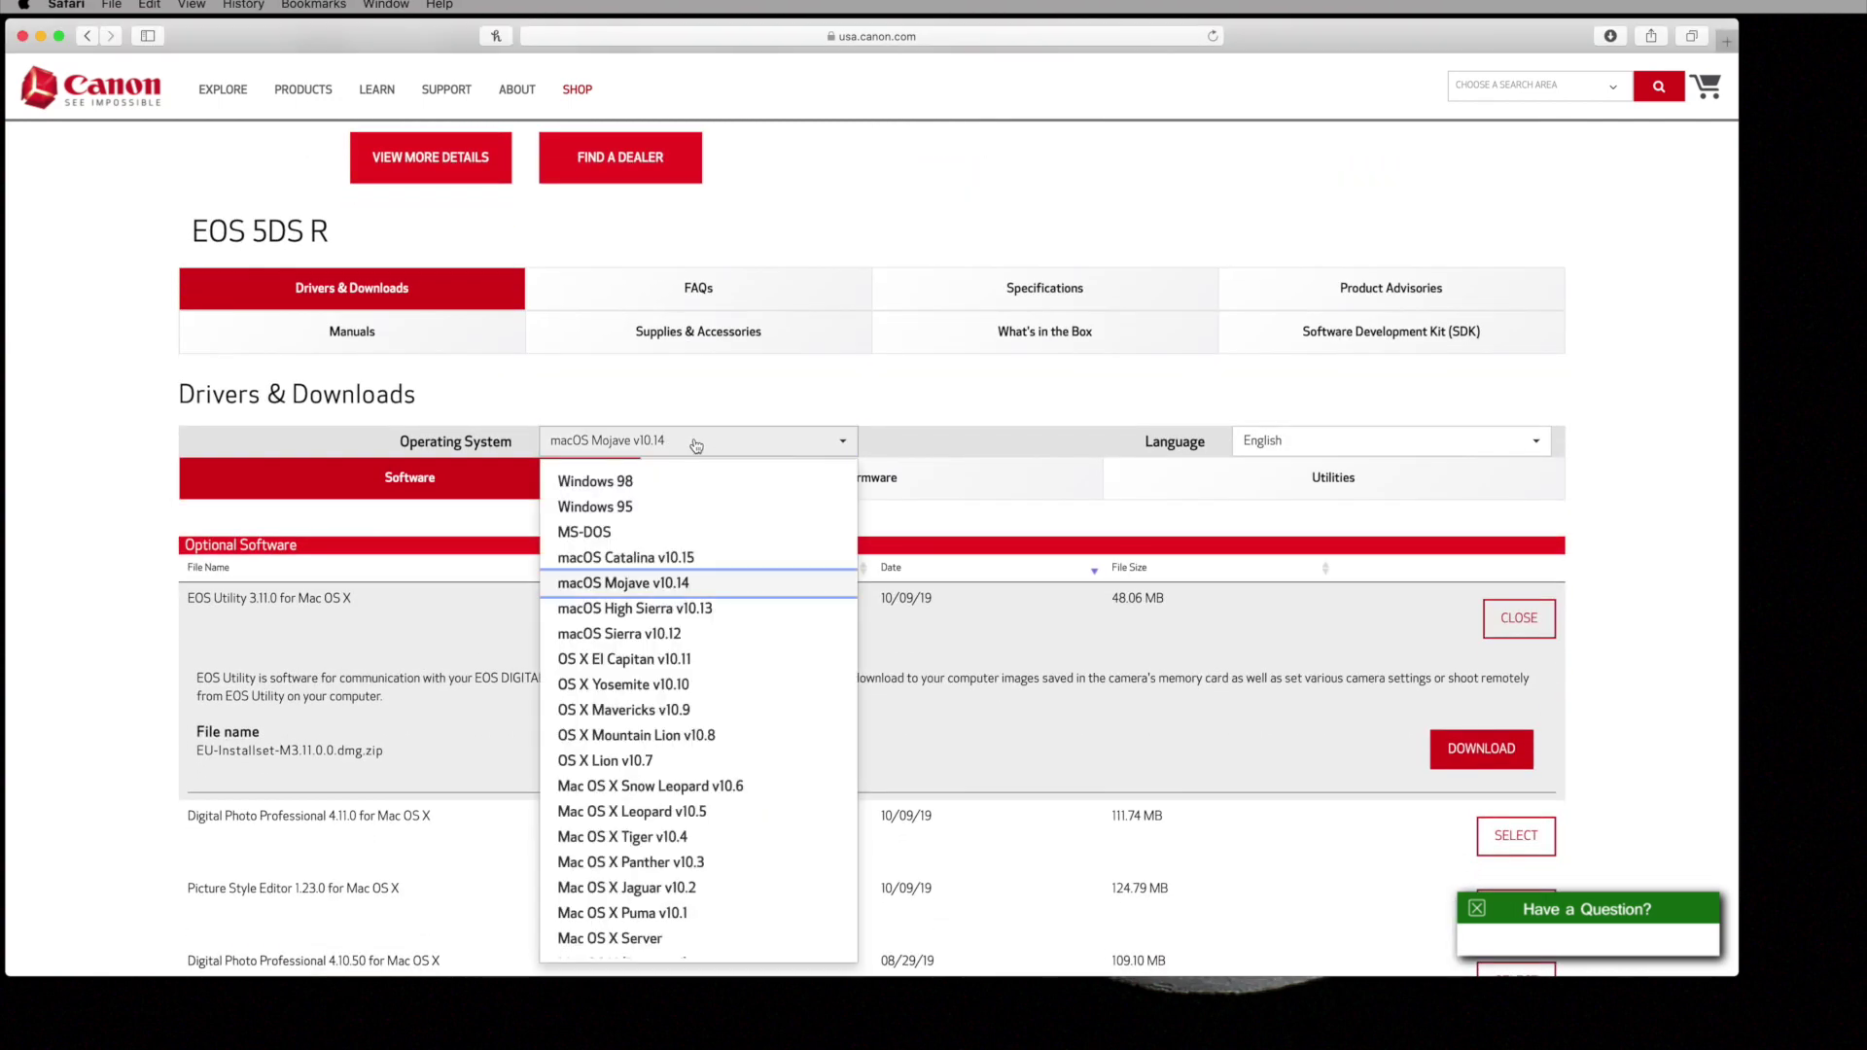
{"action": "left_click", "coordinate": [670, 562]}
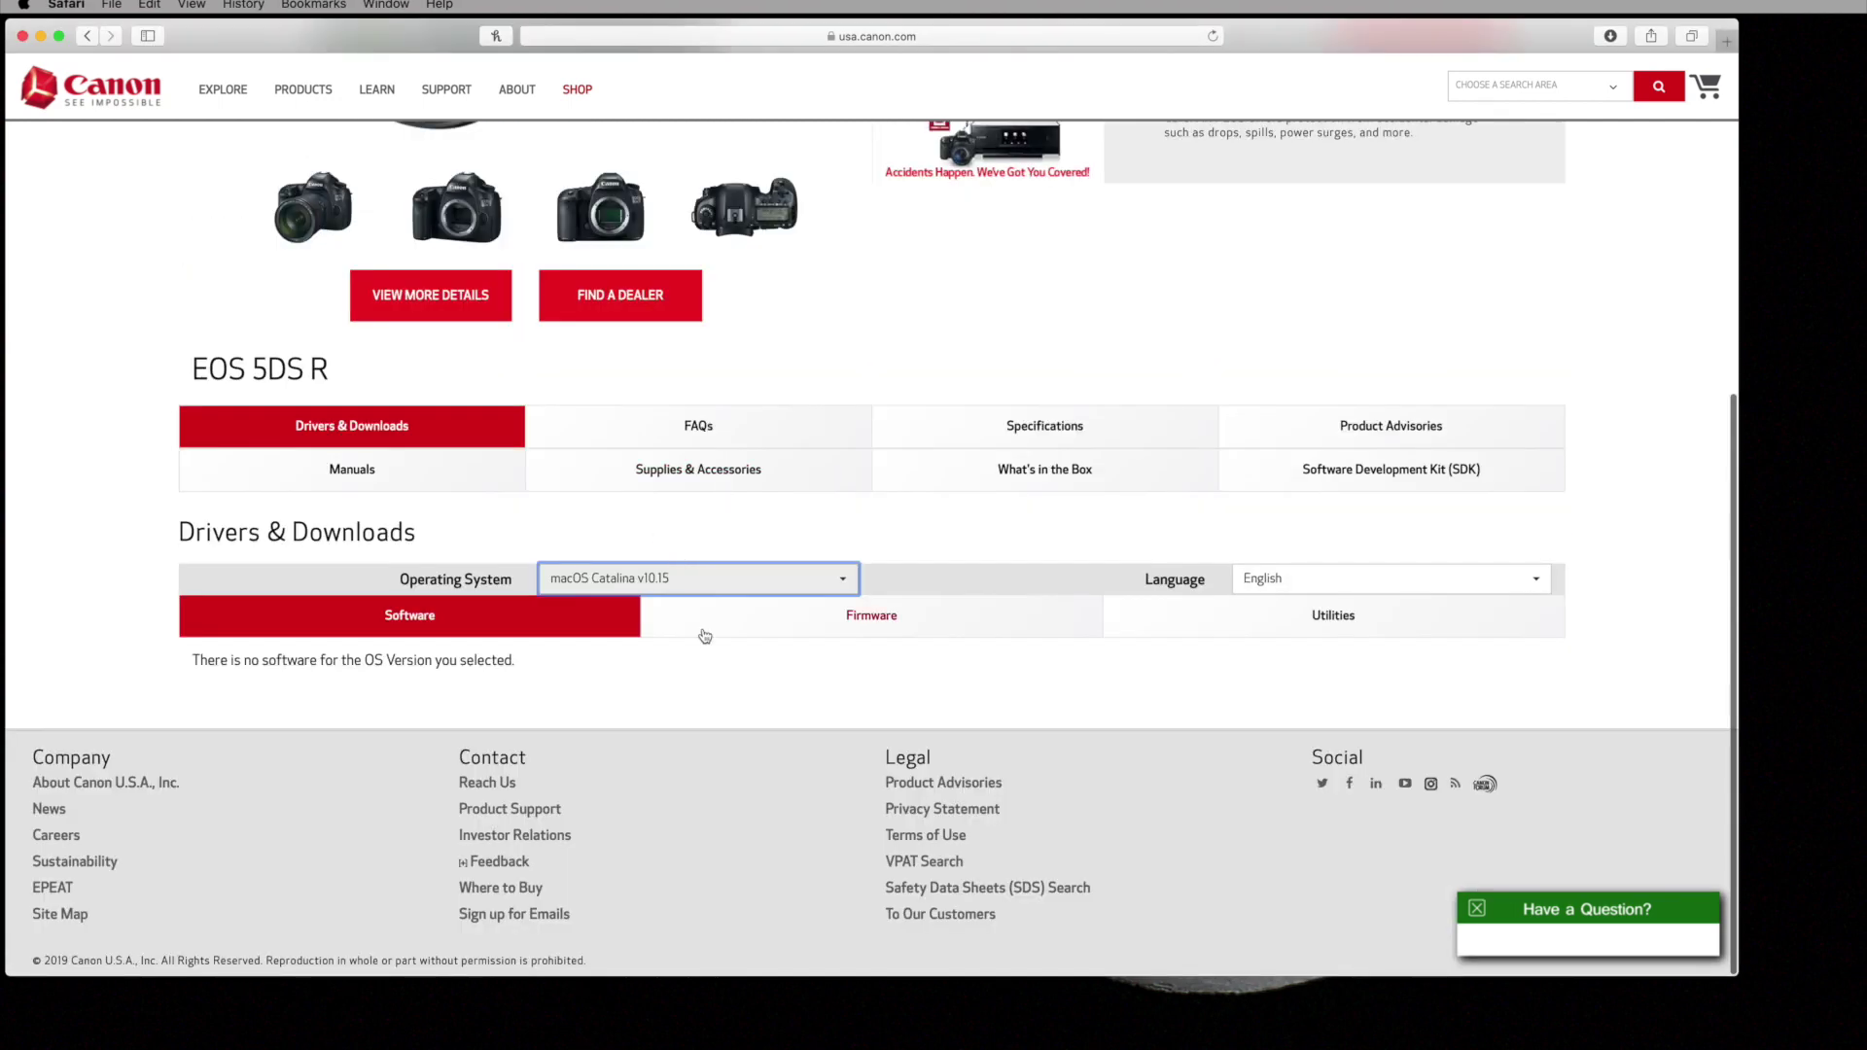
Switch back to macOS Mojave v10.14, download EOS Utility 3.11.0, and close the instructions pop-up.
{"action": "left_click", "coordinate": [679, 581]}
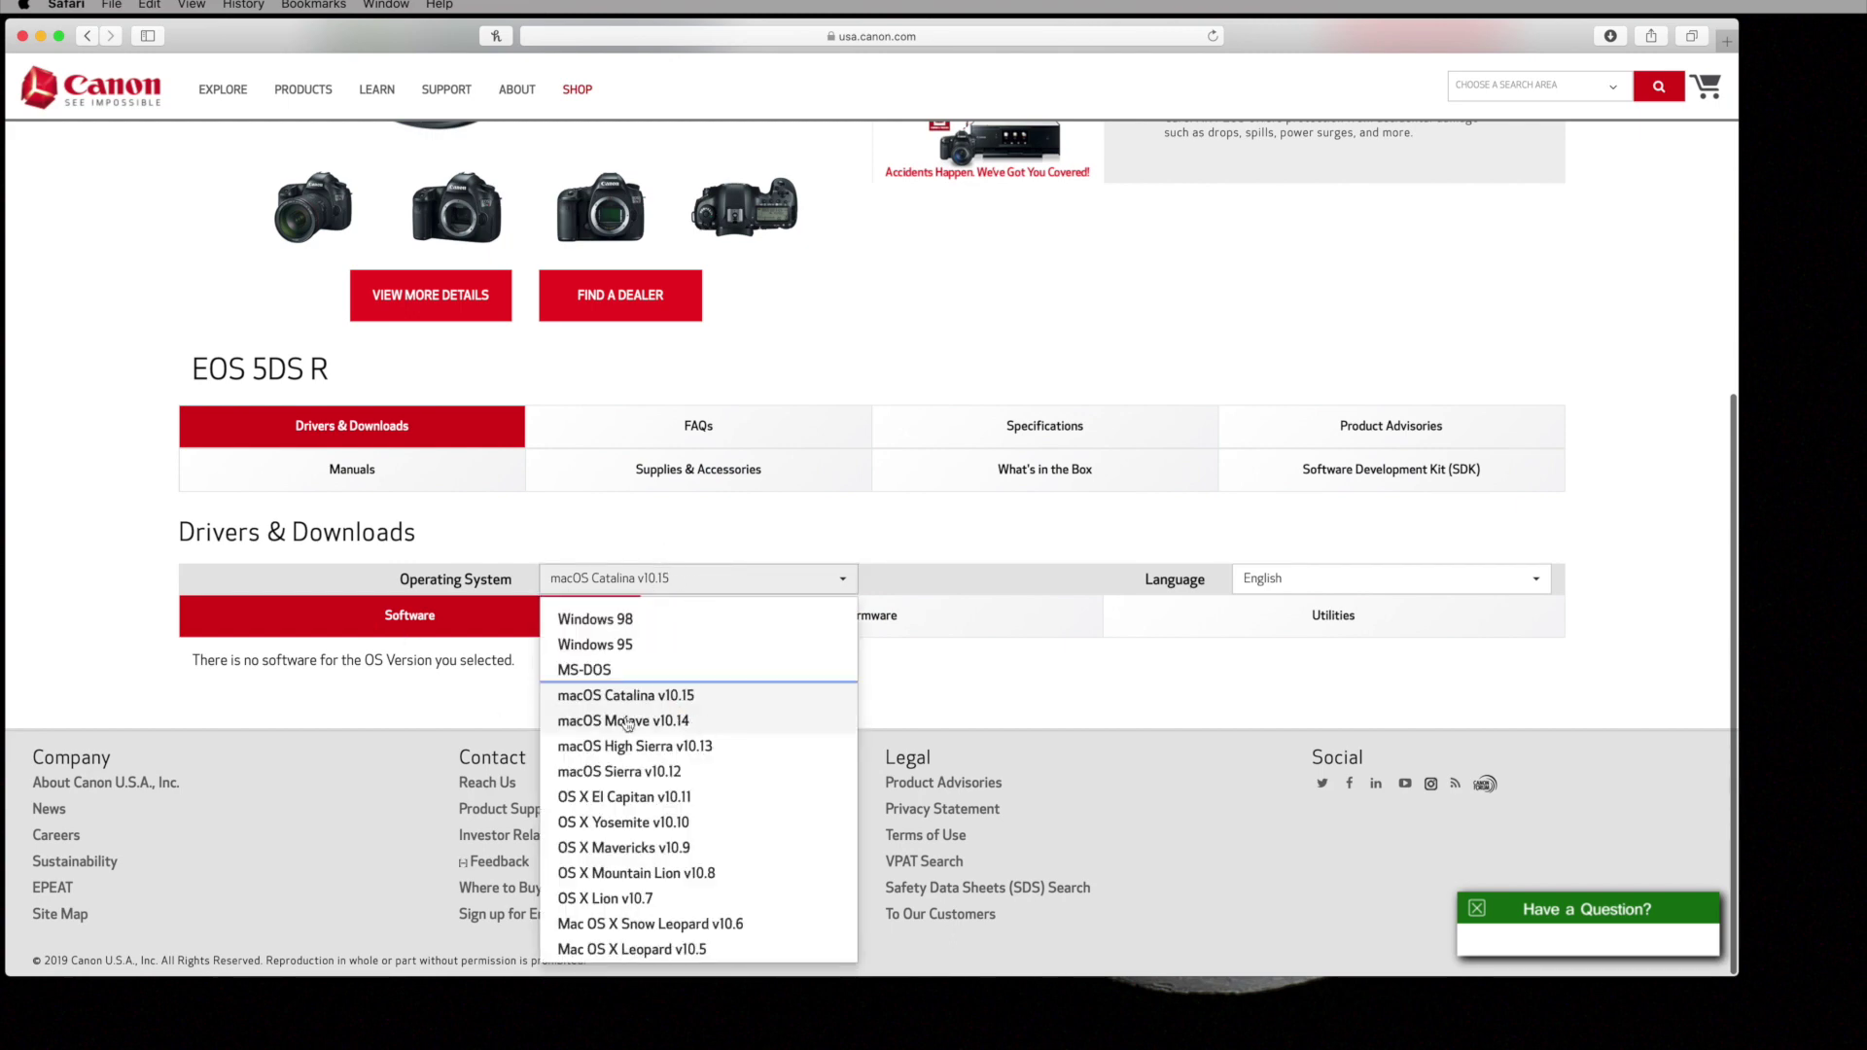
{"action": "left_click", "coordinate": [736, 729]}
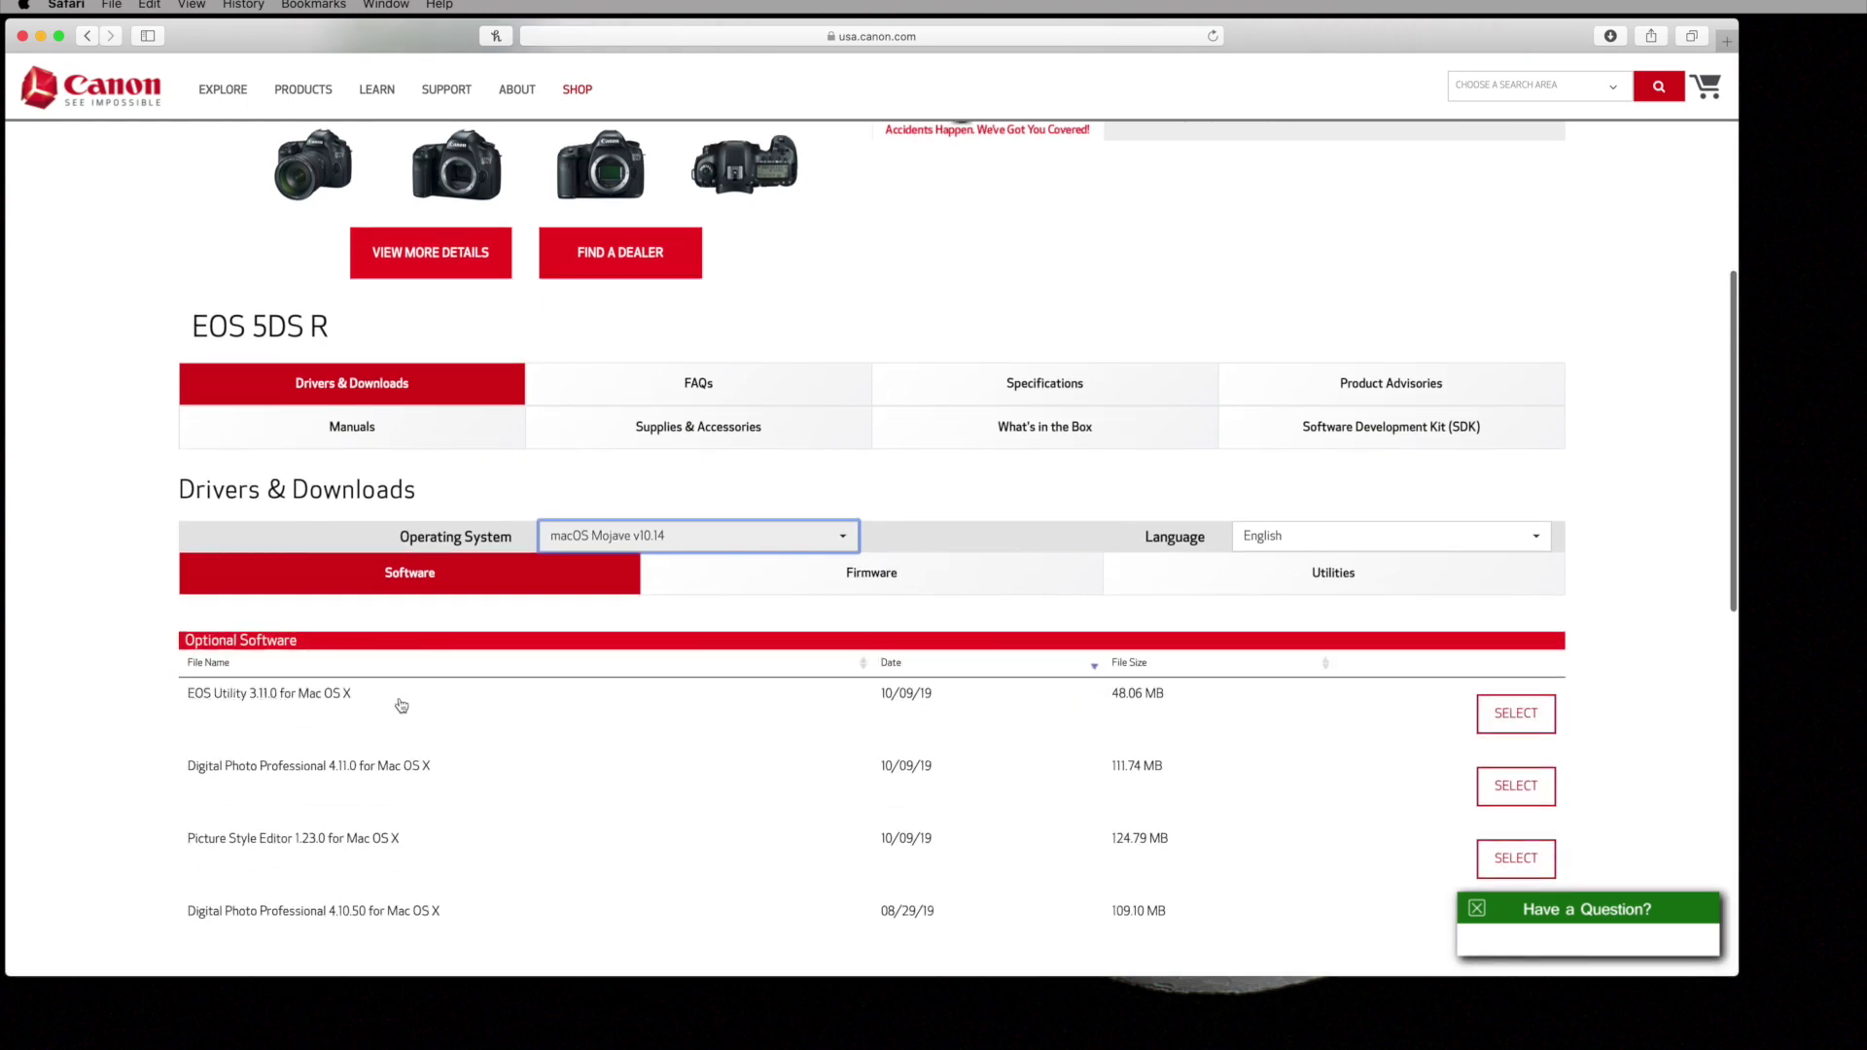
{"action": "left_click", "coordinate": [1515, 711]}
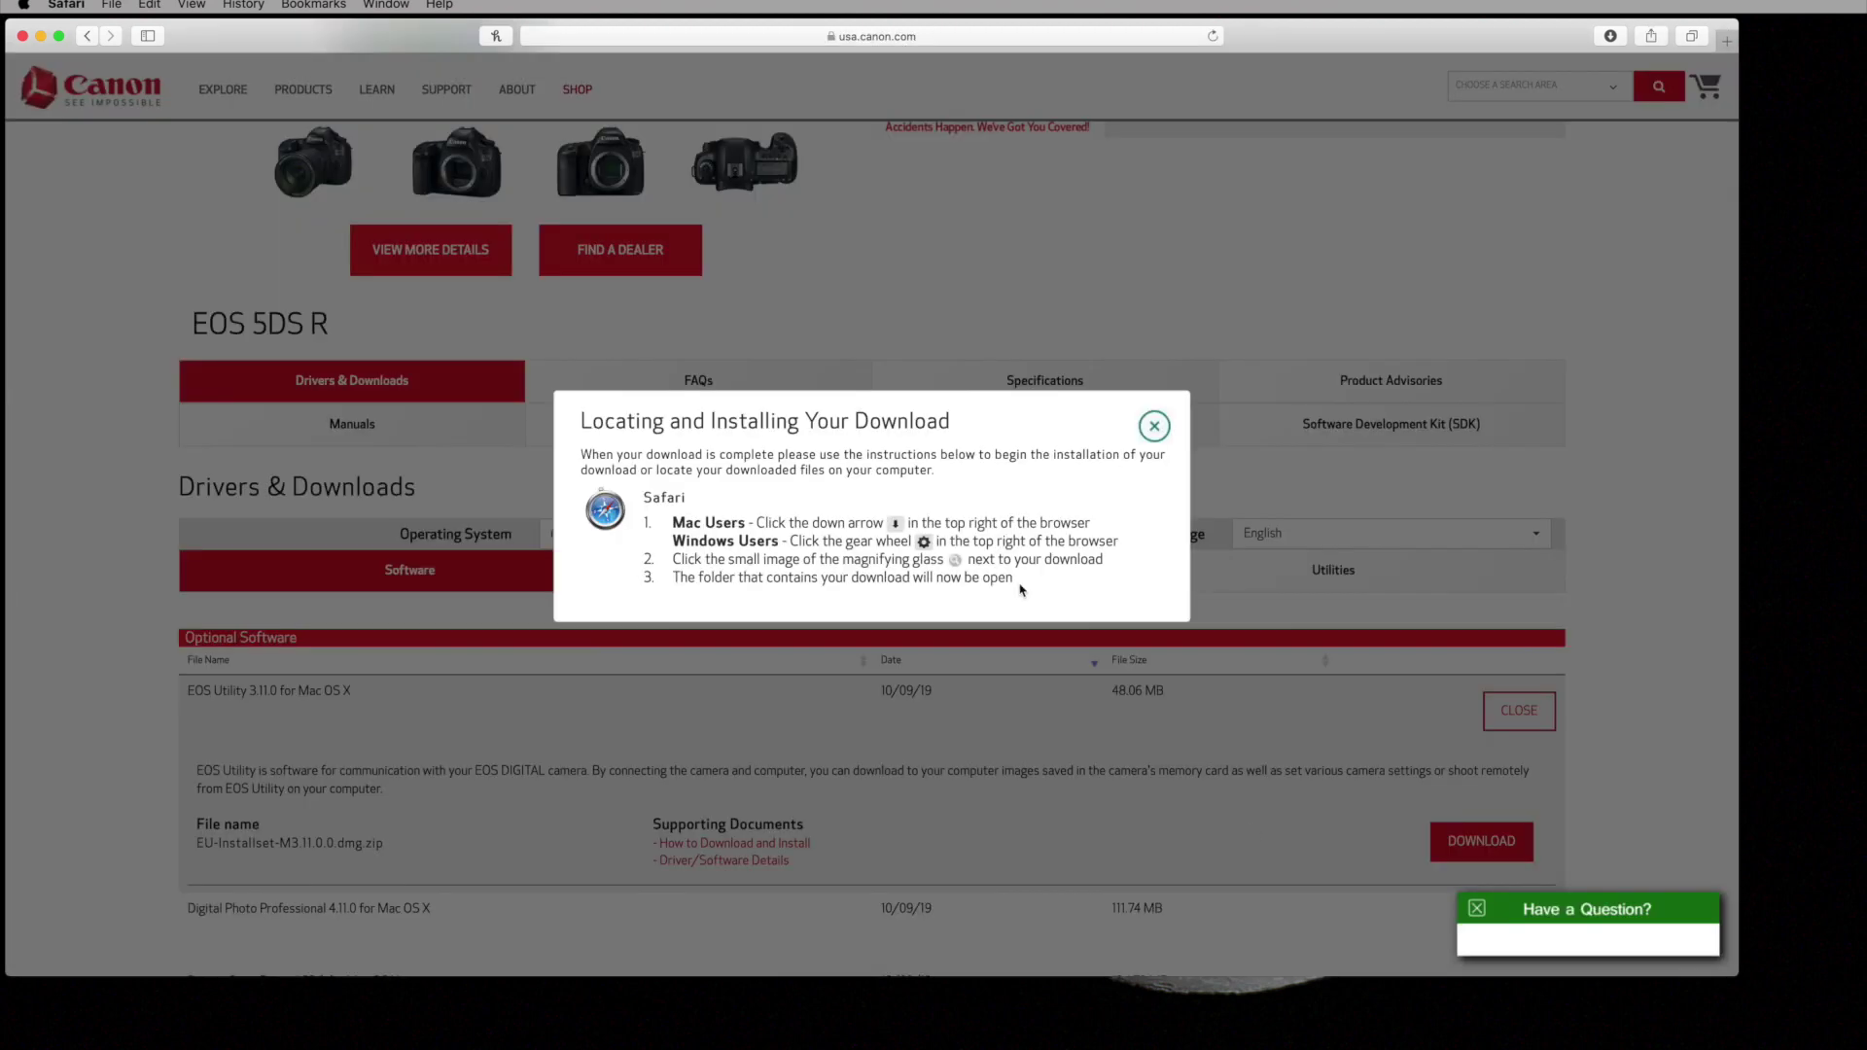
{"action": "left_click", "coordinate": [1155, 426]}
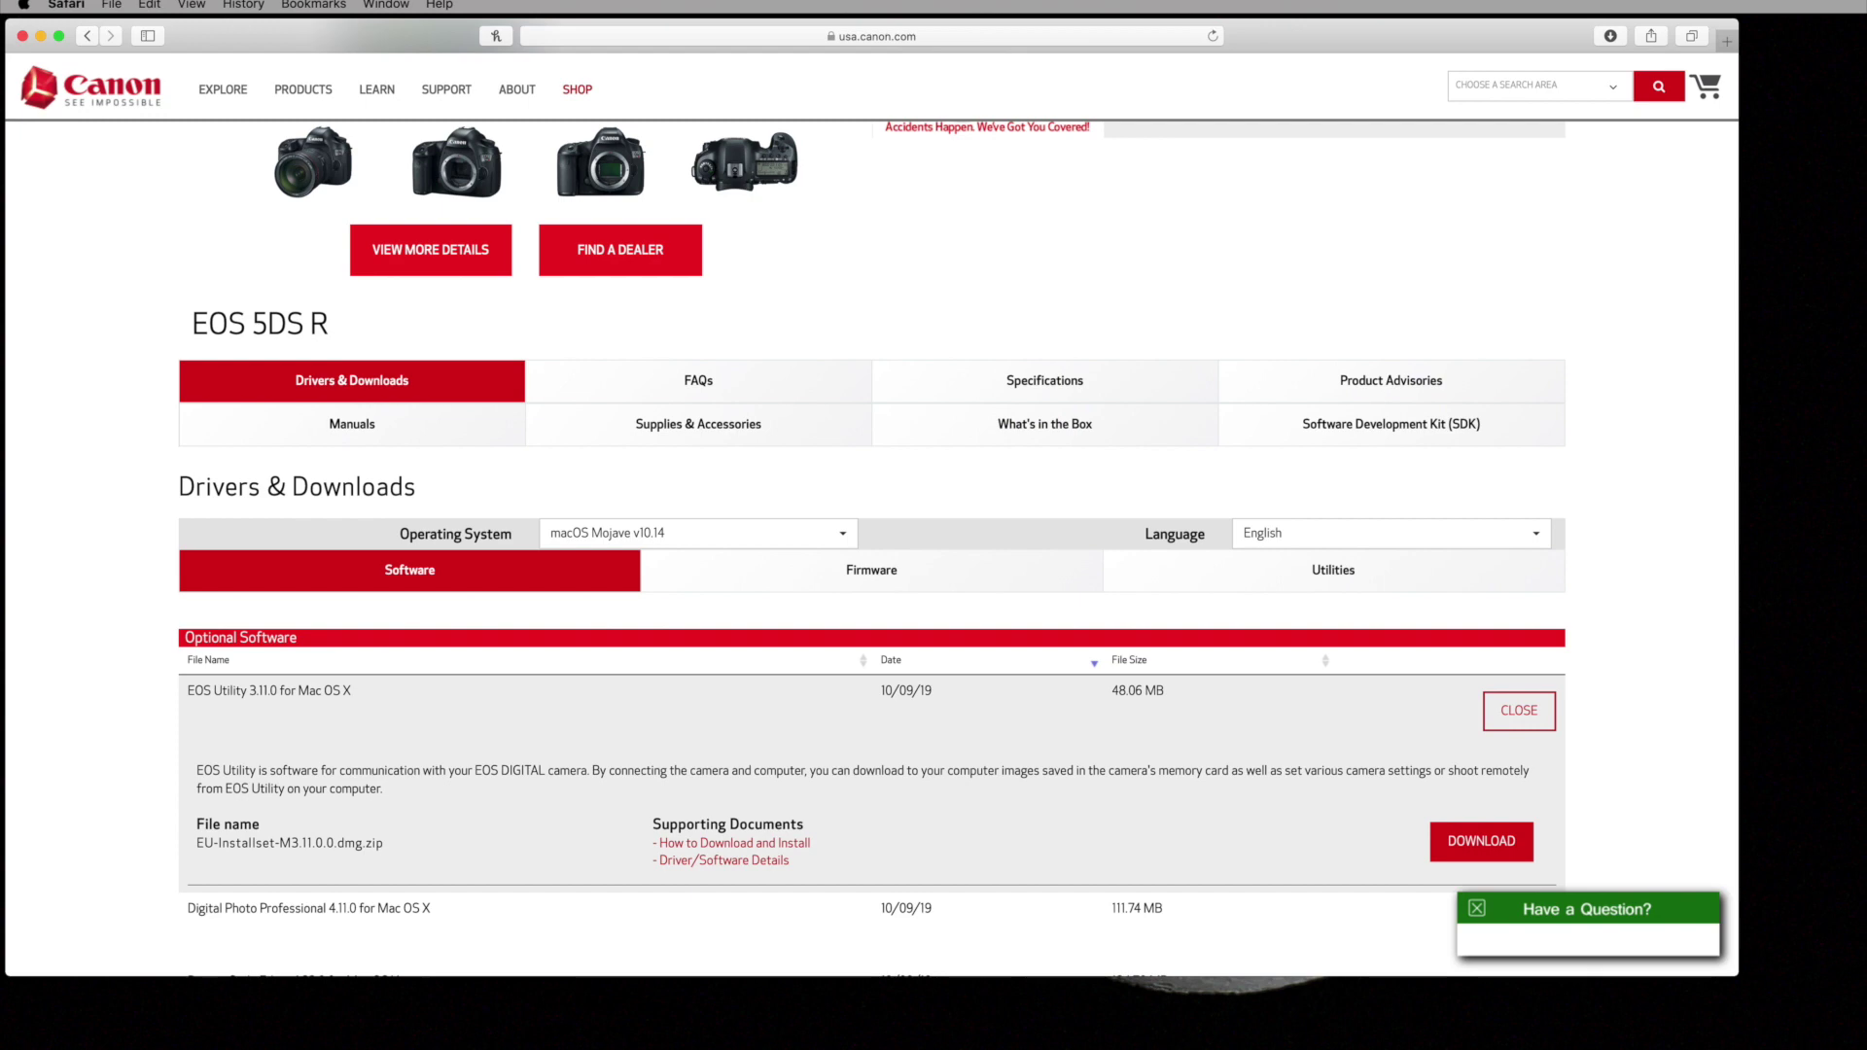
Open the EU3.11.0 disk image and try launching eum3.11.0-installer, dismissing the unverified-developer warning.
{"action": "left_click", "coordinate": [1775, 1042]}
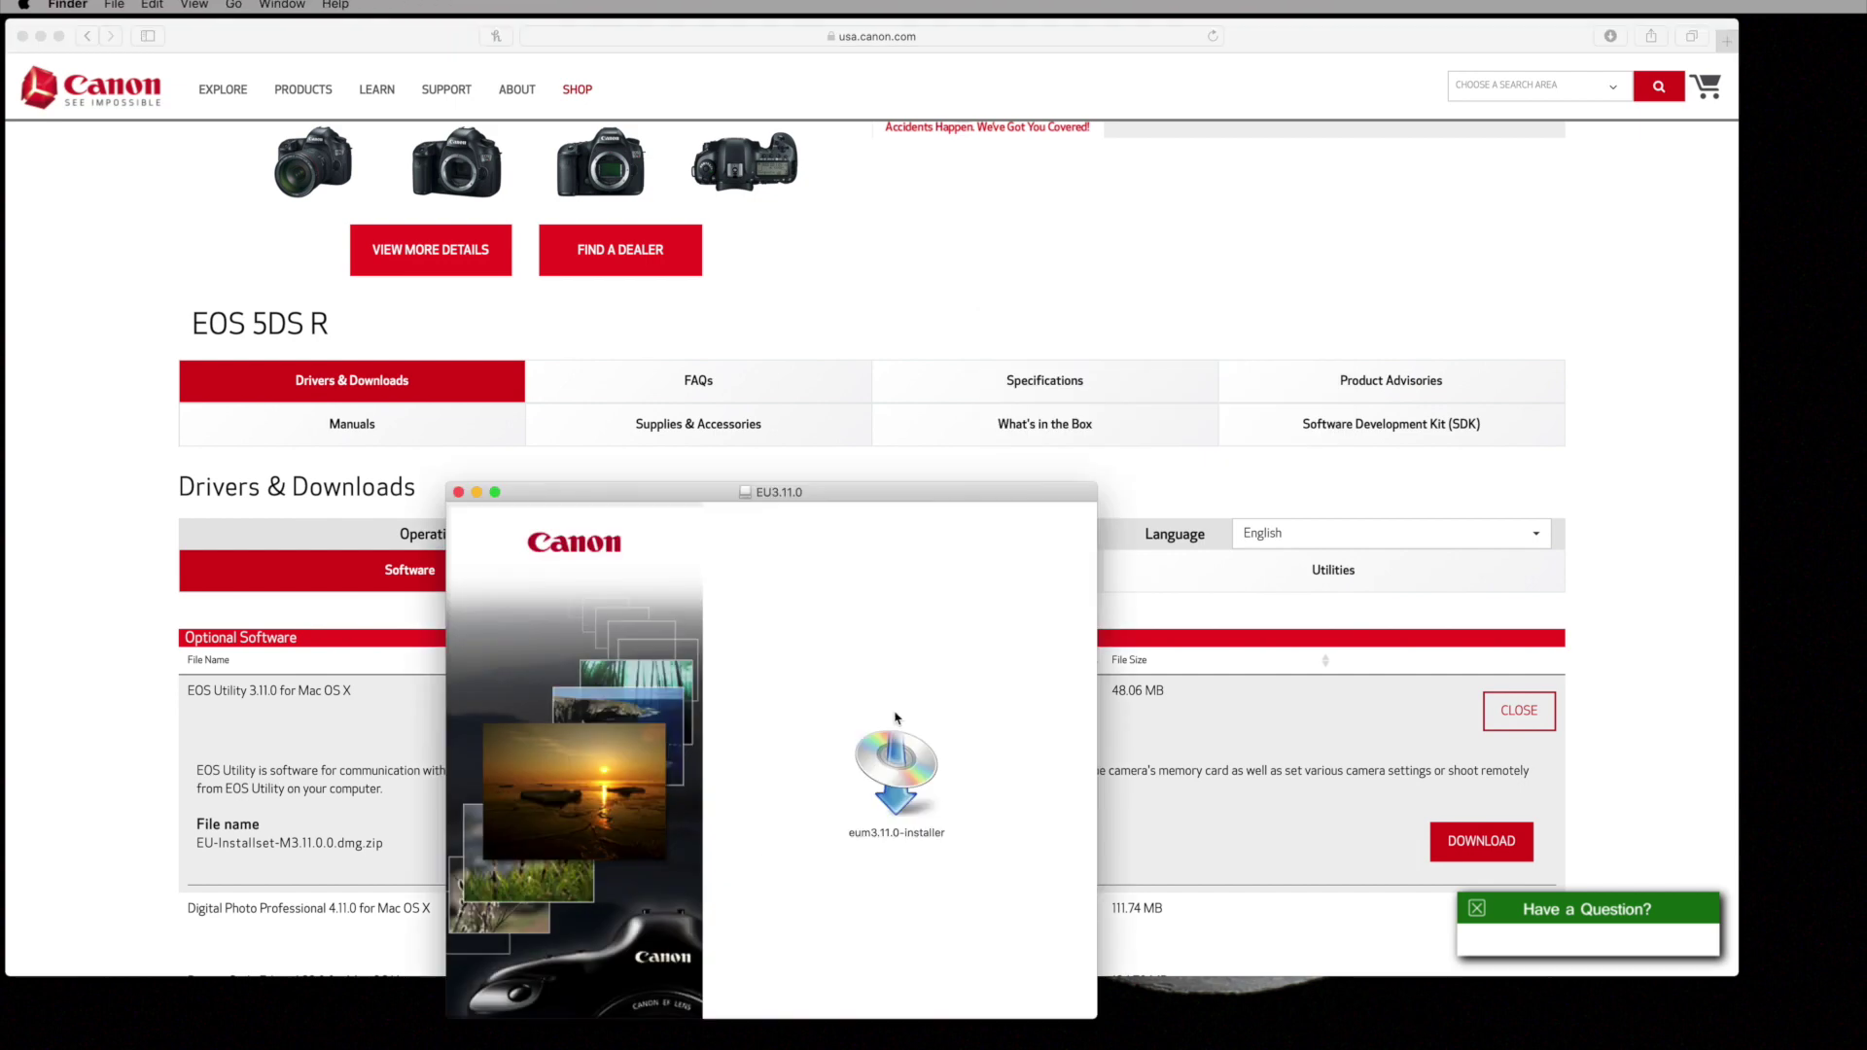
{"action": "left_click_drag", "start_coordinate": [879, 492], "coordinate": [865, 424]}
{"action": "left_click", "coordinate": [887, 698]}
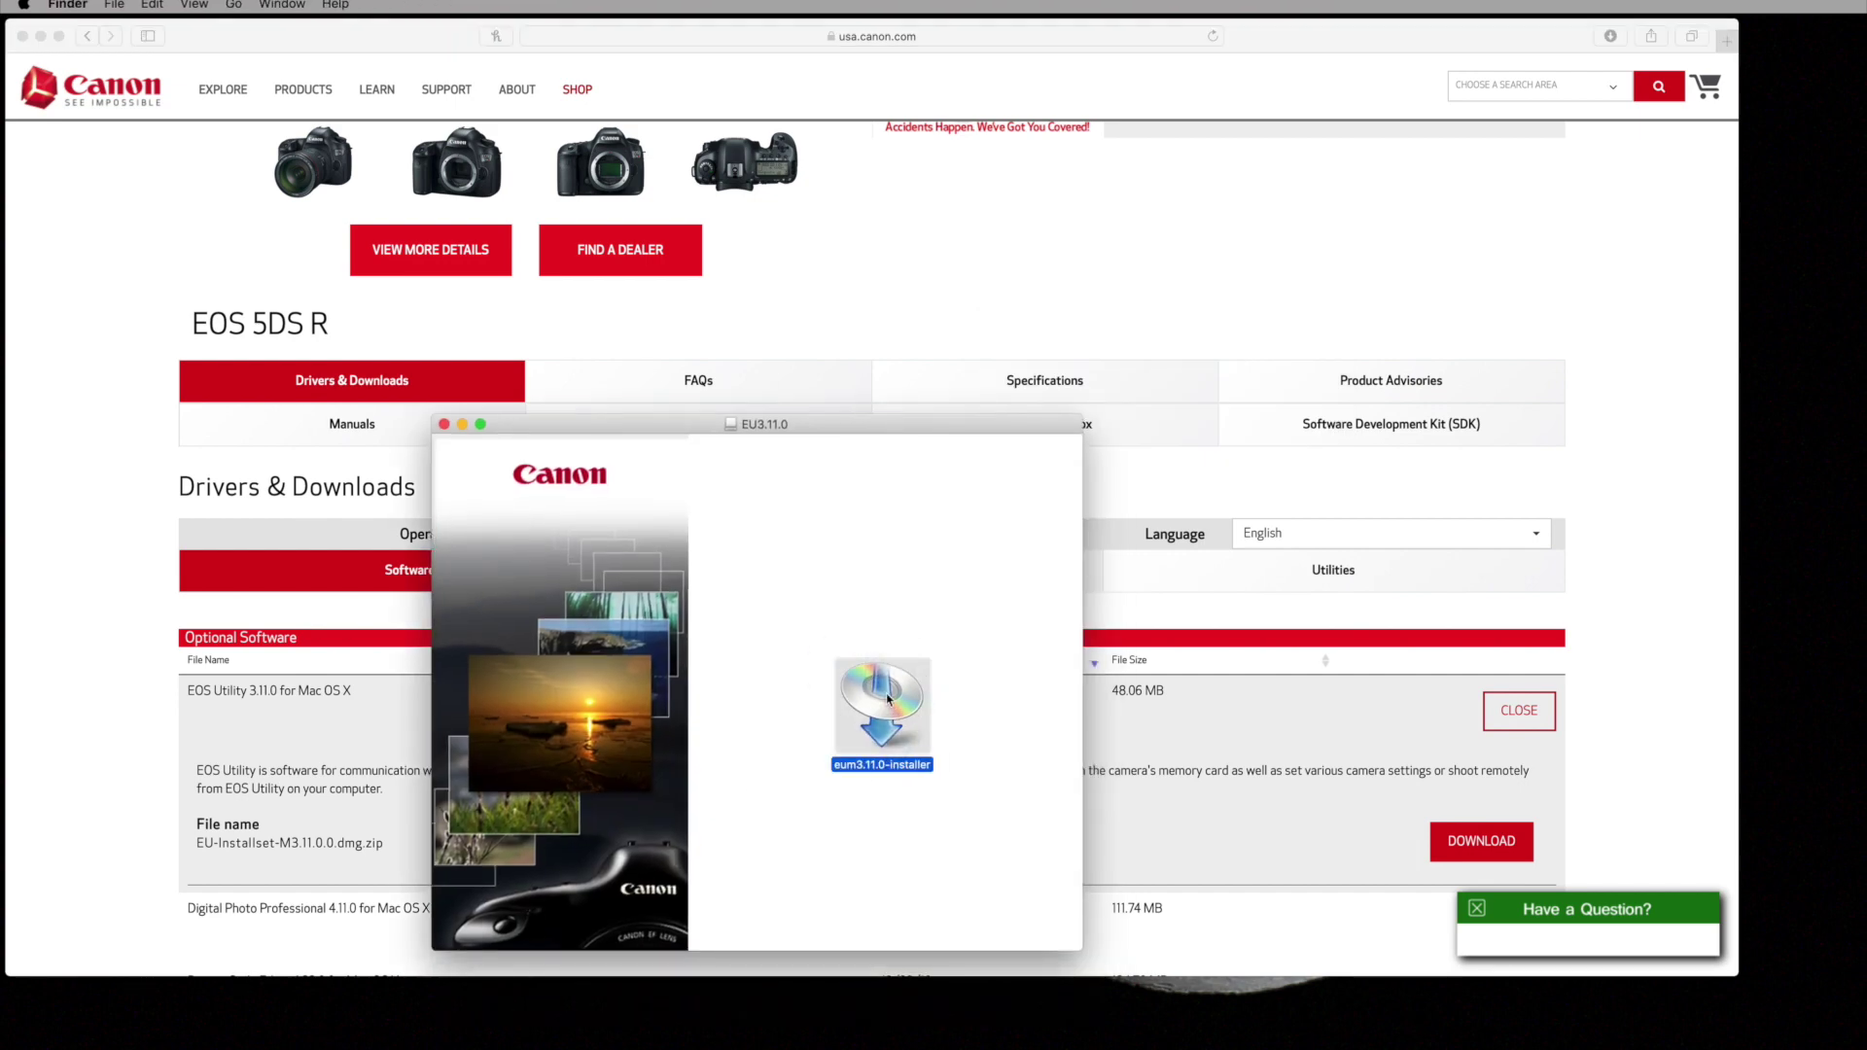
{"action": "double_click", "coordinate": [887, 698]}
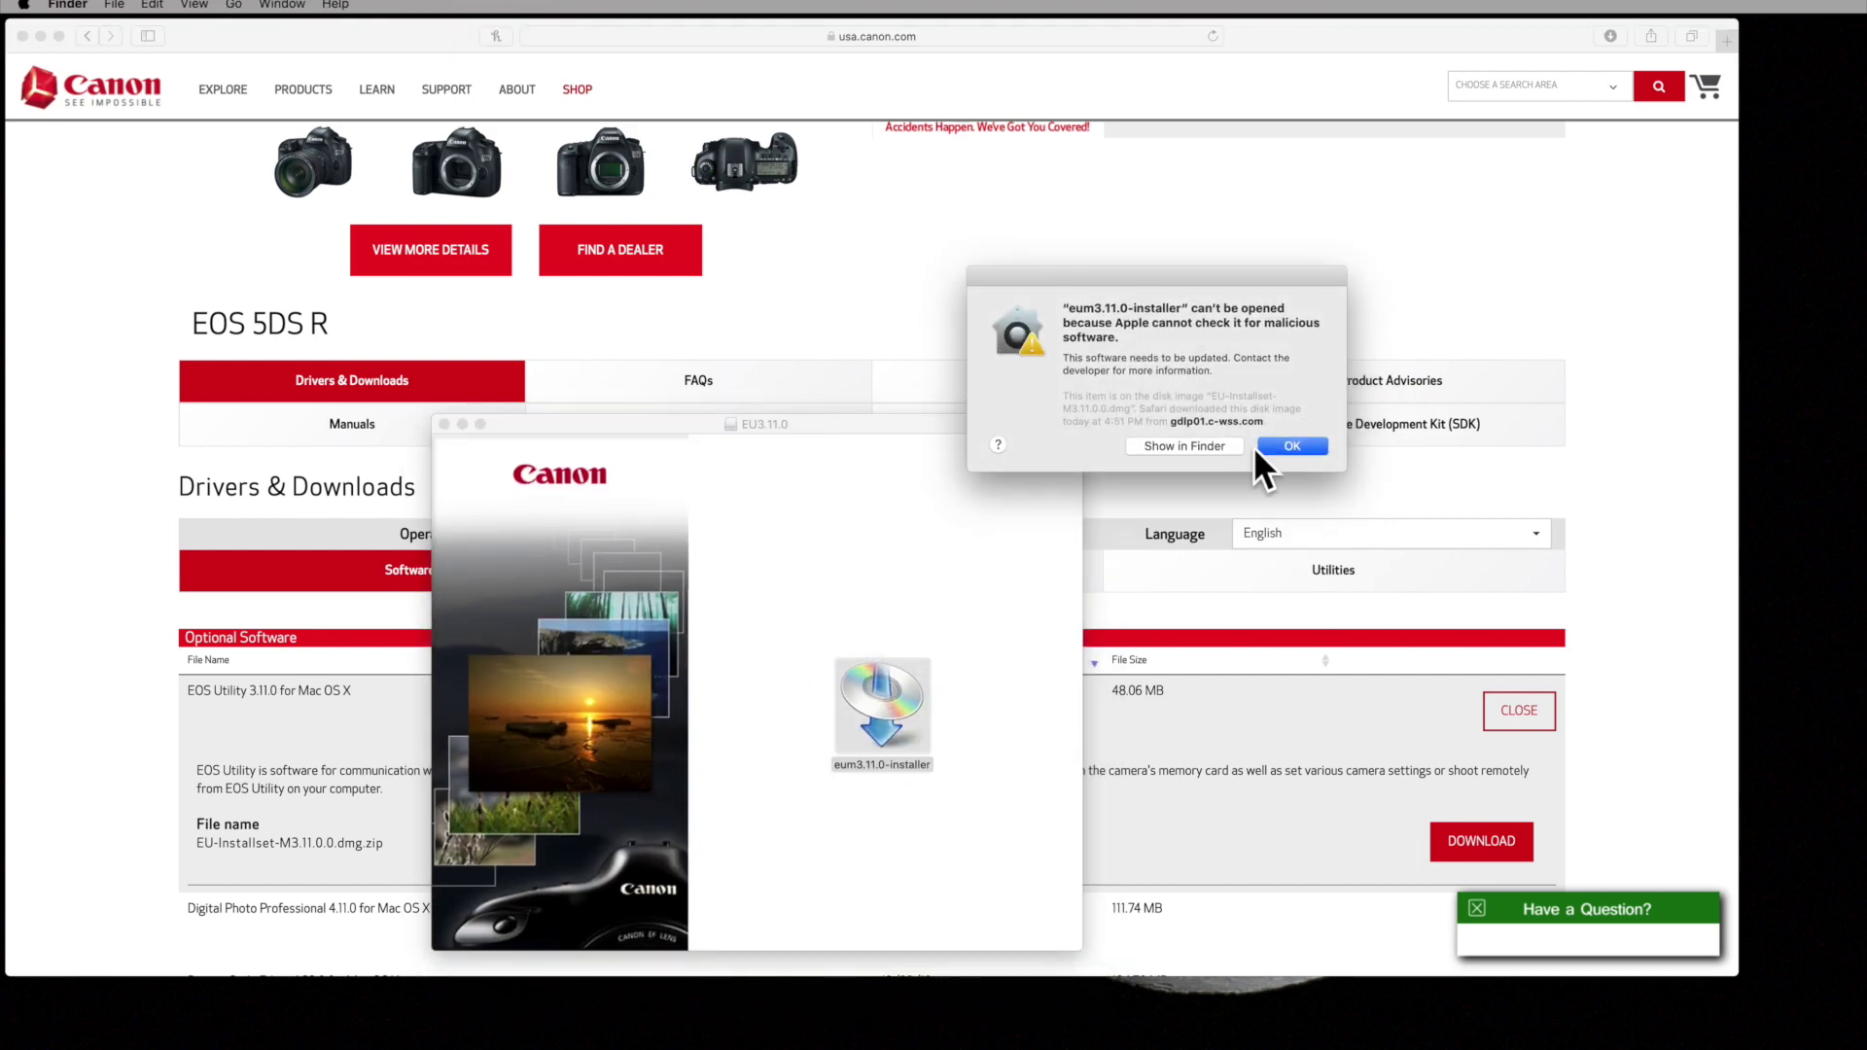
{"action": "left_click", "coordinate": [1292, 445]}
{"action": "left_click", "coordinate": [23, 6]}
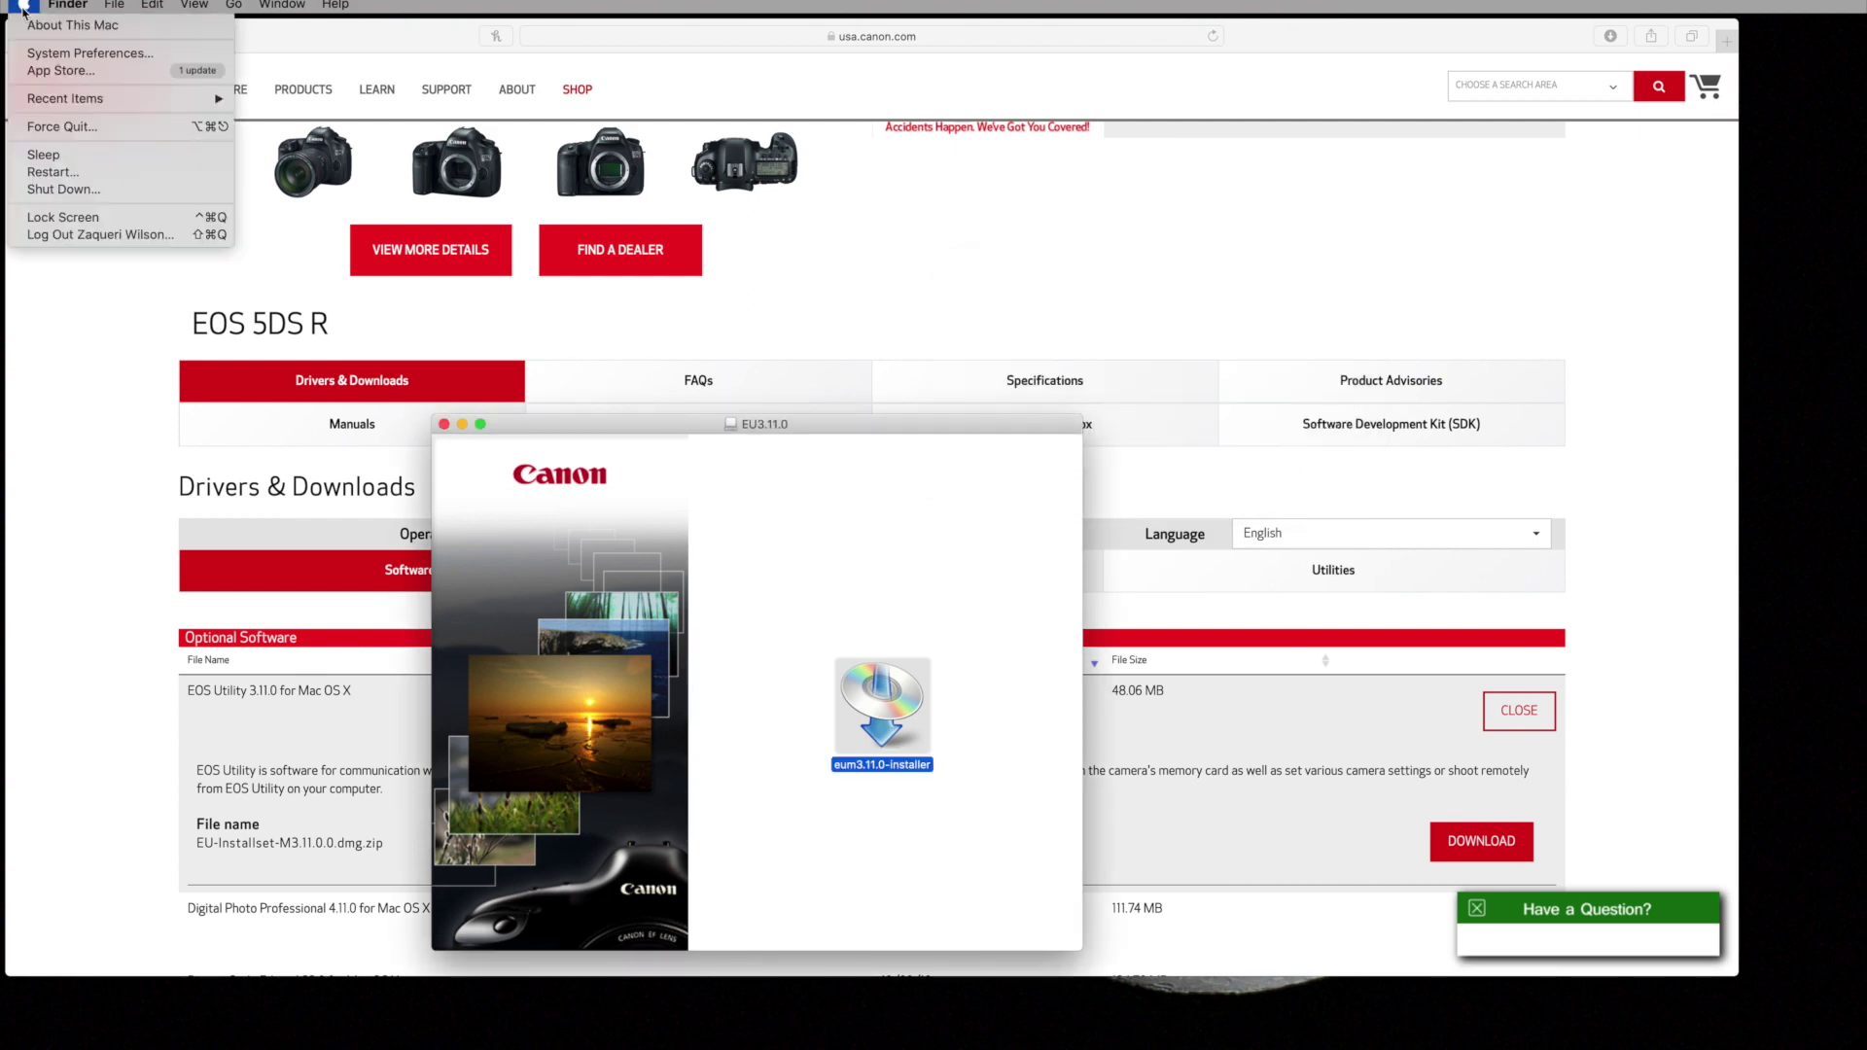
{"action": "left_click", "coordinate": [36, 55]}
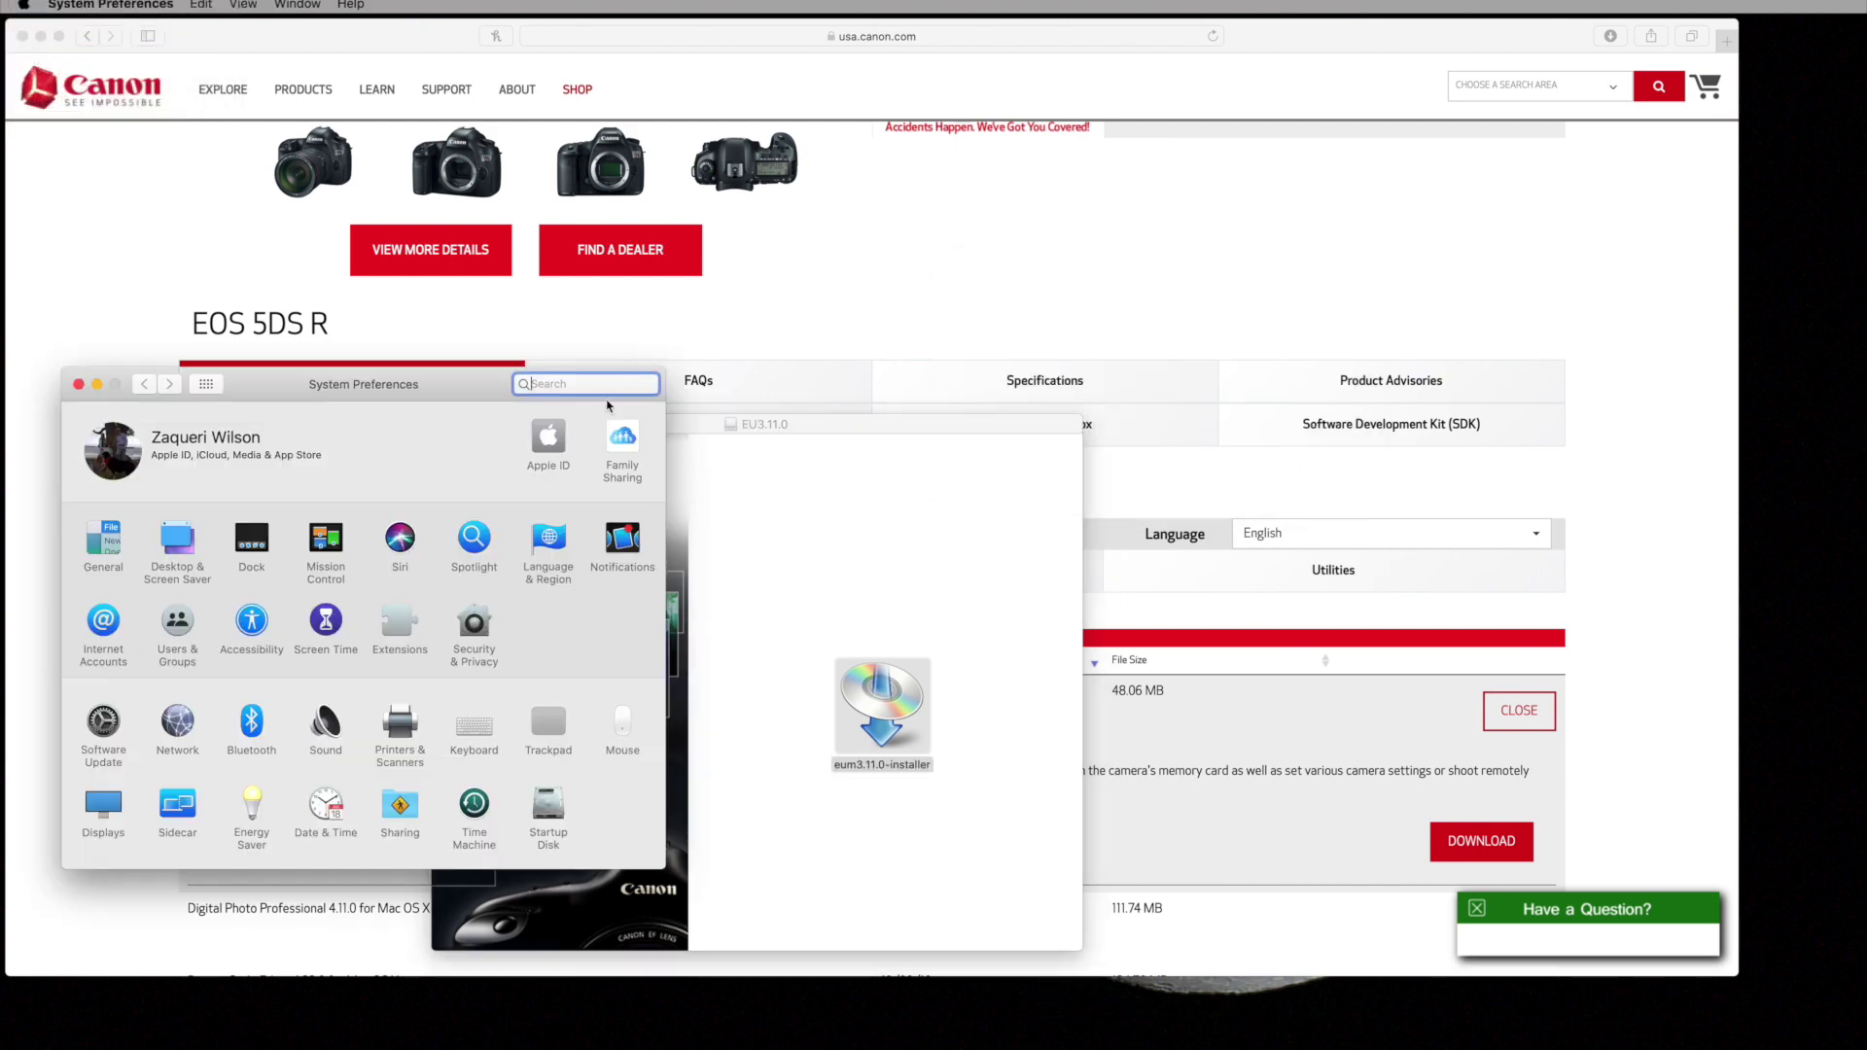
{"action": "type", "text": "gate"}
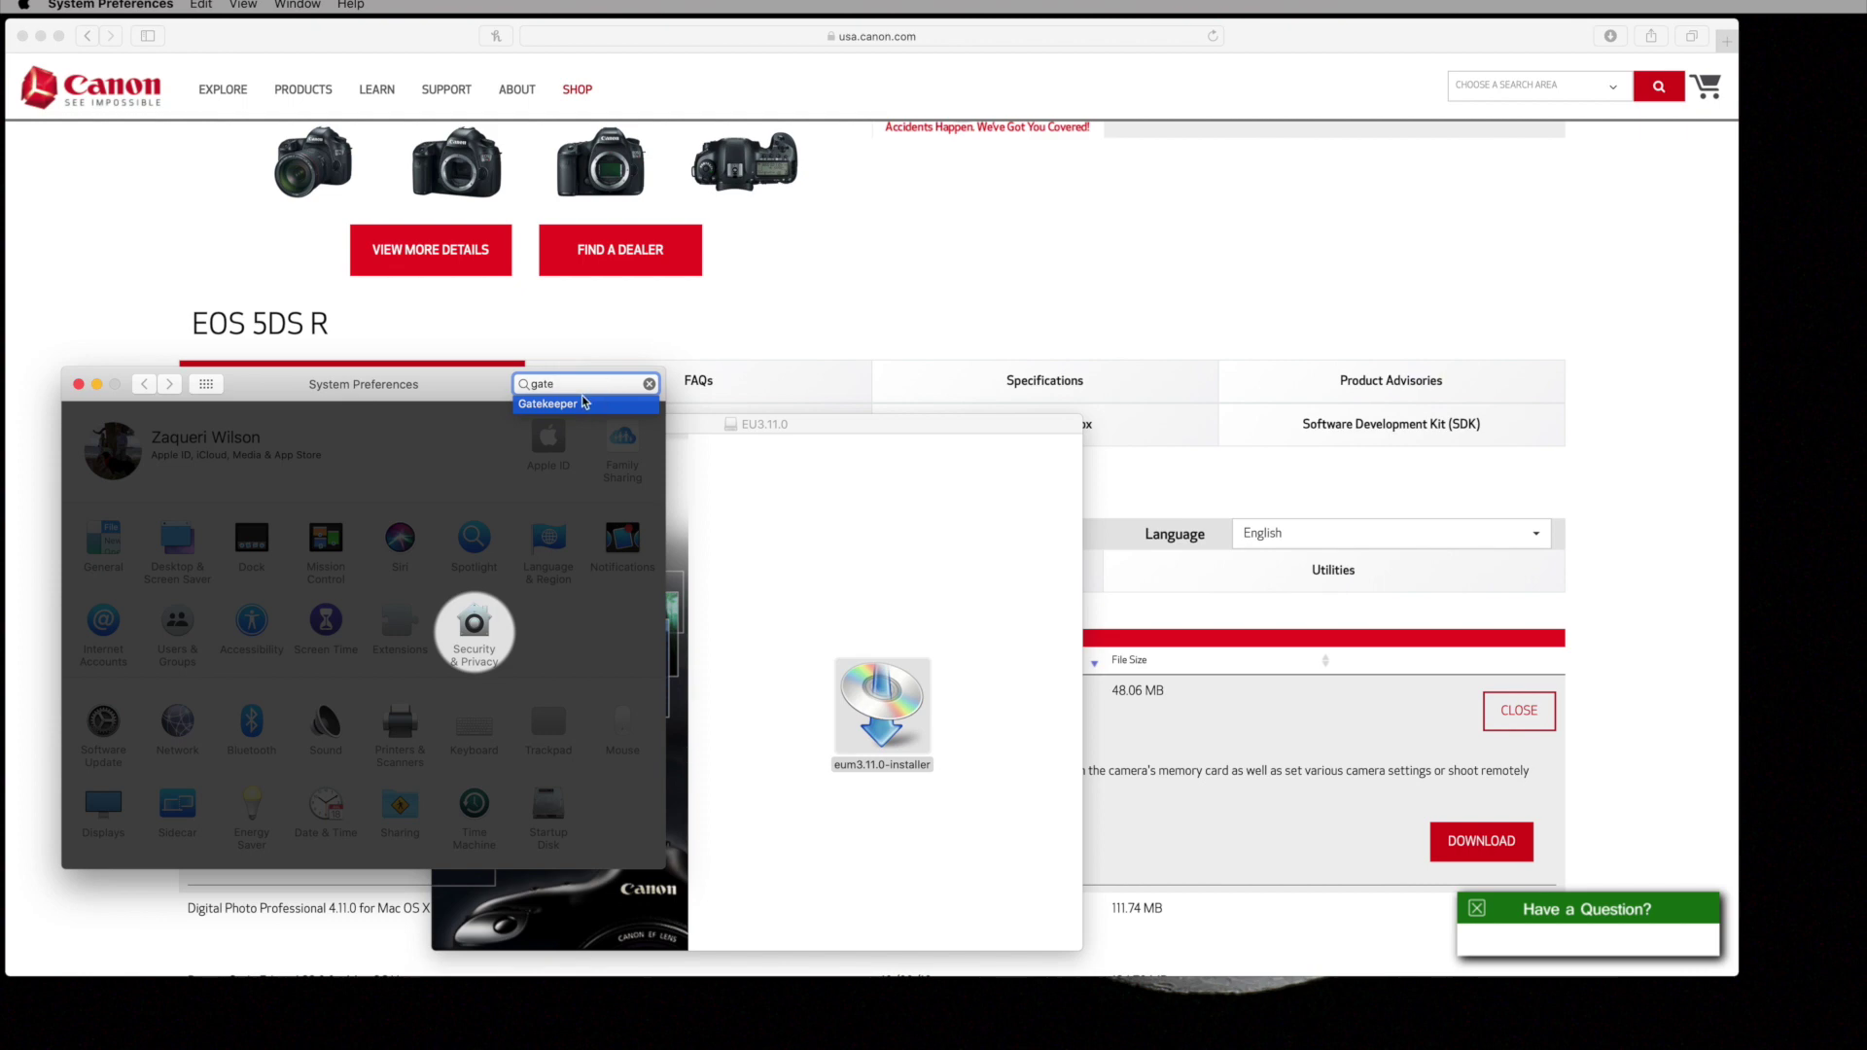
{"action": "key", "text": "Return"}
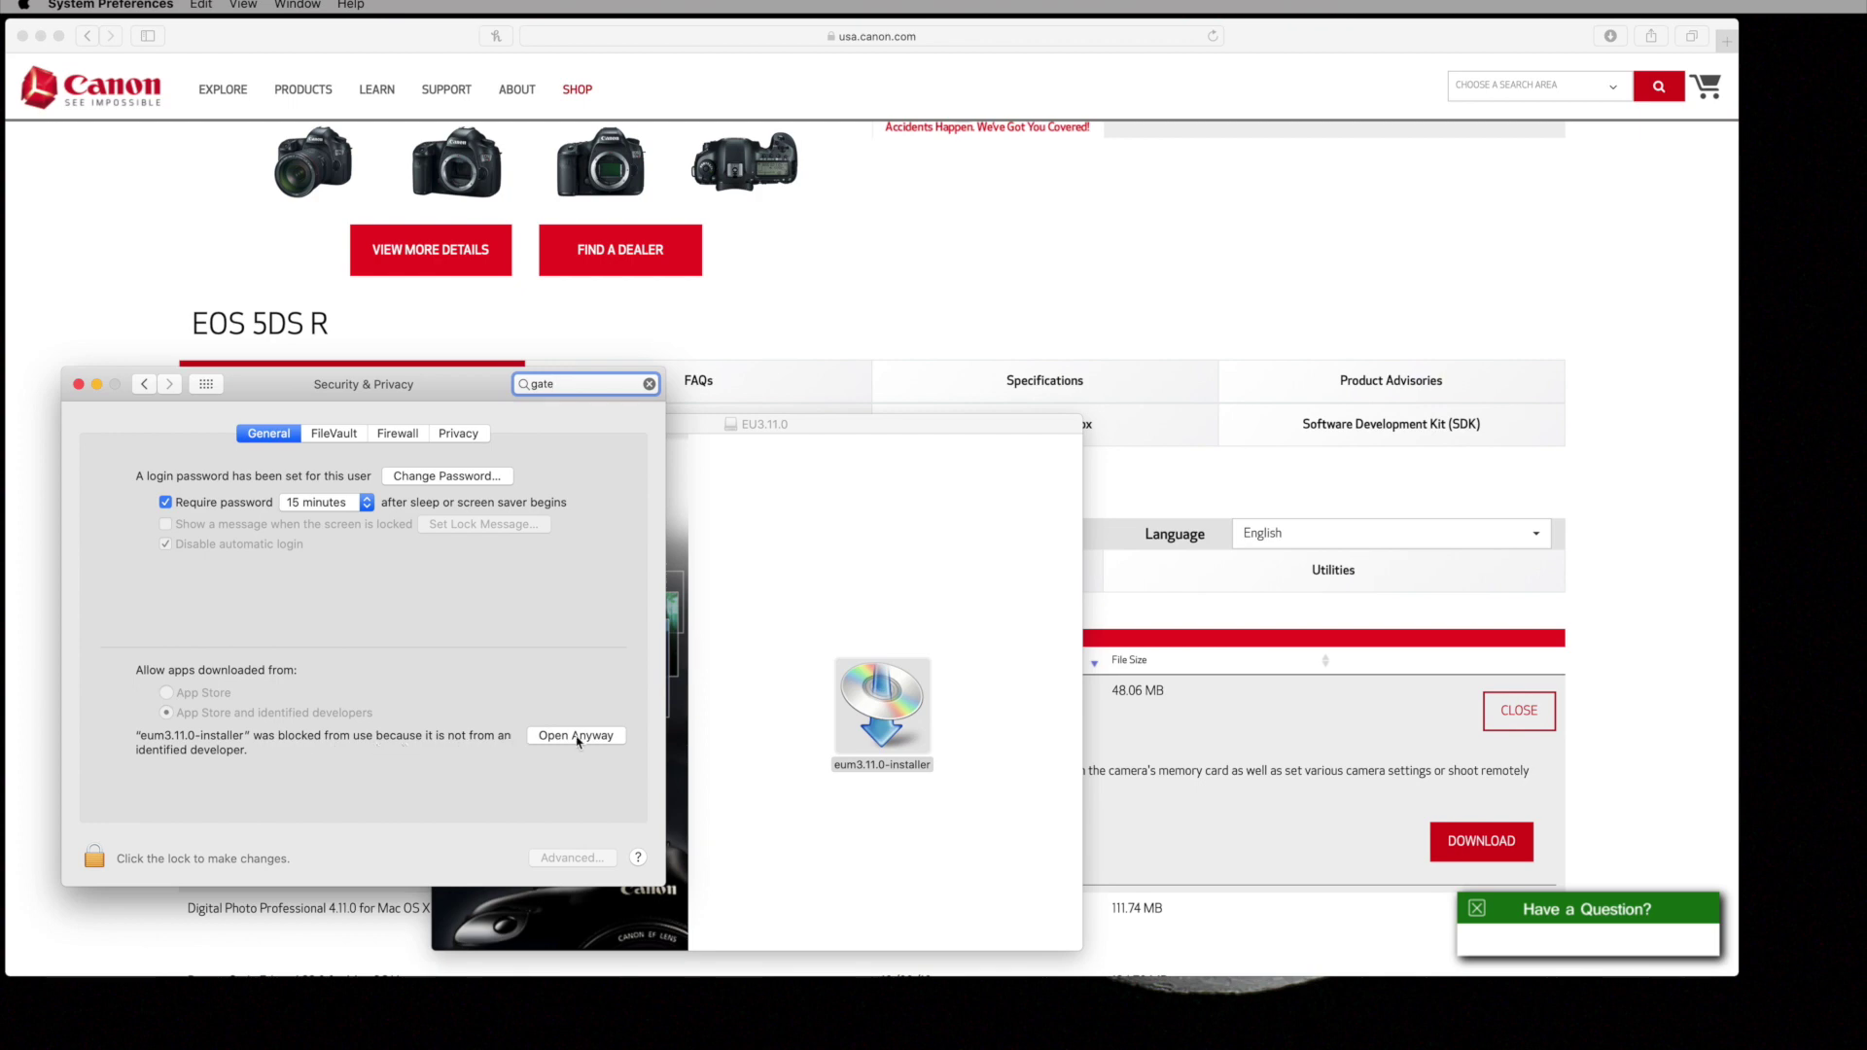
{"action": "left_click", "coordinate": [77, 384]}
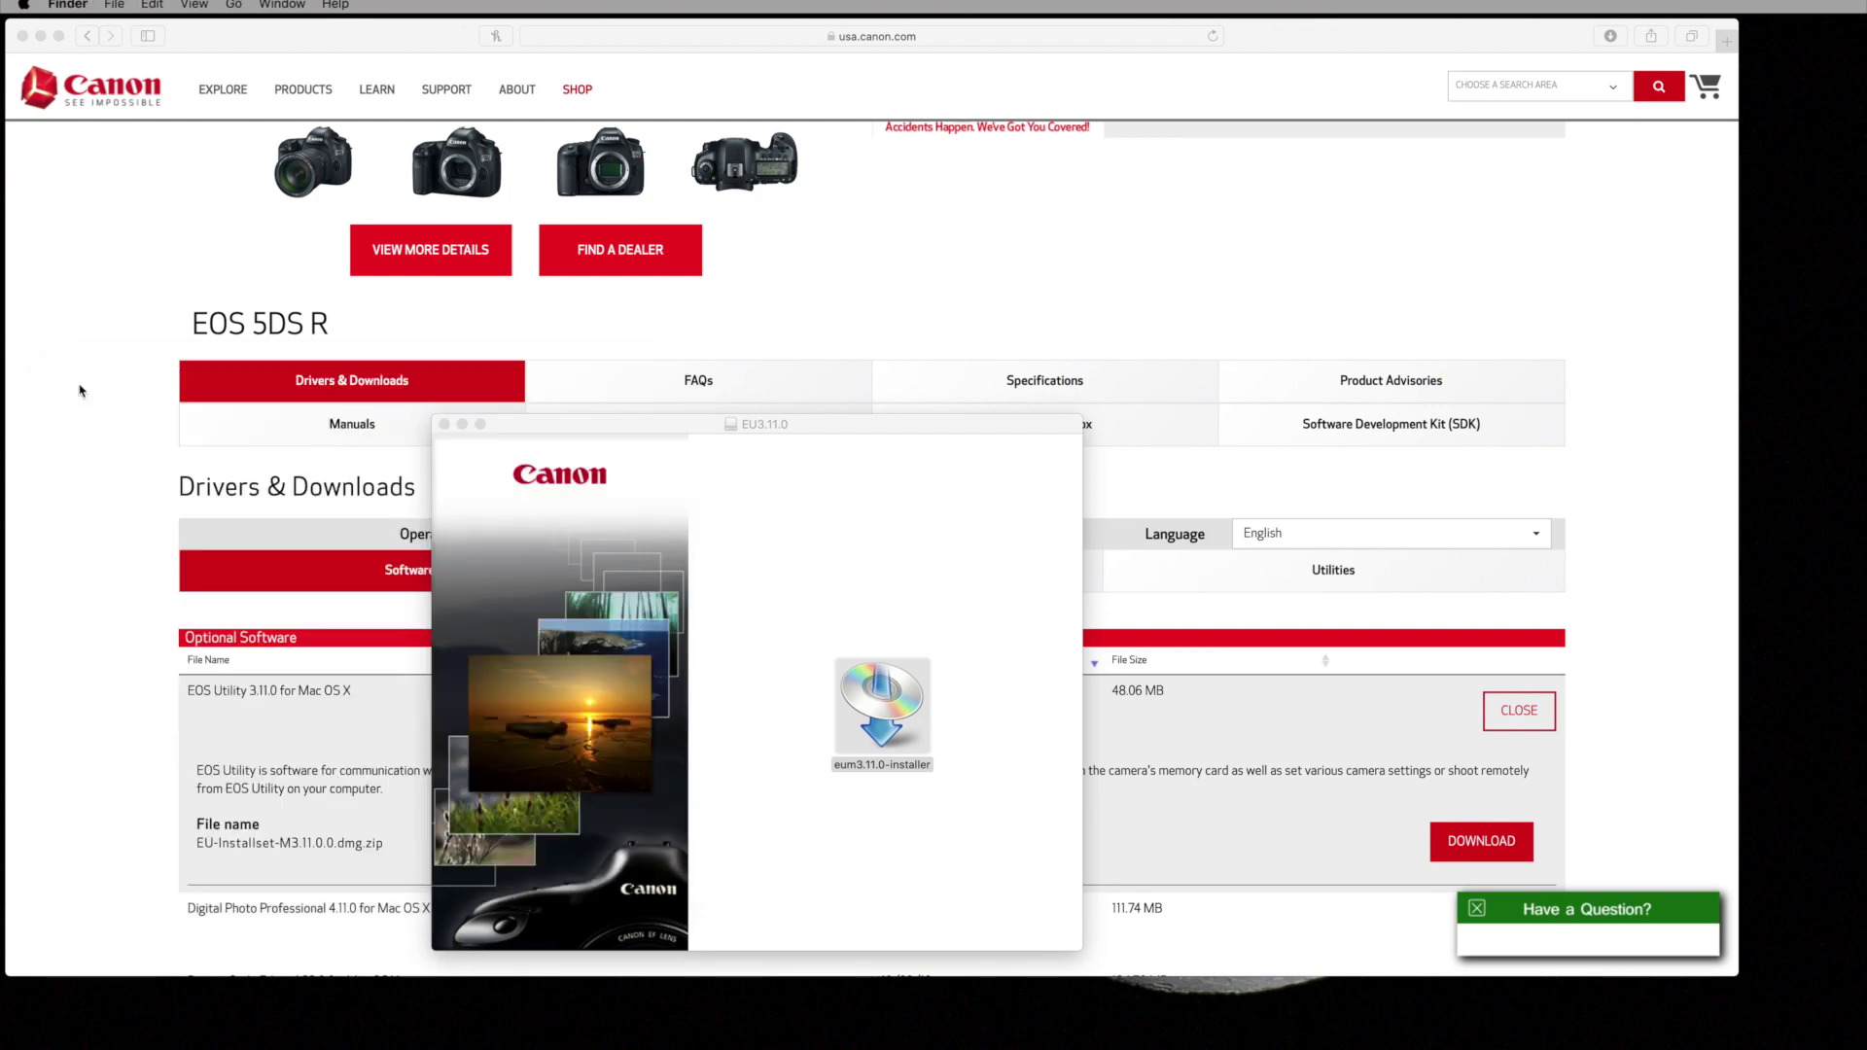
{"action": "left_click", "coordinate": [883, 710]}
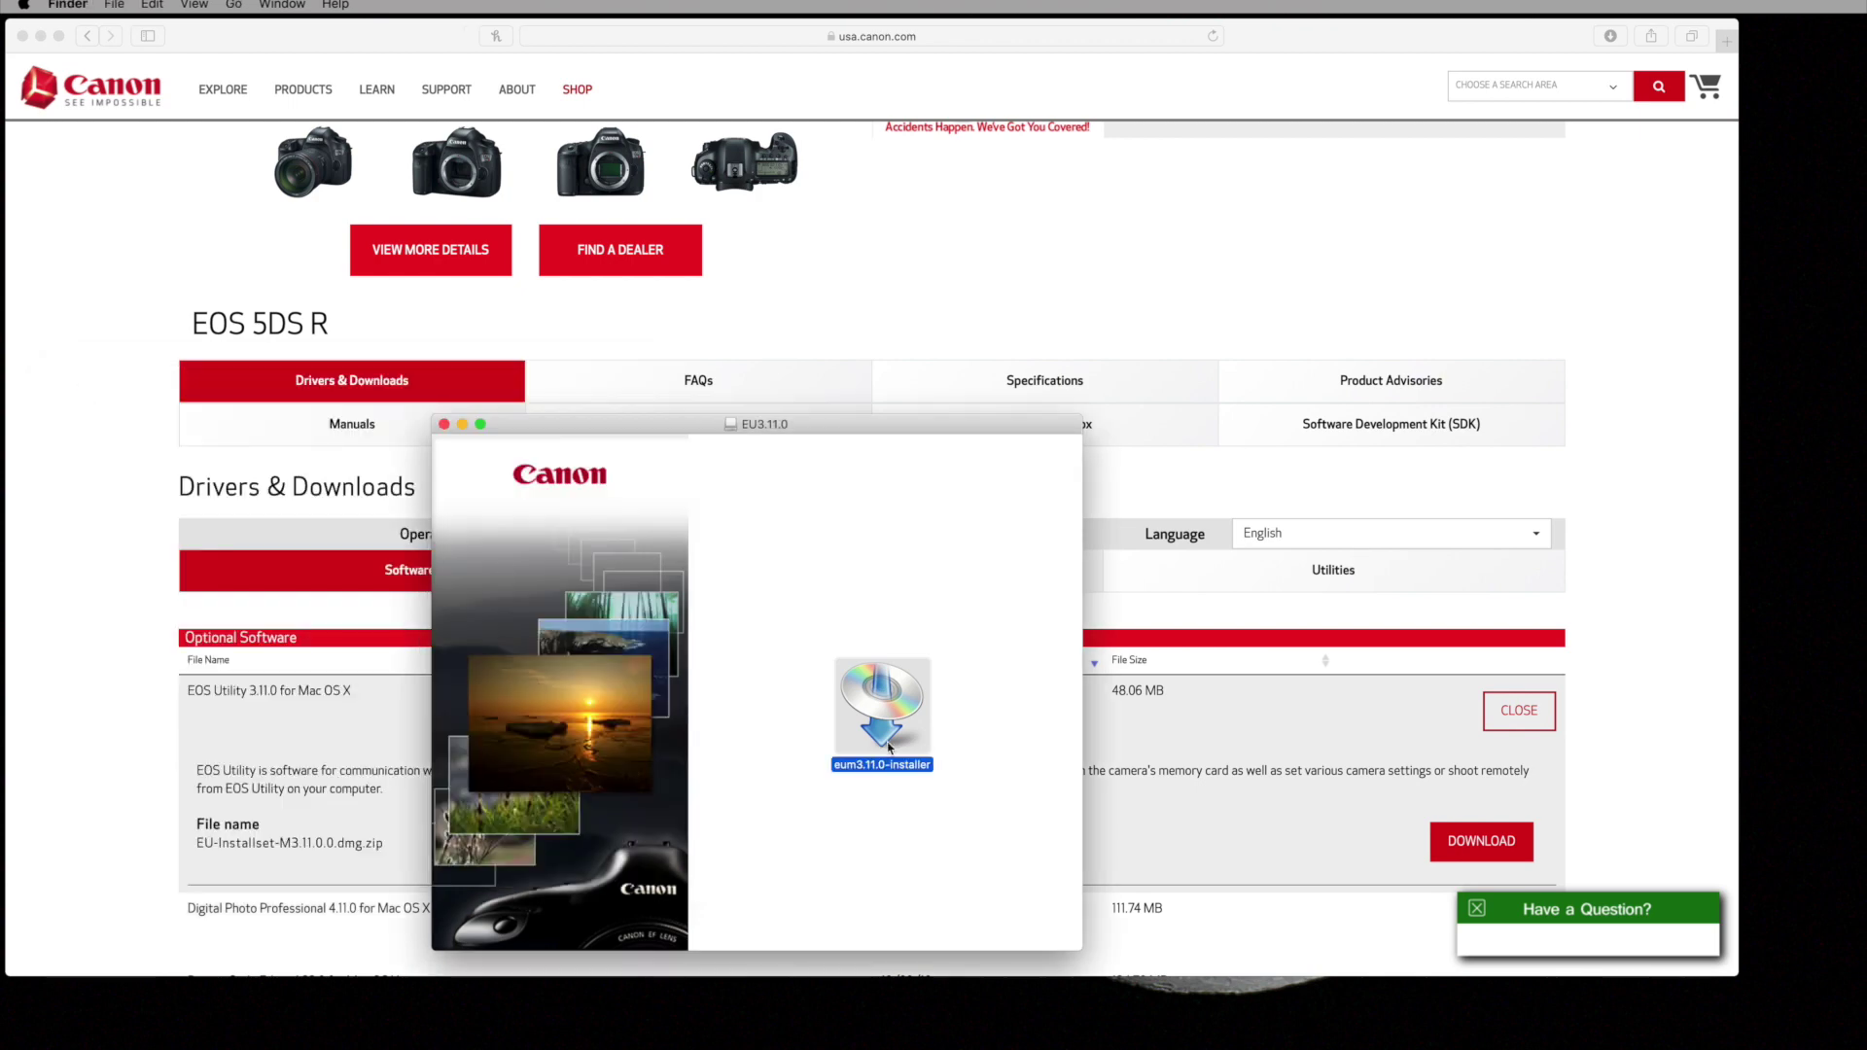
Close the EU3.11.0 disk image window in Finder.
{"action": "left_click", "coordinate": [445, 425]}
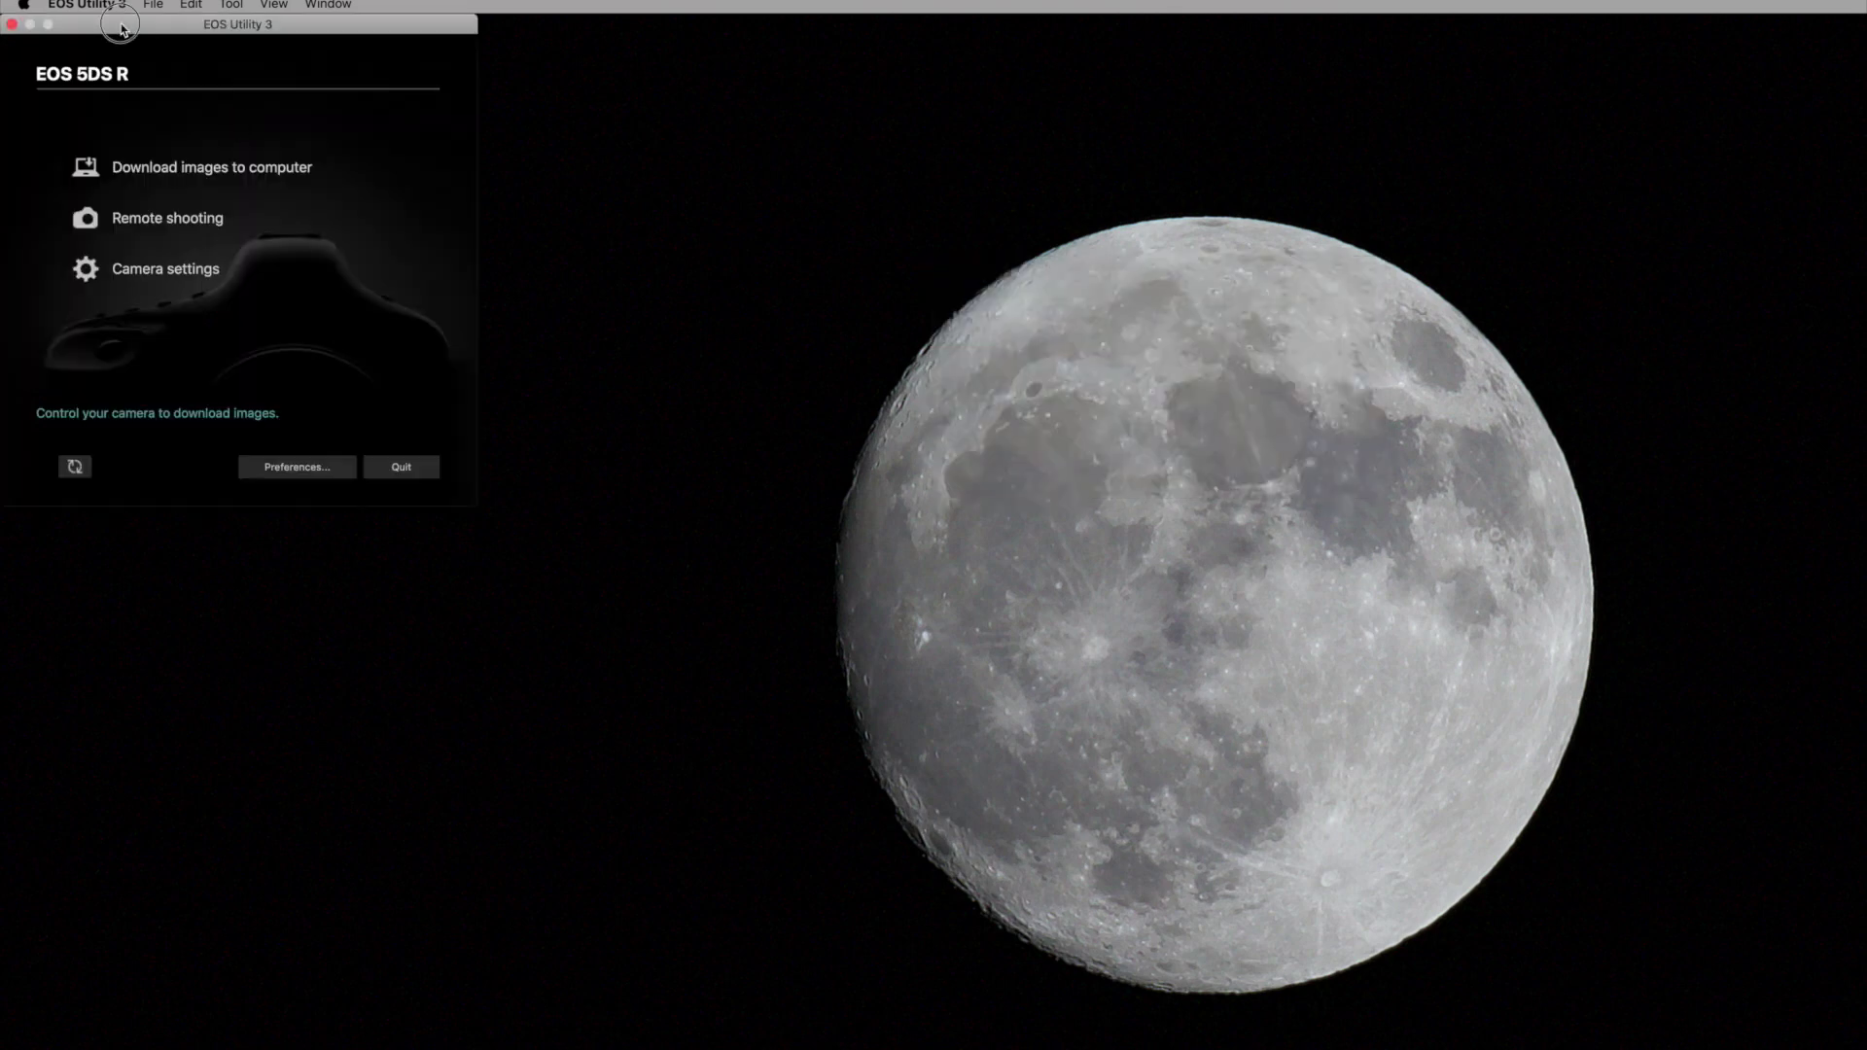
Move the EOS Utility window and open Select and download to browse the camera's images.
{"action": "left_click_drag", "start_coordinate": [116, 23], "coordinate": [360, 115]}
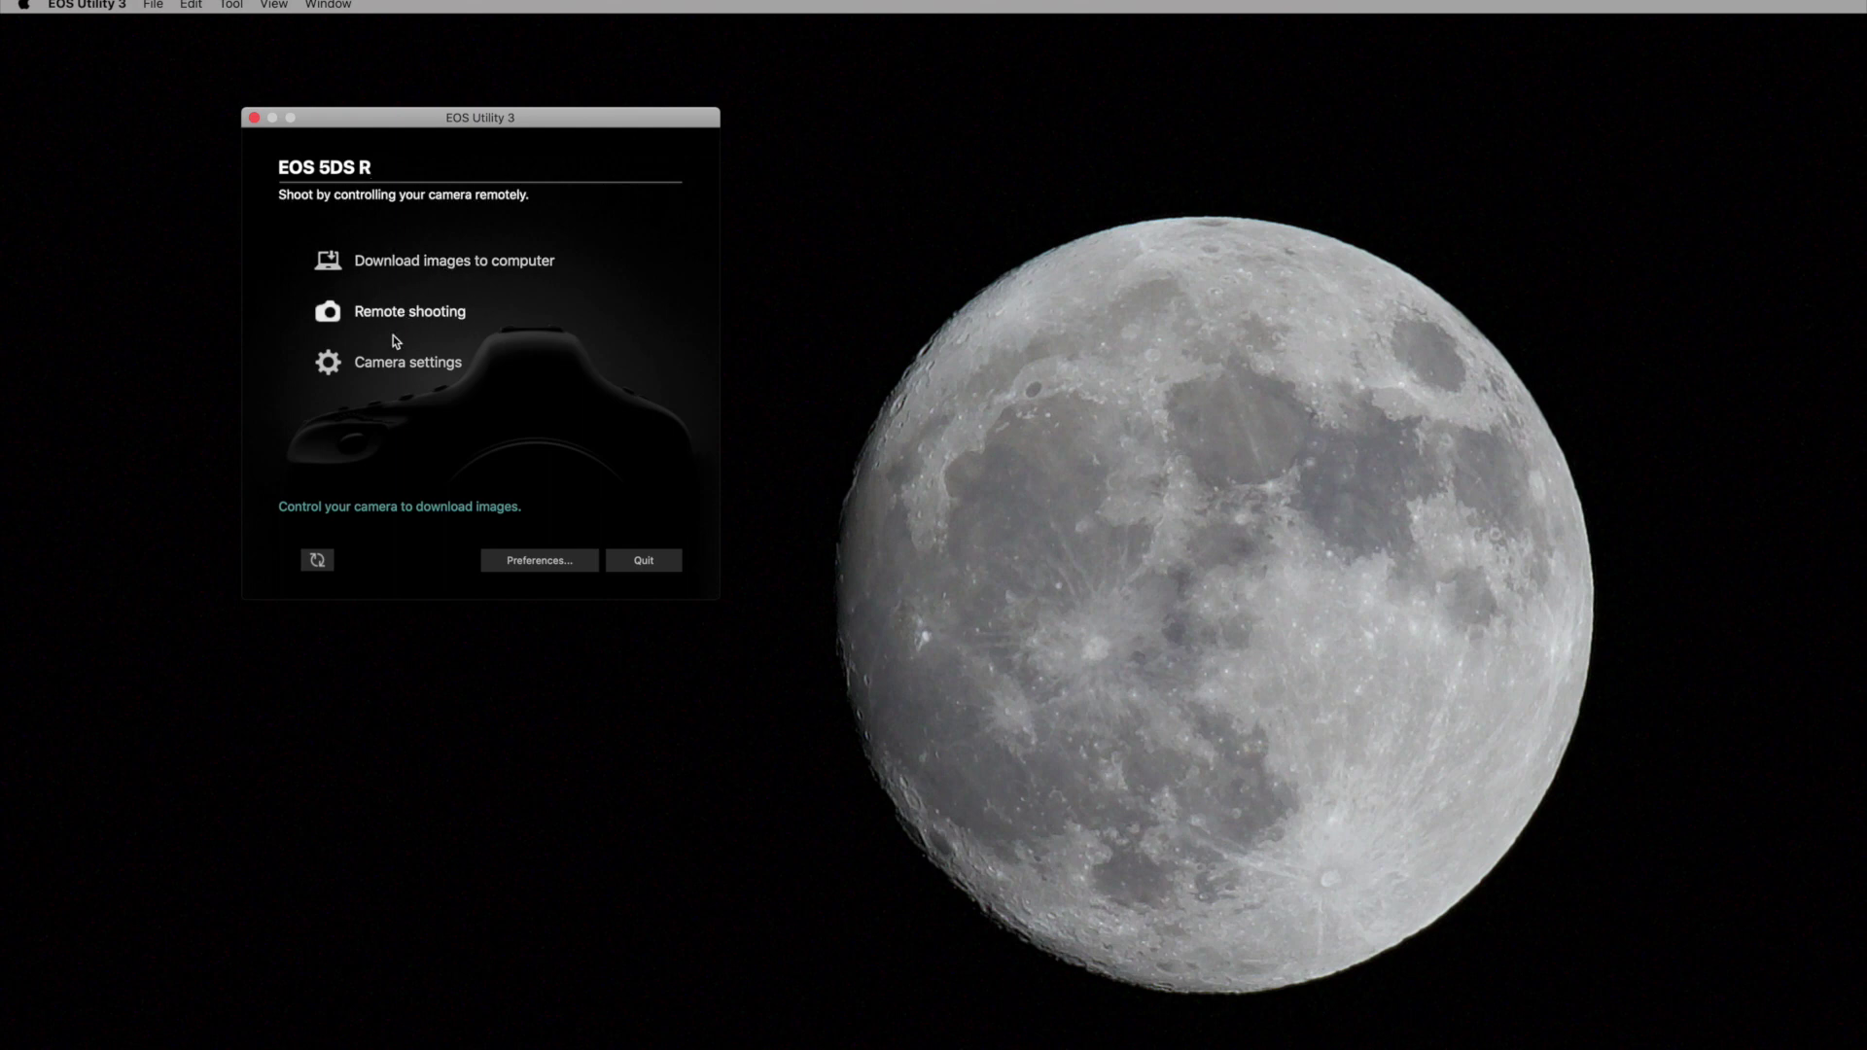
{"action": "left_click", "coordinate": [383, 266]}
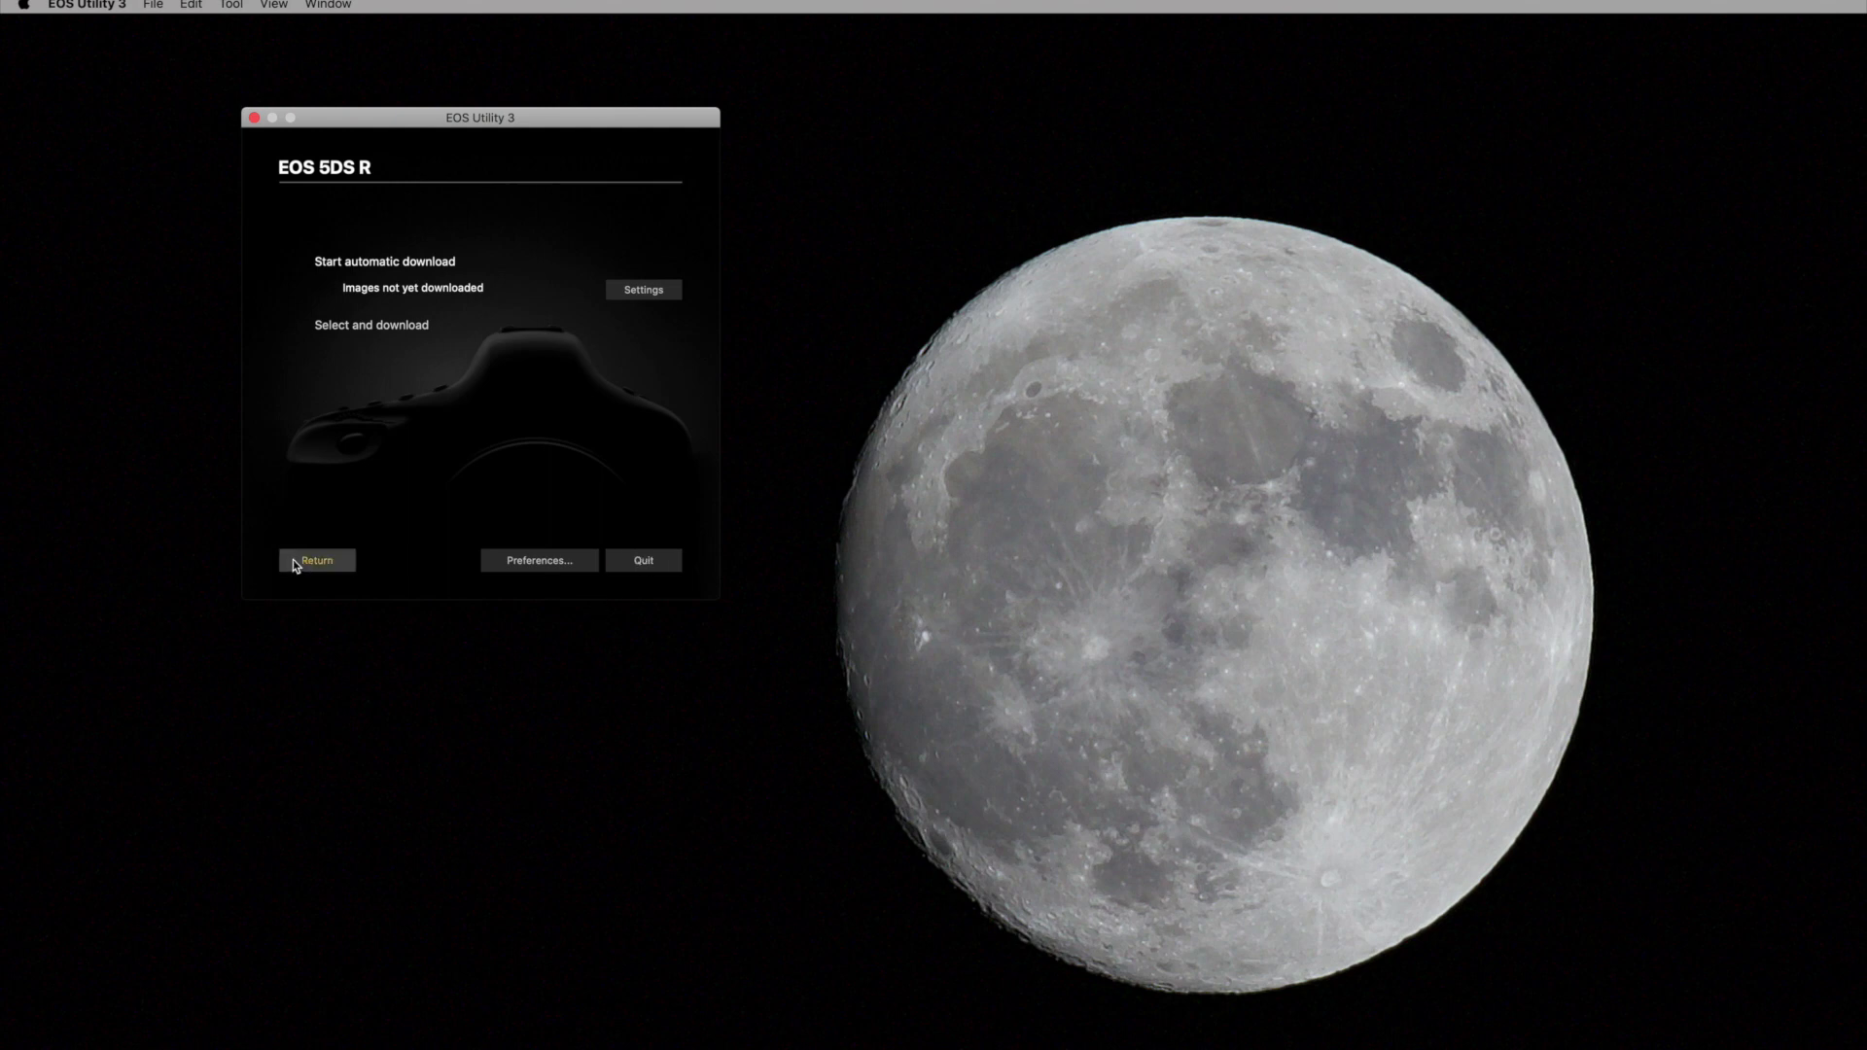
{"action": "left_click", "coordinate": [389, 327]}
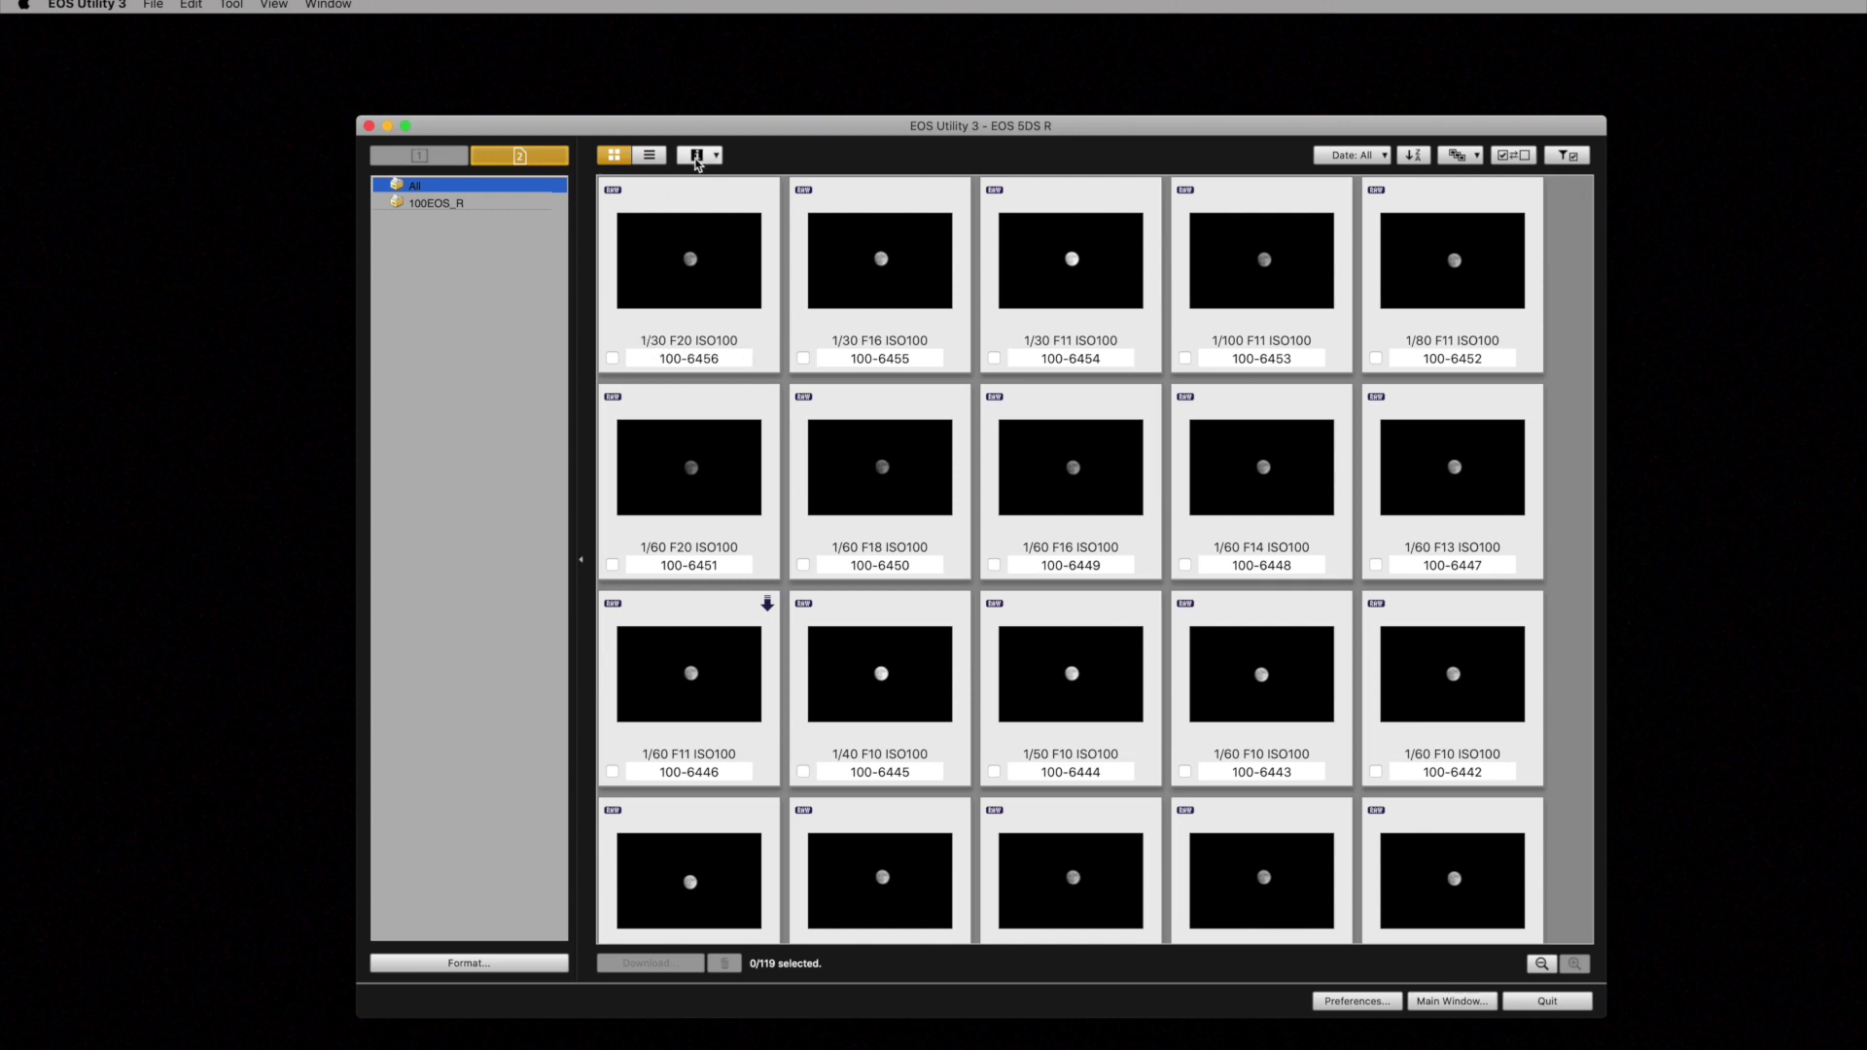
Switch thumbnail captions to Date/Time, then back to Shooting information.
{"action": "left_click", "coordinate": [700, 156]}
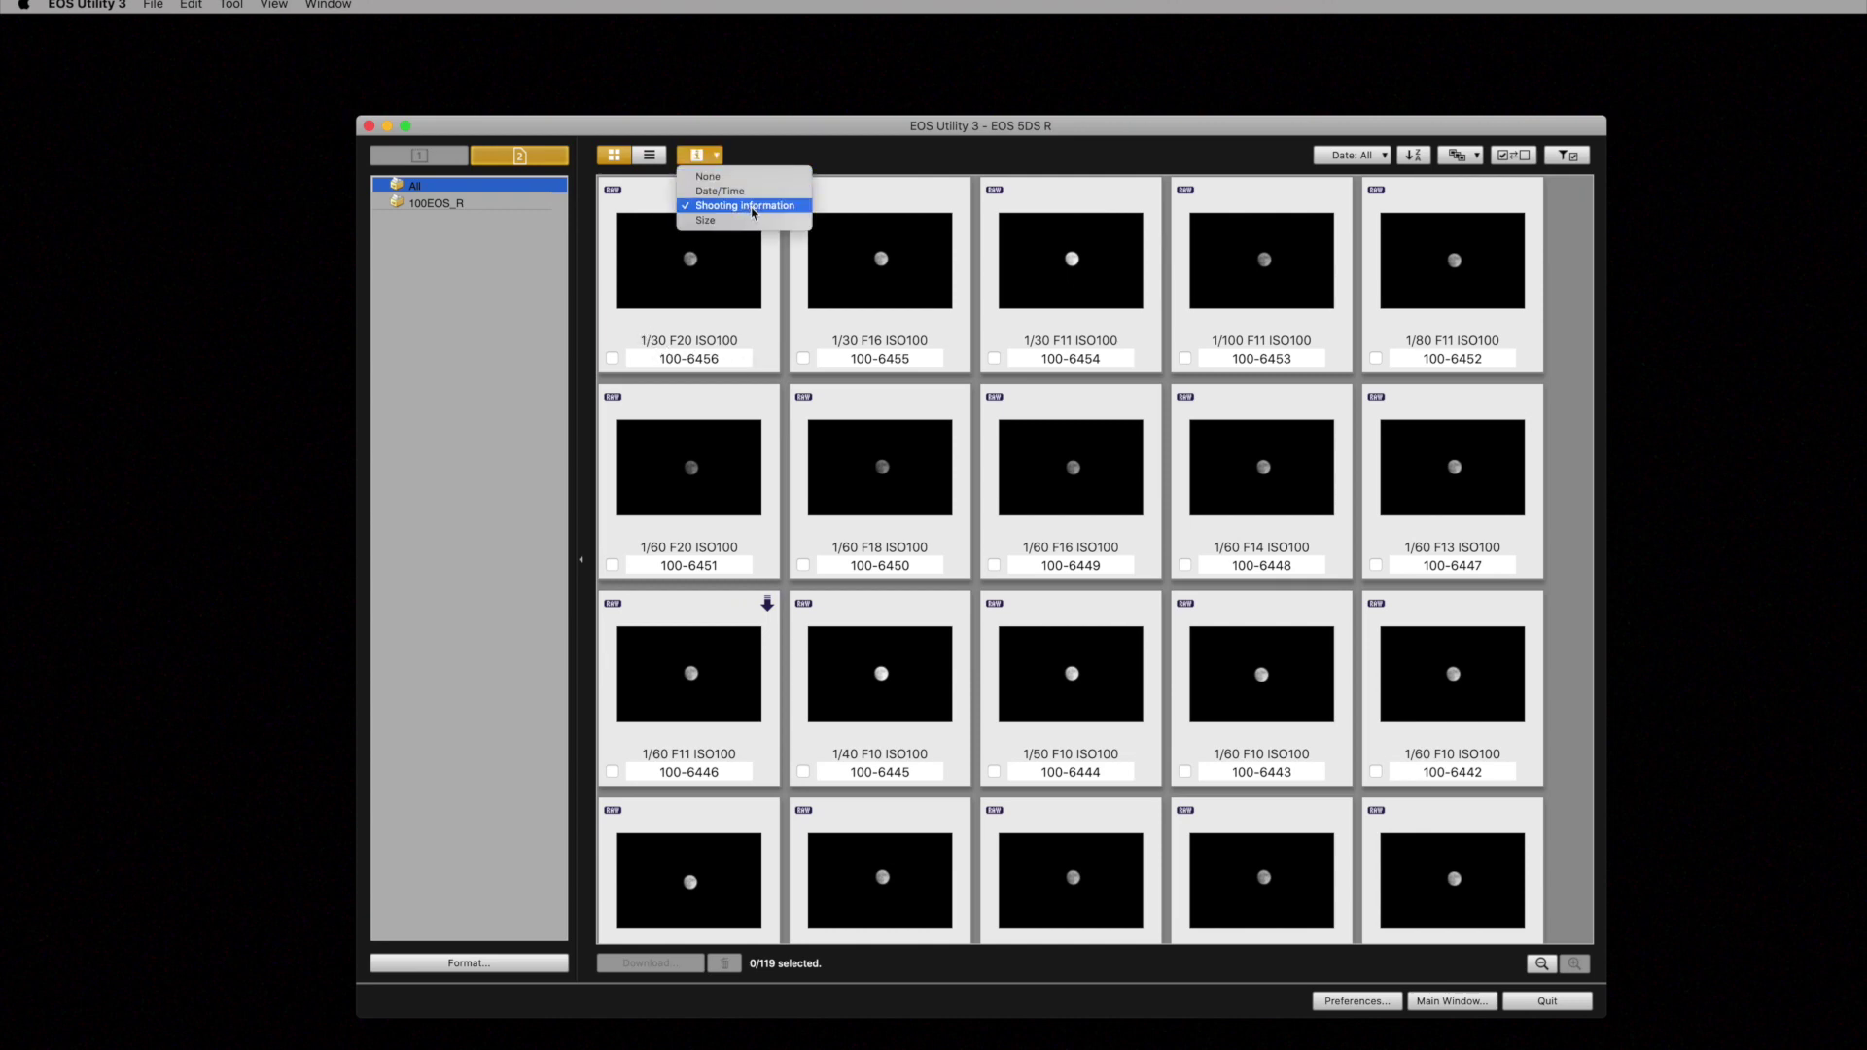
{"action": "left_click", "coordinate": [722, 191]}
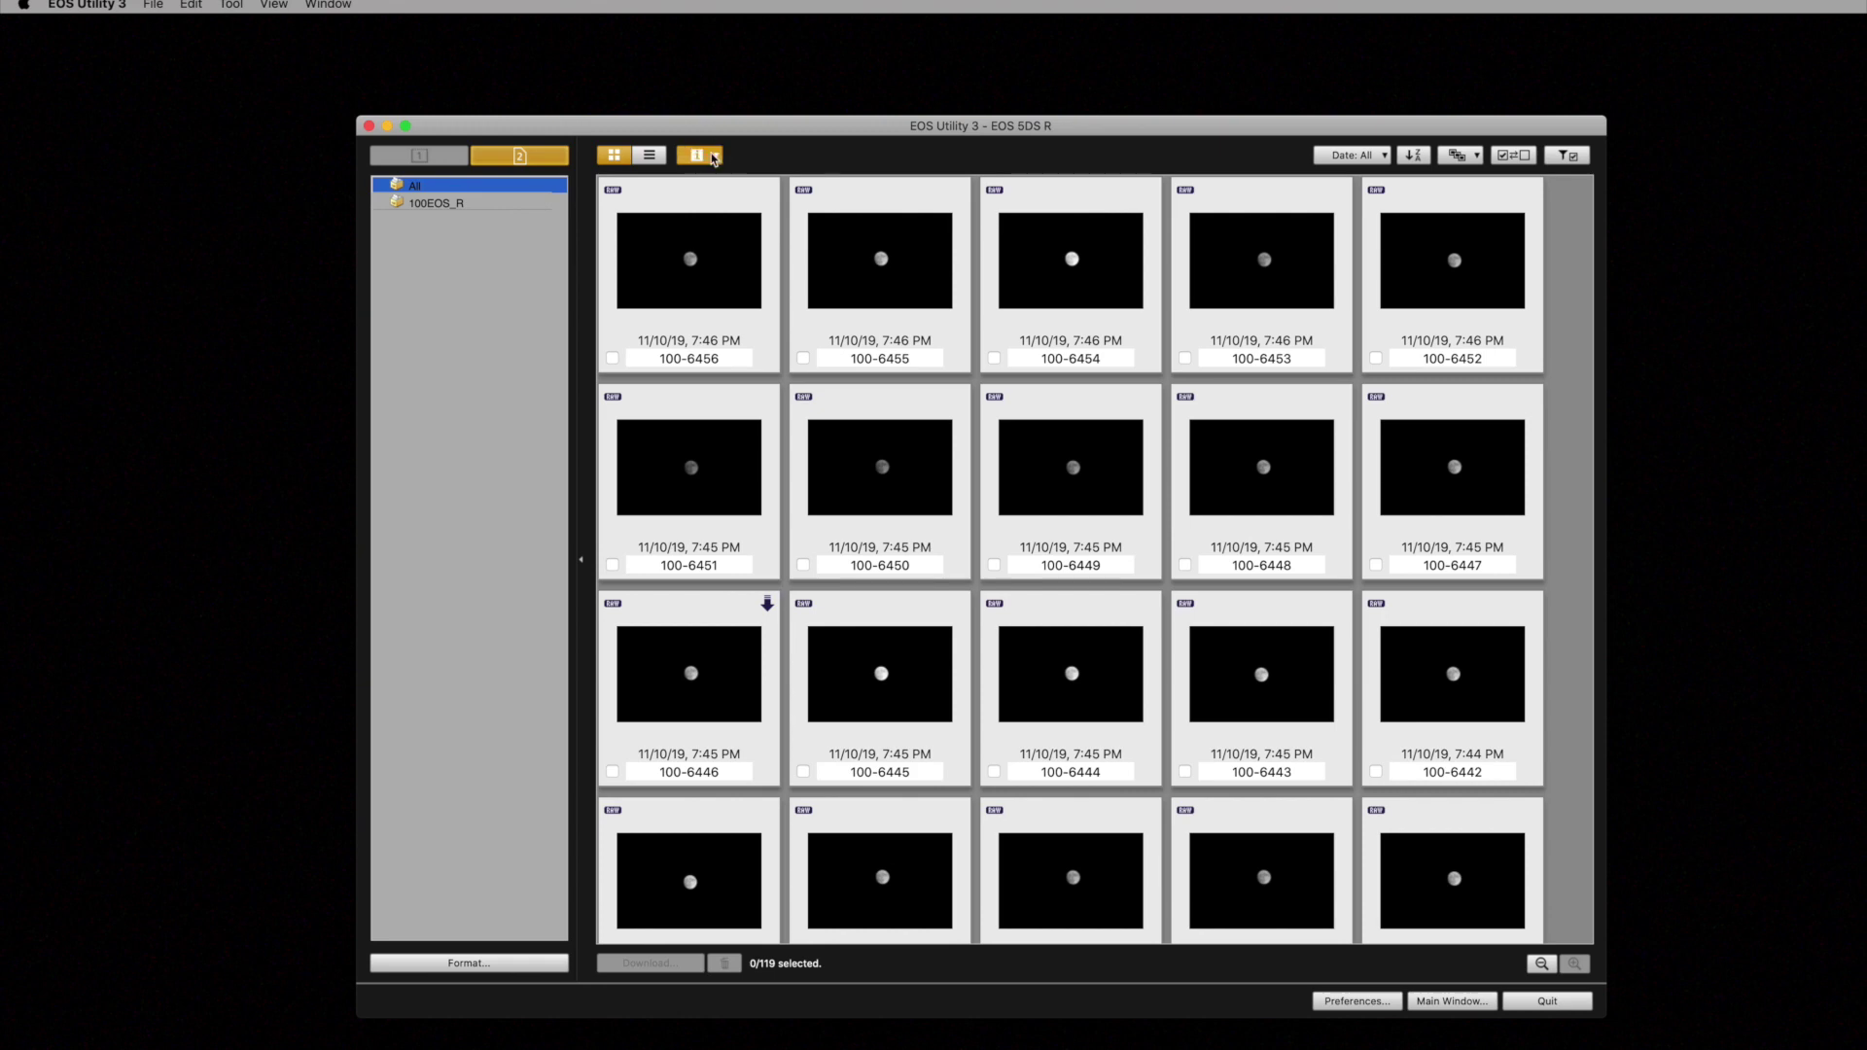
{"action": "left_click", "coordinate": [714, 158]}
{"action": "left_click", "coordinate": [724, 206]}
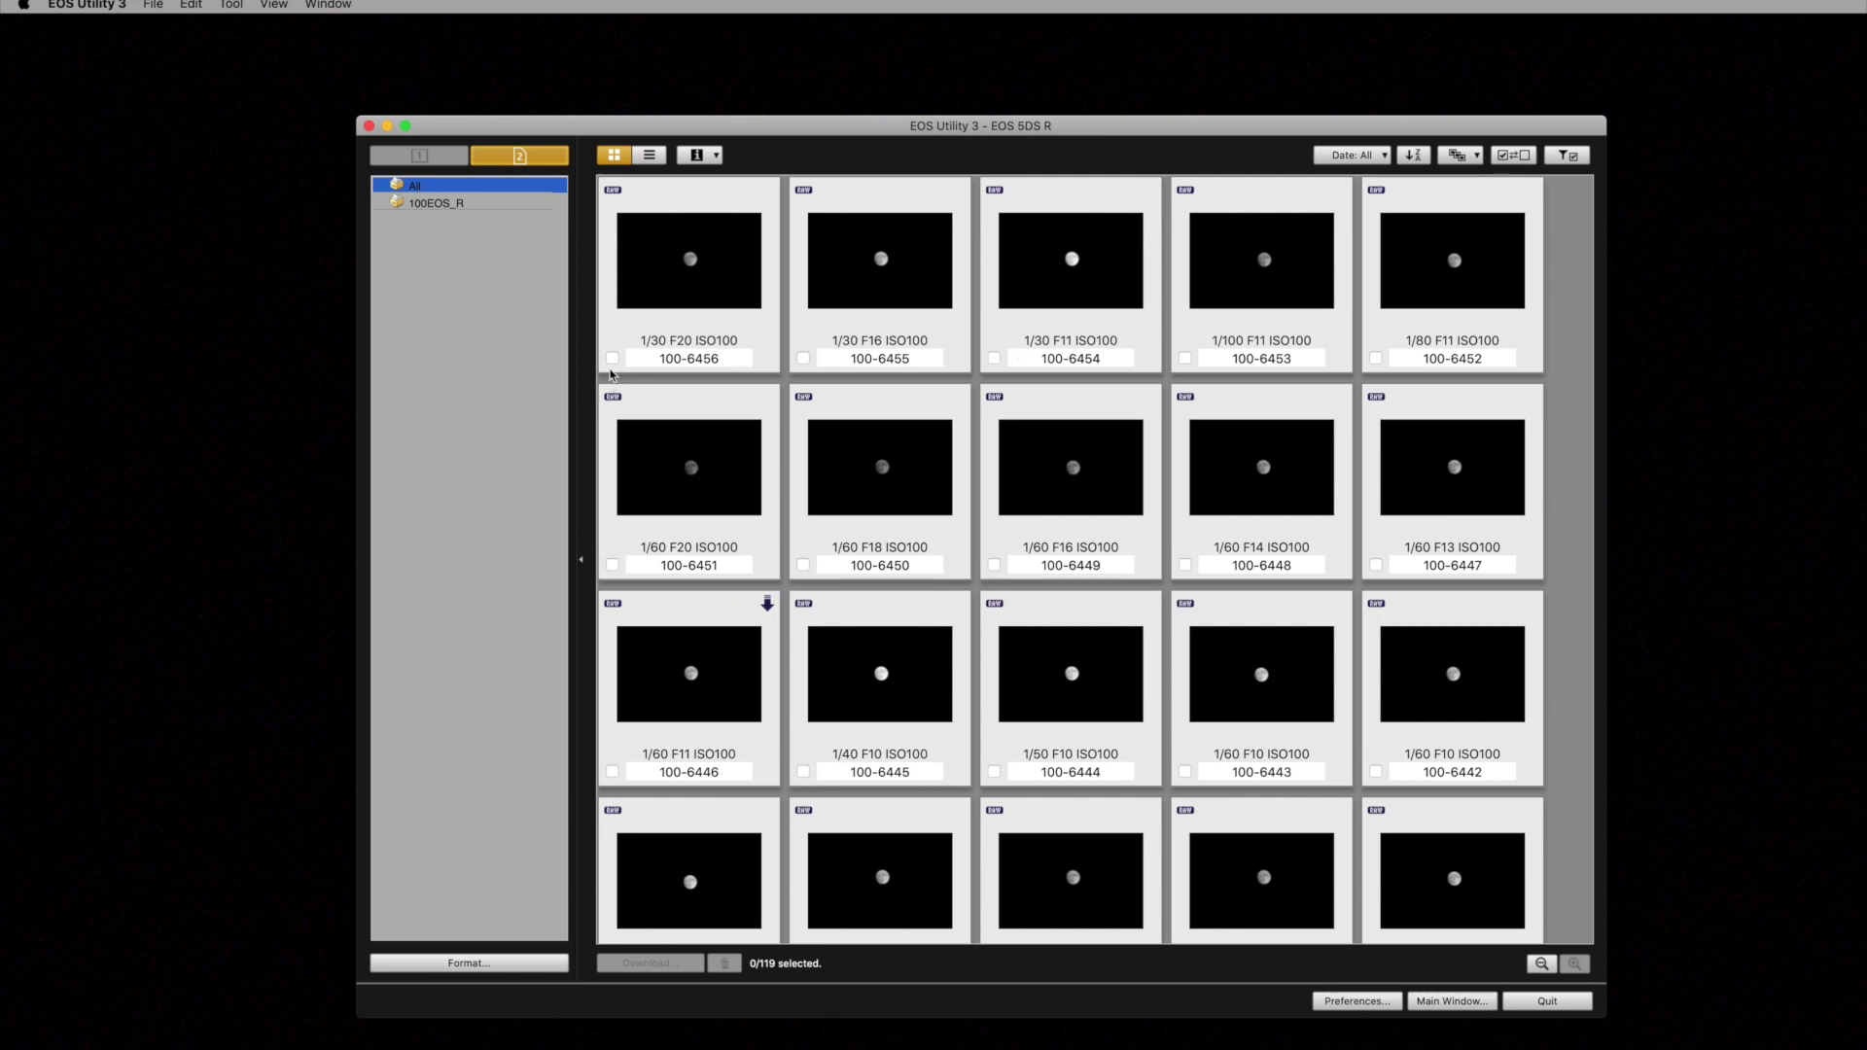
Mark images 100-6456 and 100-6455 for download and open Preferences.
{"action": "left_click", "coordinate": [612, 357]}
{"action": "left_click", "coordinate": [801, 359]}
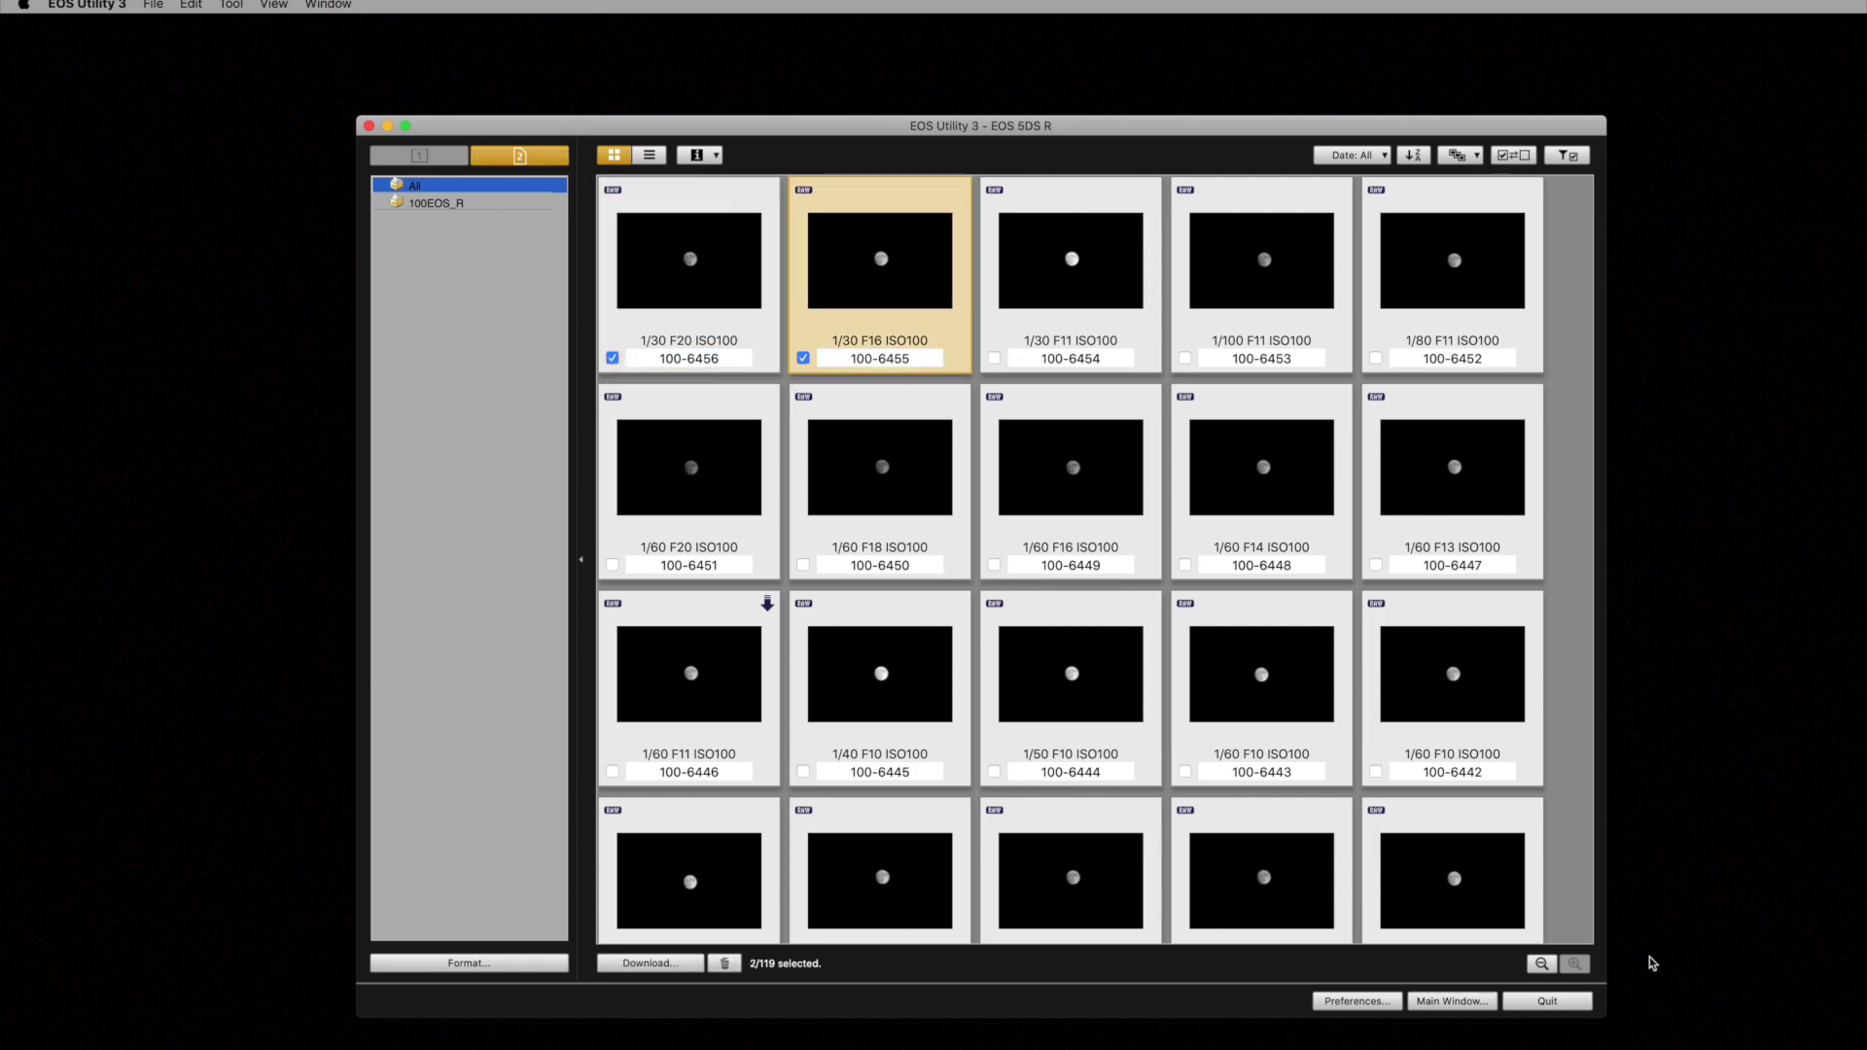
{"action": "left_click", "coordinate": [1343, 1002]}
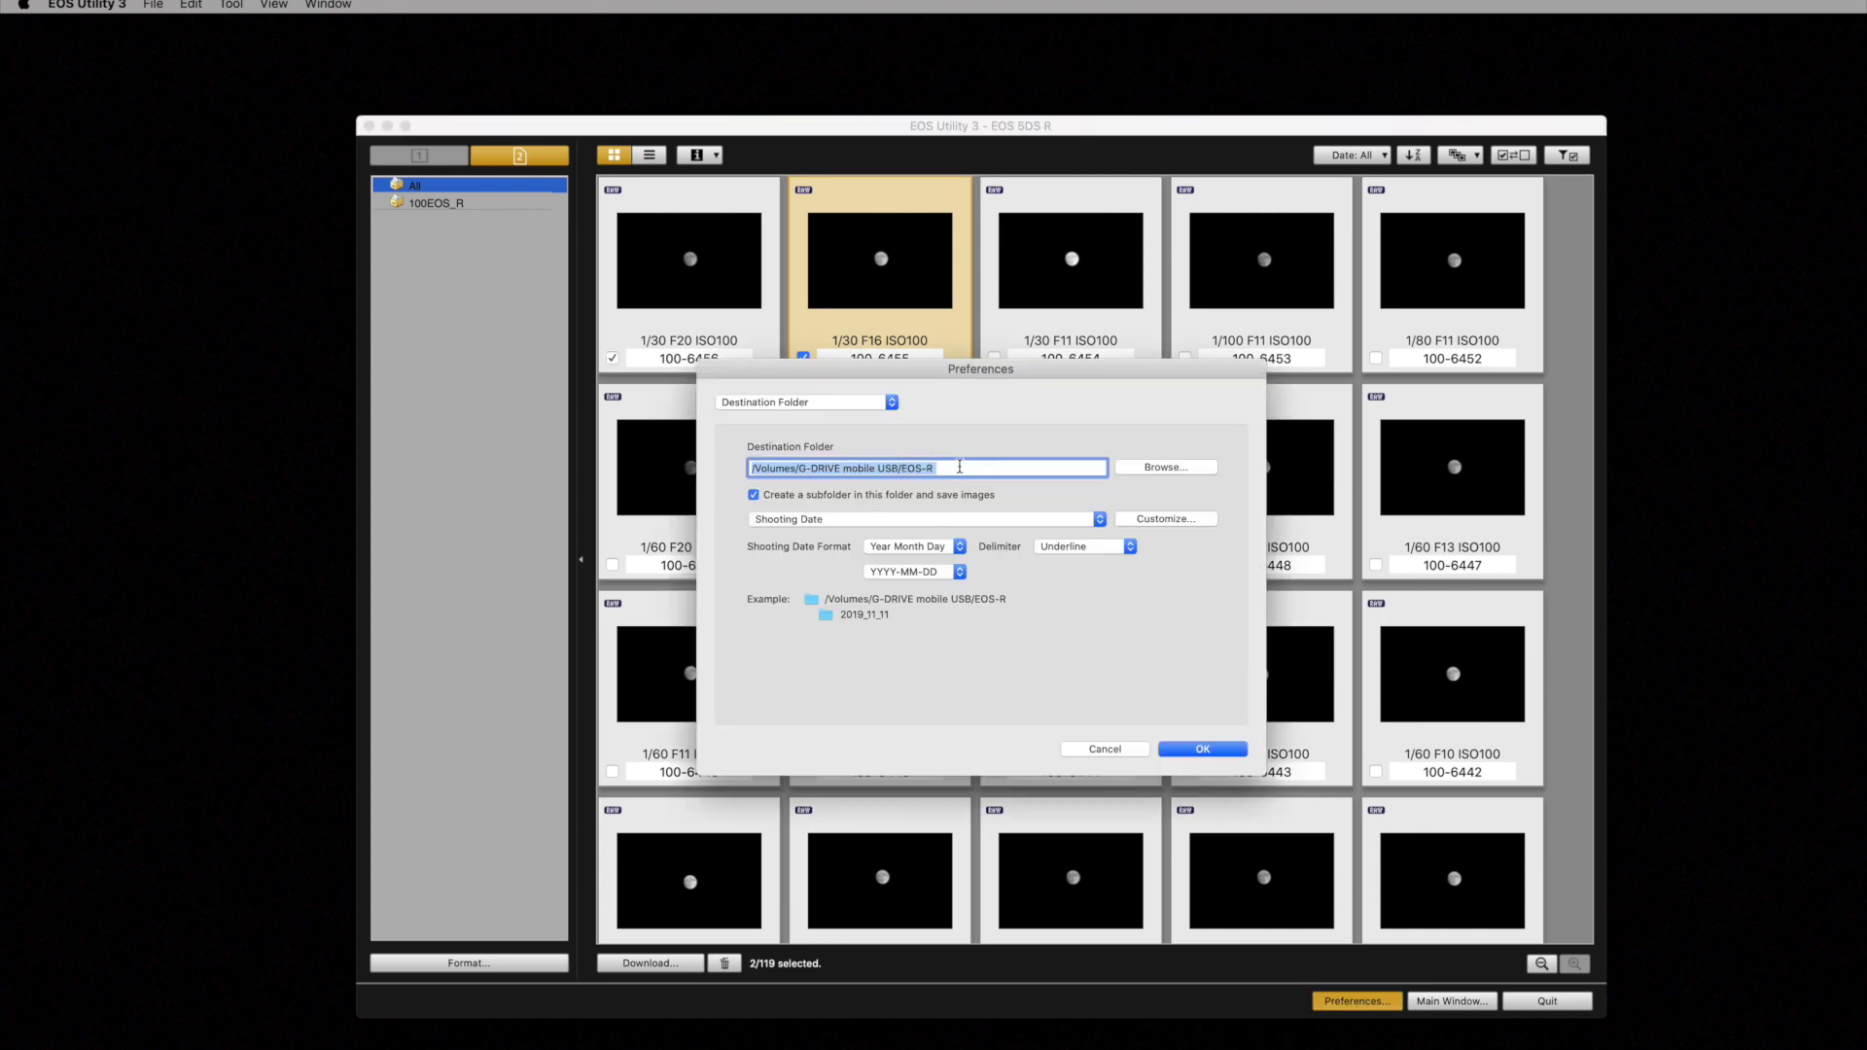
Cancel Preferences unchanged and unmark images 100-6455 and 100-6456.
{"action": "left_click", "coordinate": [1113, 751]}
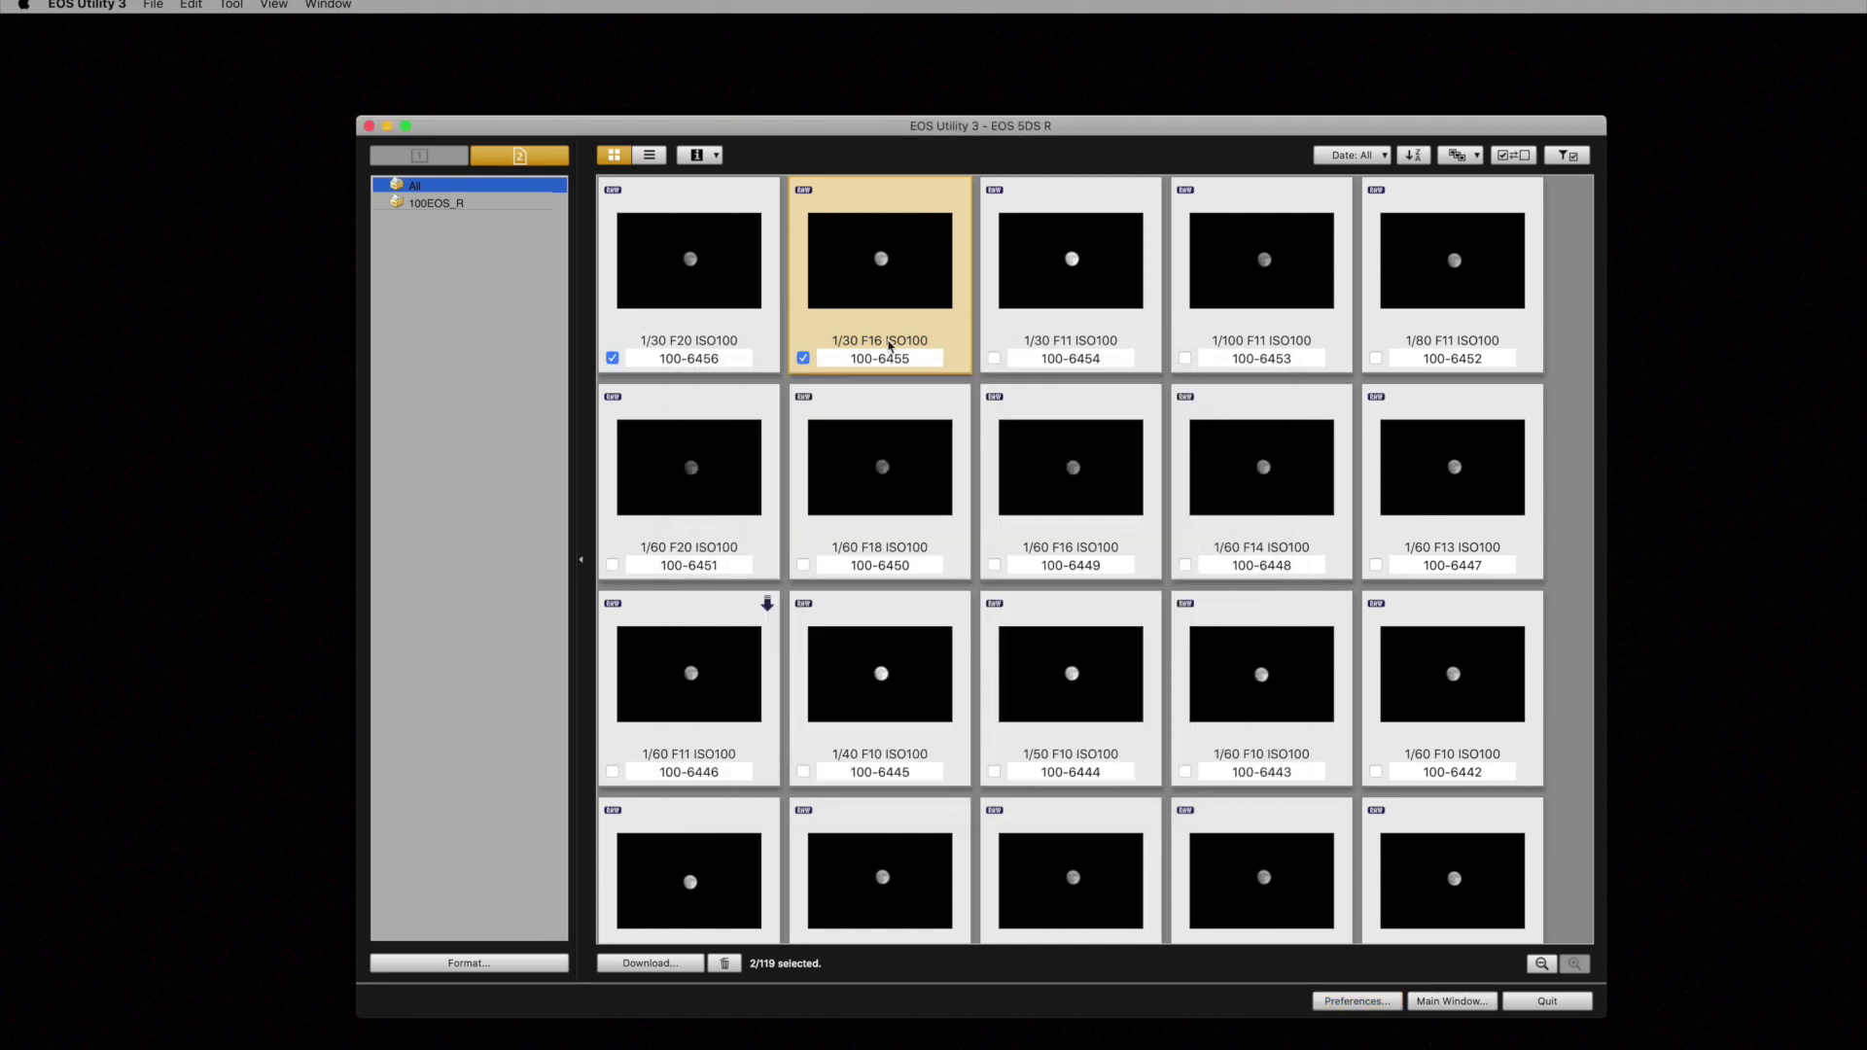
{"action": "left_click", "coordinate": [803, 359]}
{"action": "left_click", "coordinate": [613, 358]}
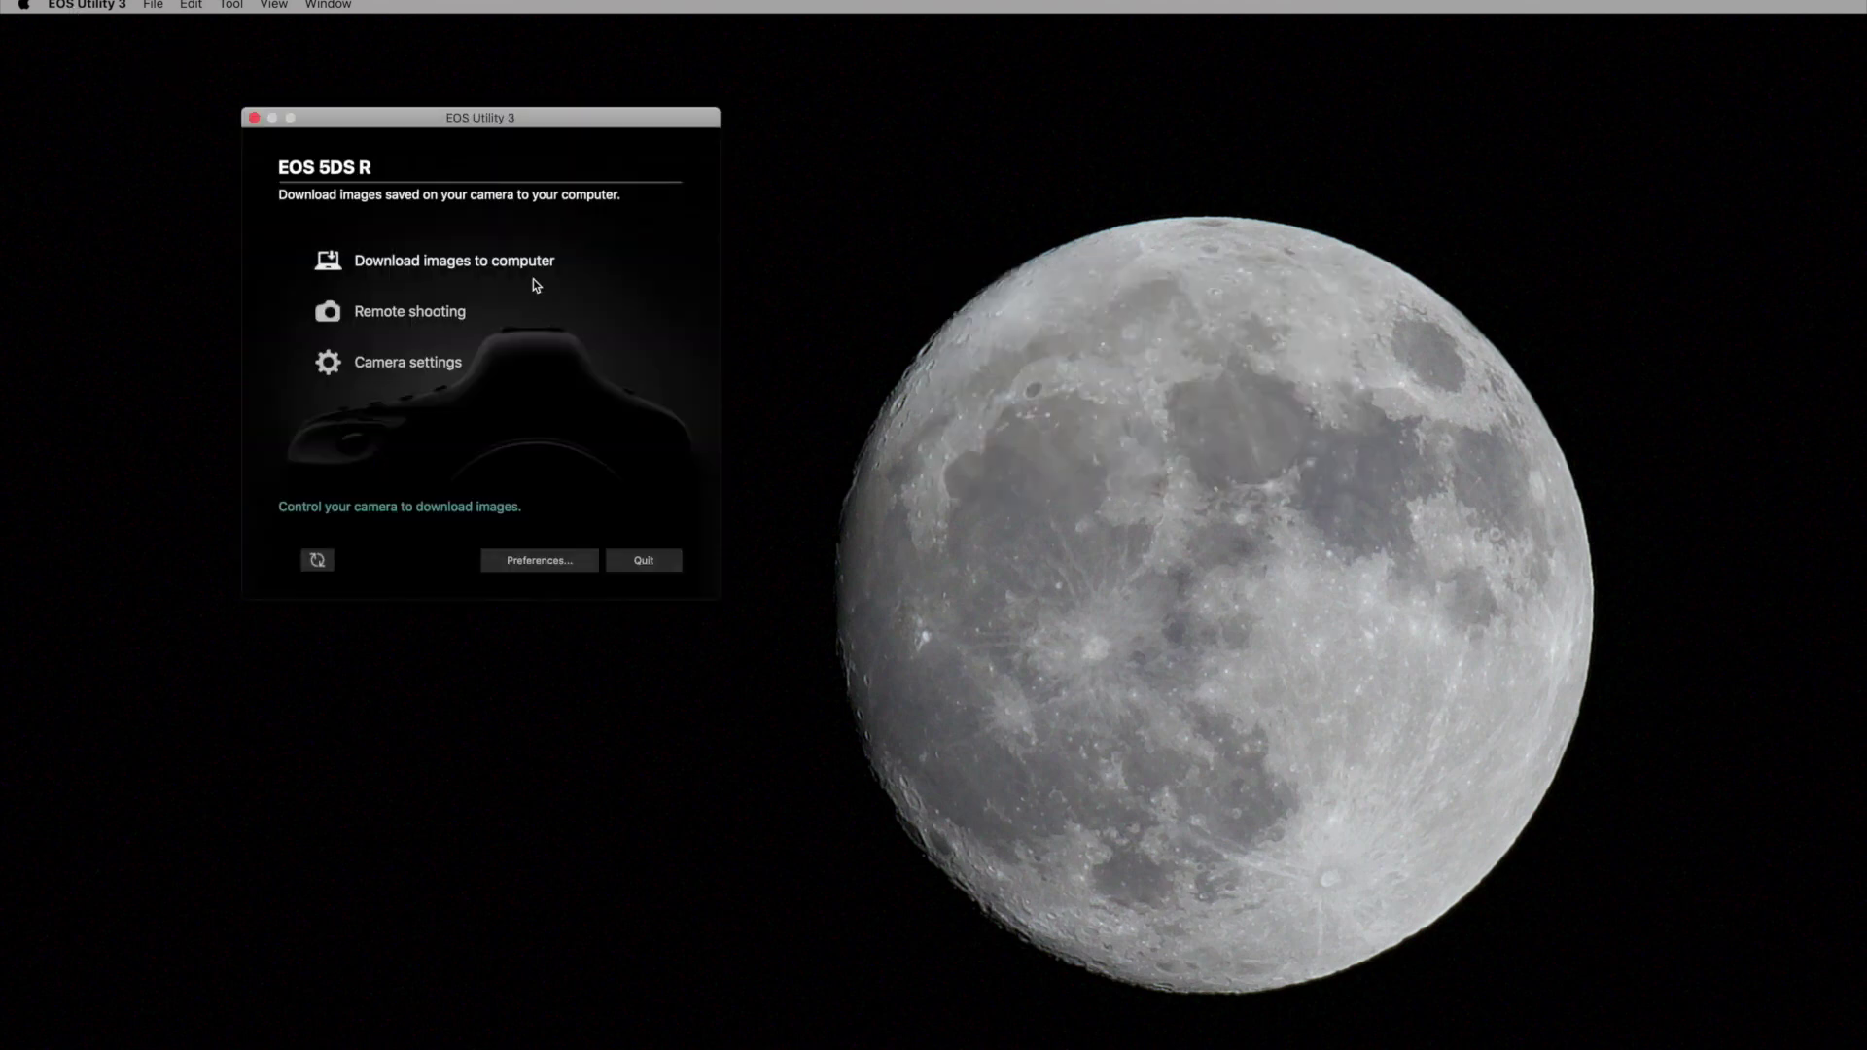
Open Remote shooting, bring the camera panel on screen, and start Remote Live View.
{"action": "left_click", "coordinate": [412, 312]}
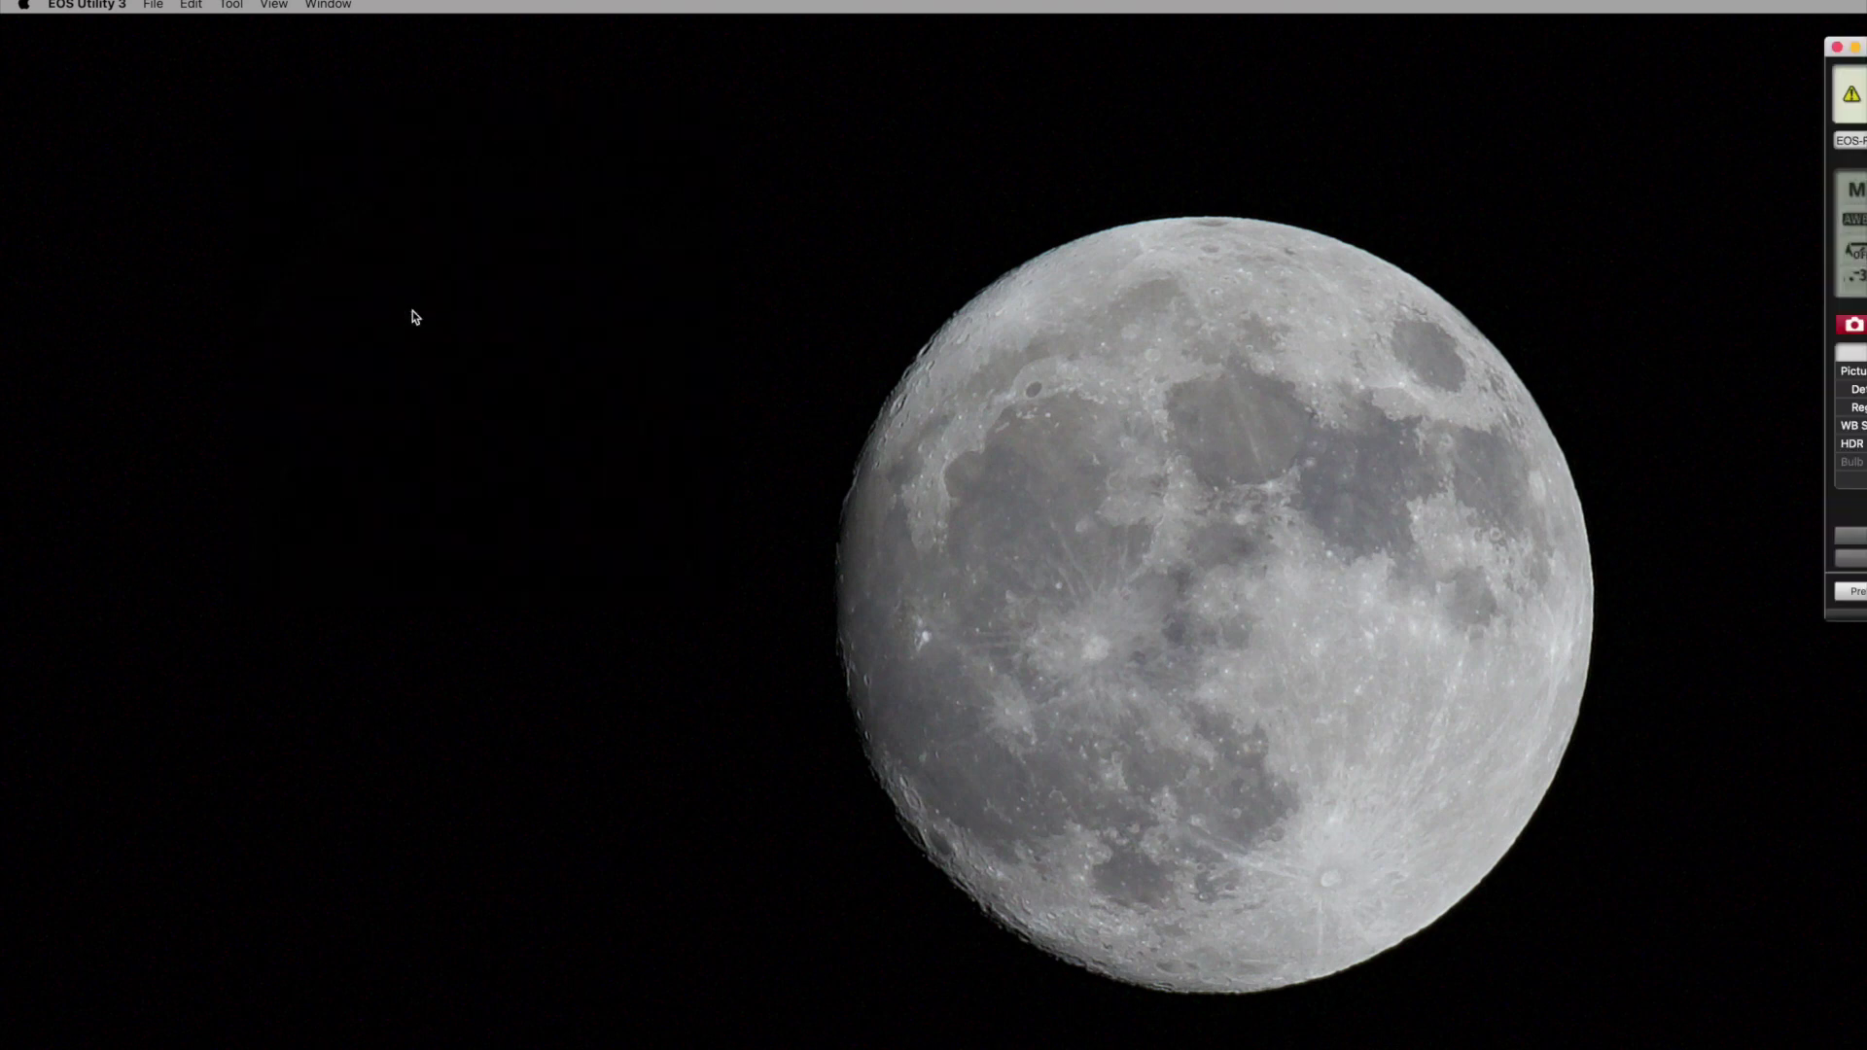
{"action": "left_click_drag", "start_coordinate": [1862, 60], "coordinate": [1612, 84]}
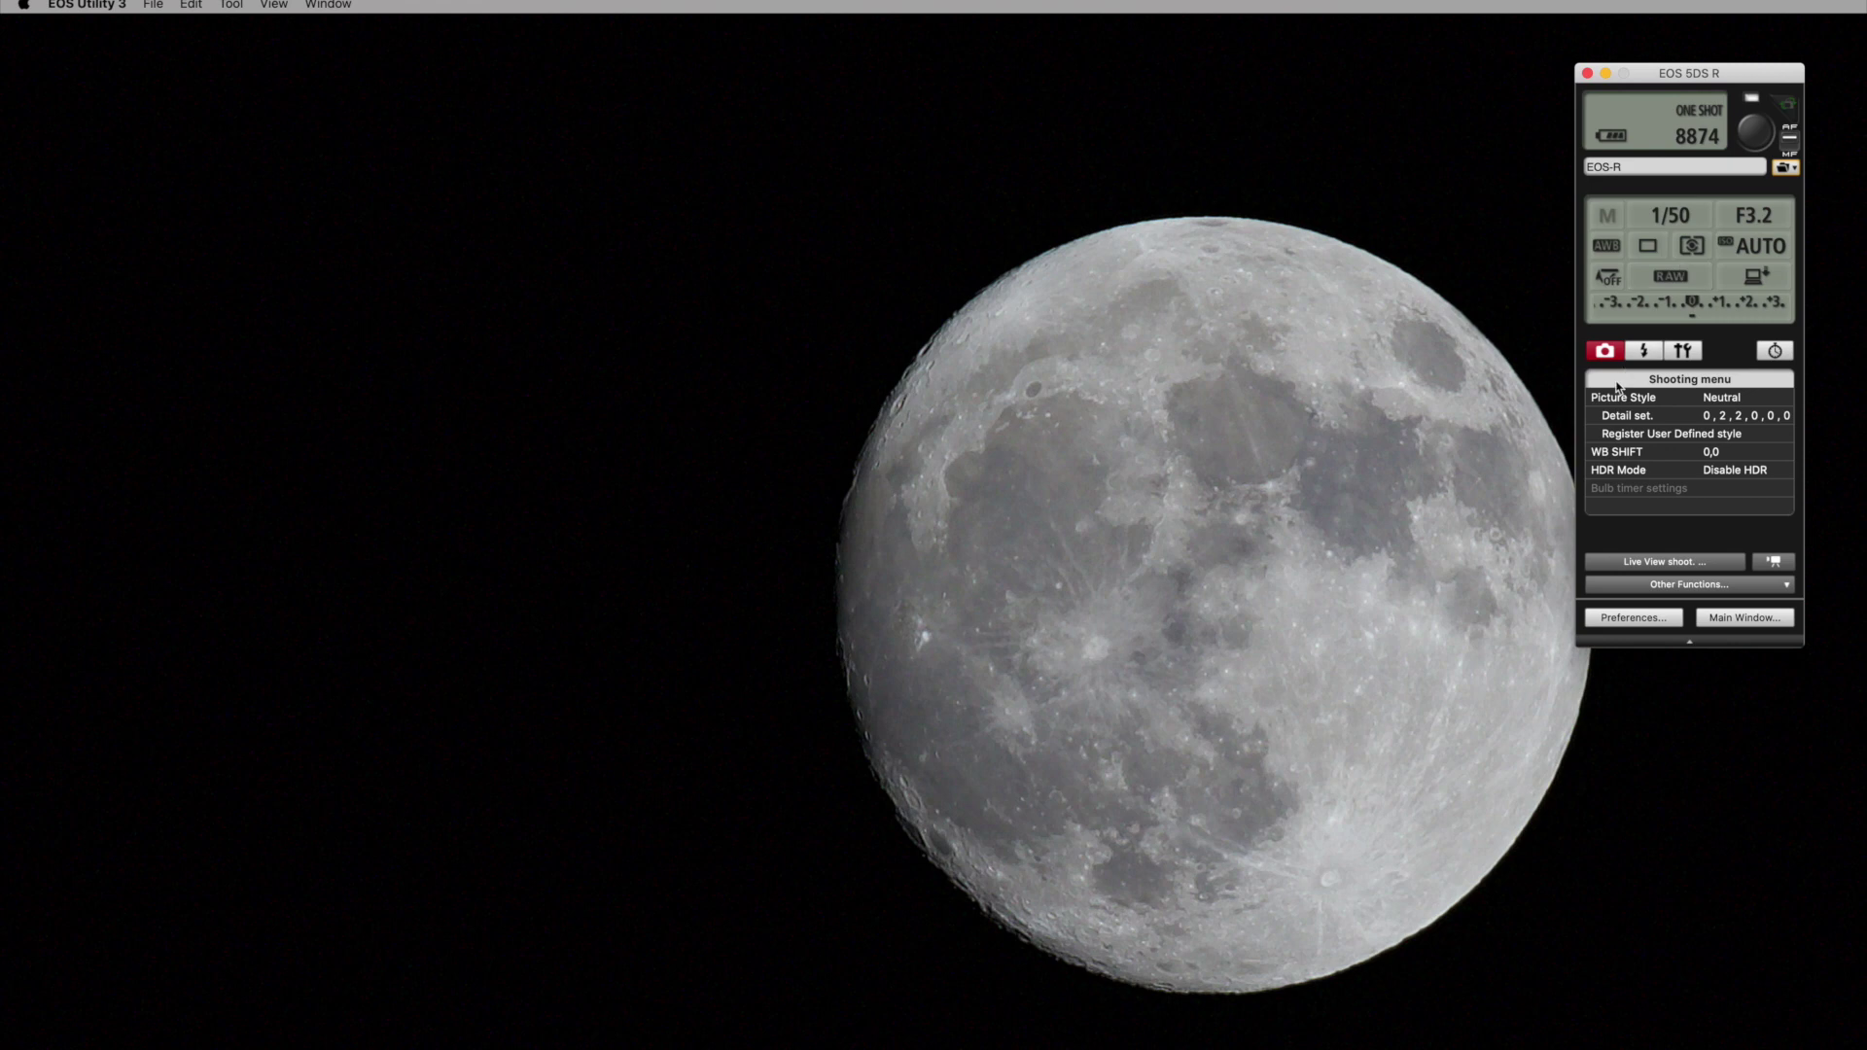
{"action": "left_click", "coordinate": [1655, 566]}
{"action": "left_click_drag", "start_coordinate": [599, 545], "coordinate": [702, 349]}
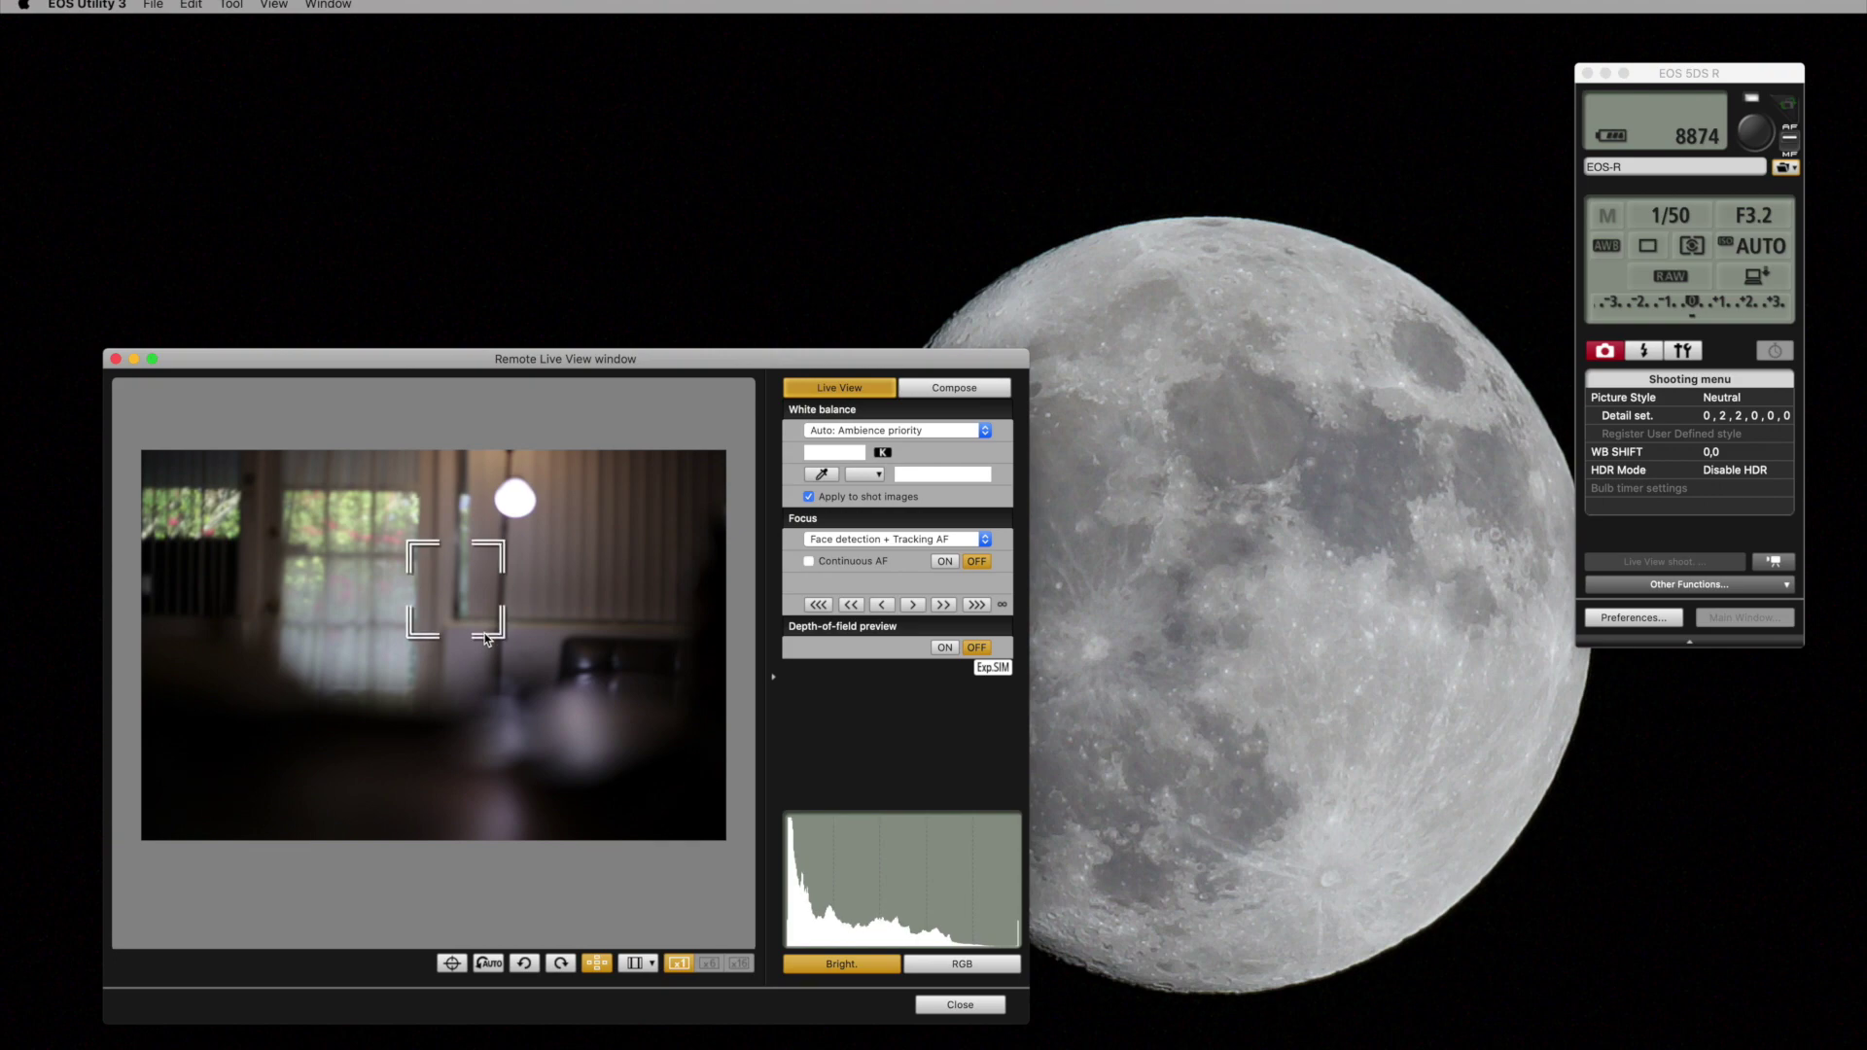
Autofocus the live view image and move the camera panel lower on screen.
{"action": "left_click", "coordinate": [945, 562]}
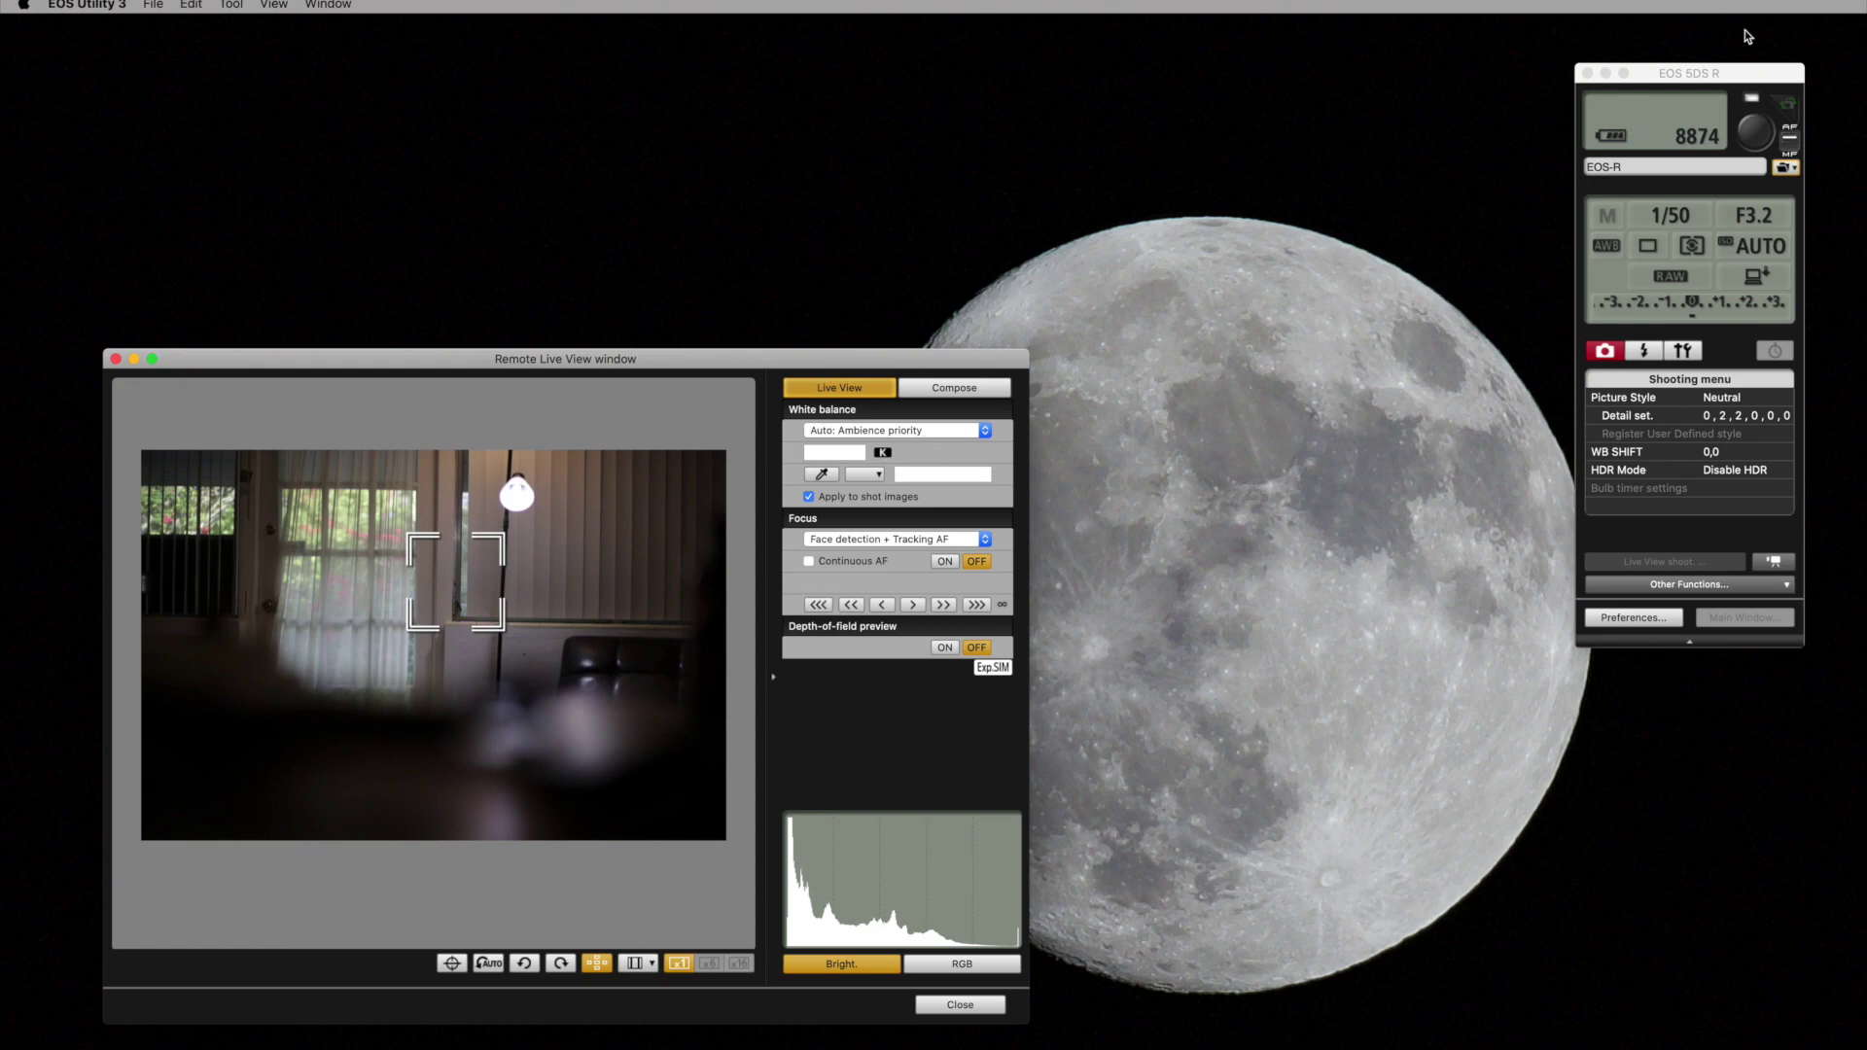
{"action": "left_click_drag", "start_coordinate": [1652, 86], "coordinate": [1631, 436]}
Set the exposure to 1/40 shutter at F5.6 aperture, then autofocus again.
{"action": "left_click", "coordinate": [1647, 566]}
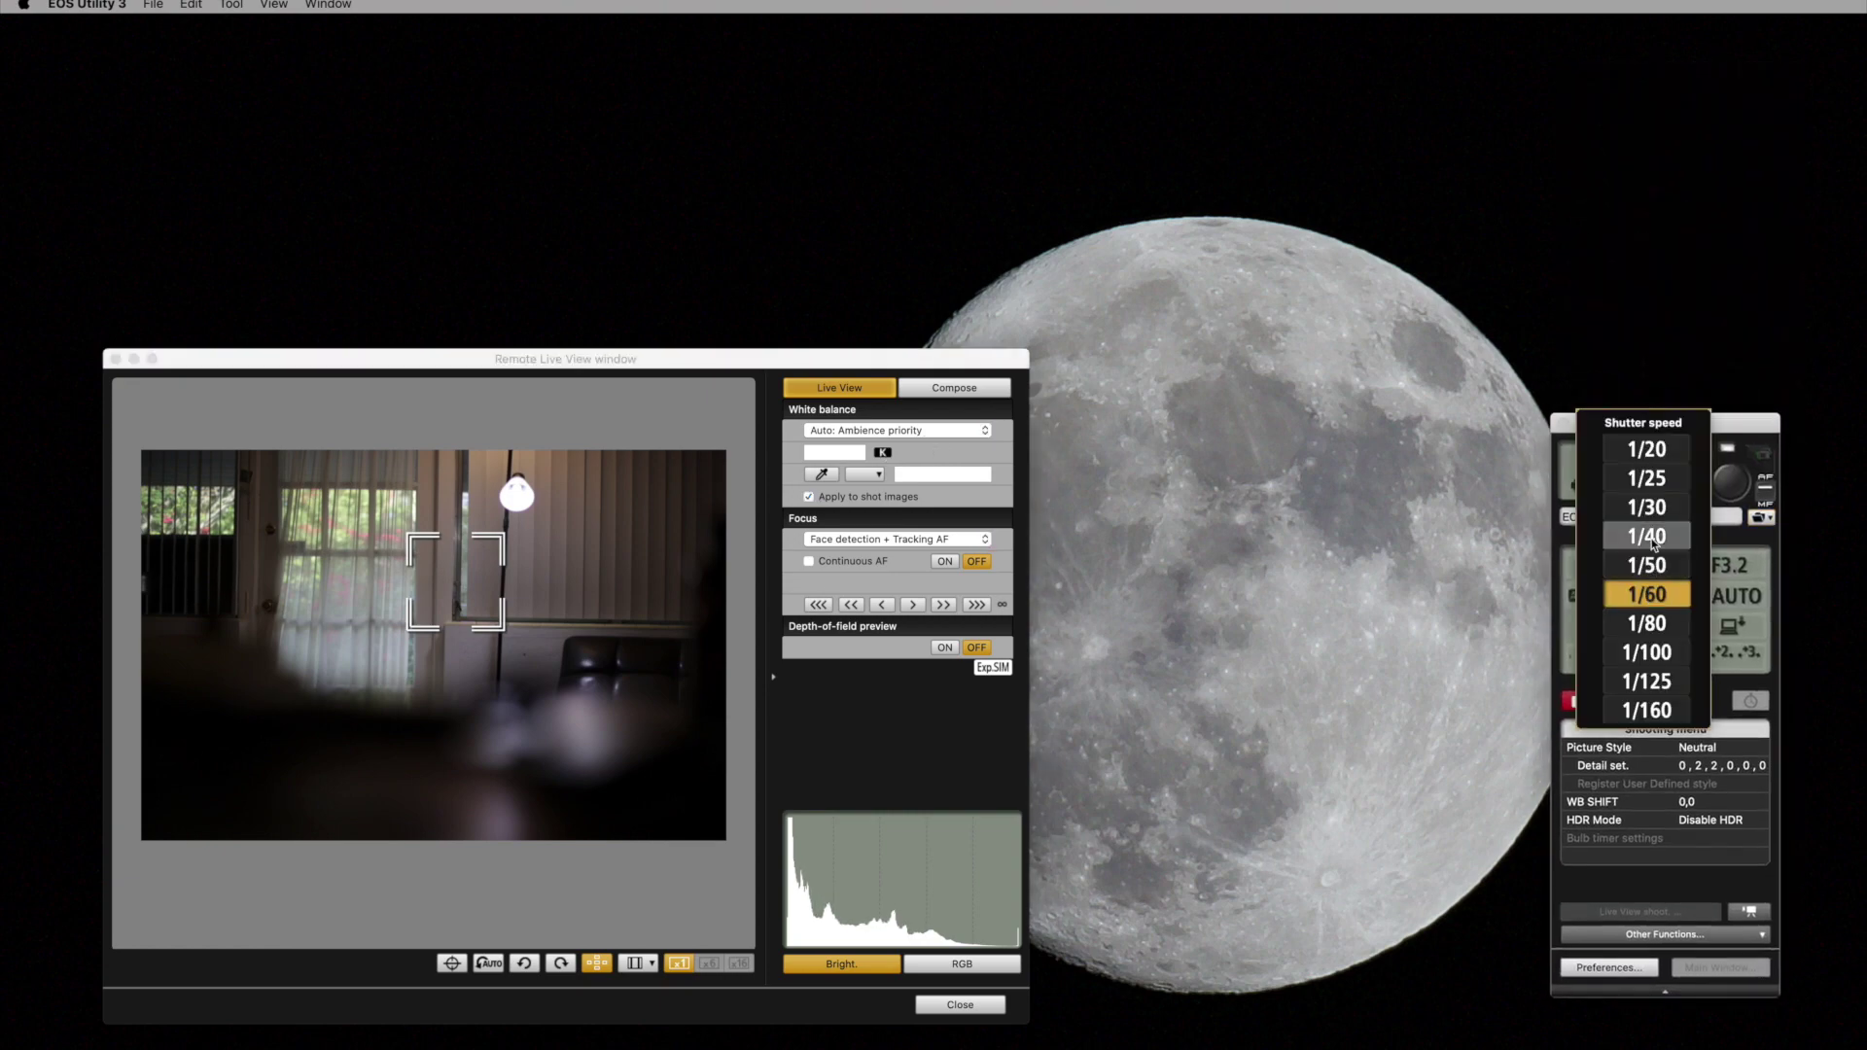
{"action": "left_click", "coordinate": [1651, 536]}
{"action": "left_click", "coordinate": [1647, 566]}
{"action": "left_click", "coordinate": [1651, 538]}
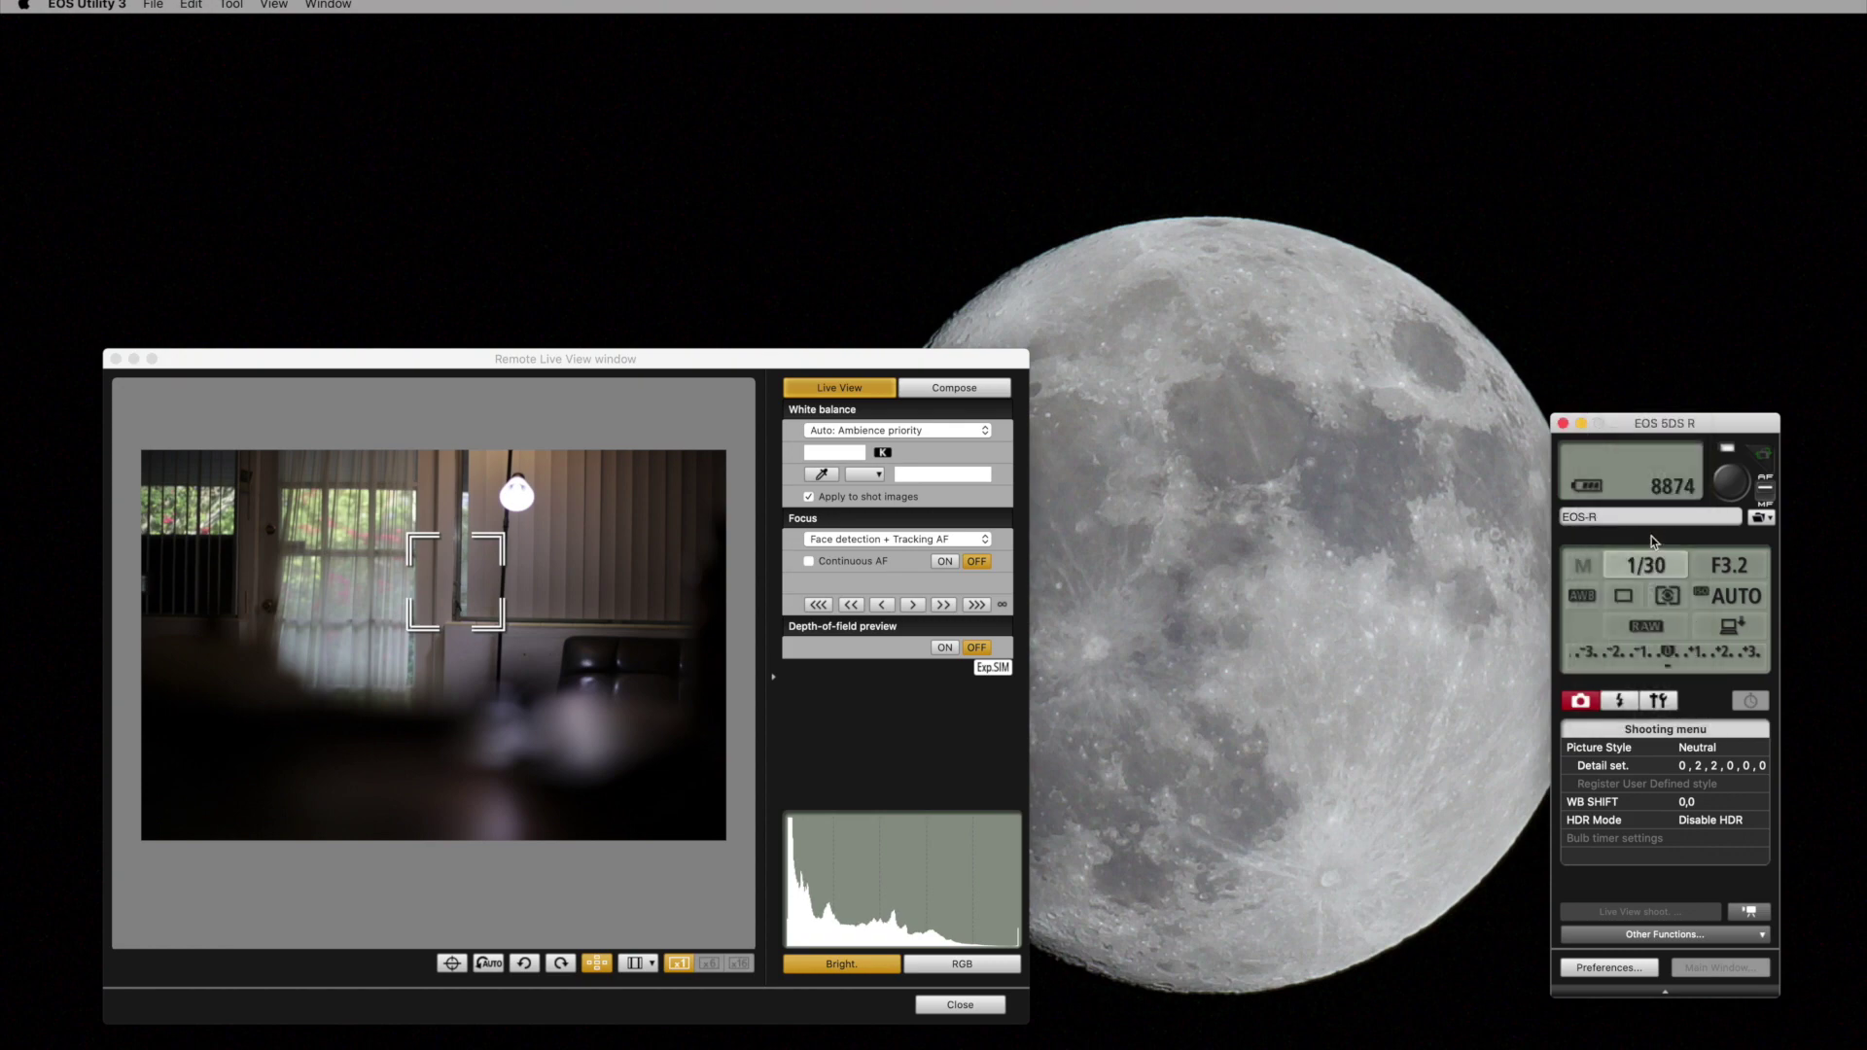
{"action": "left_click", "coordinate": [1730, 566]}
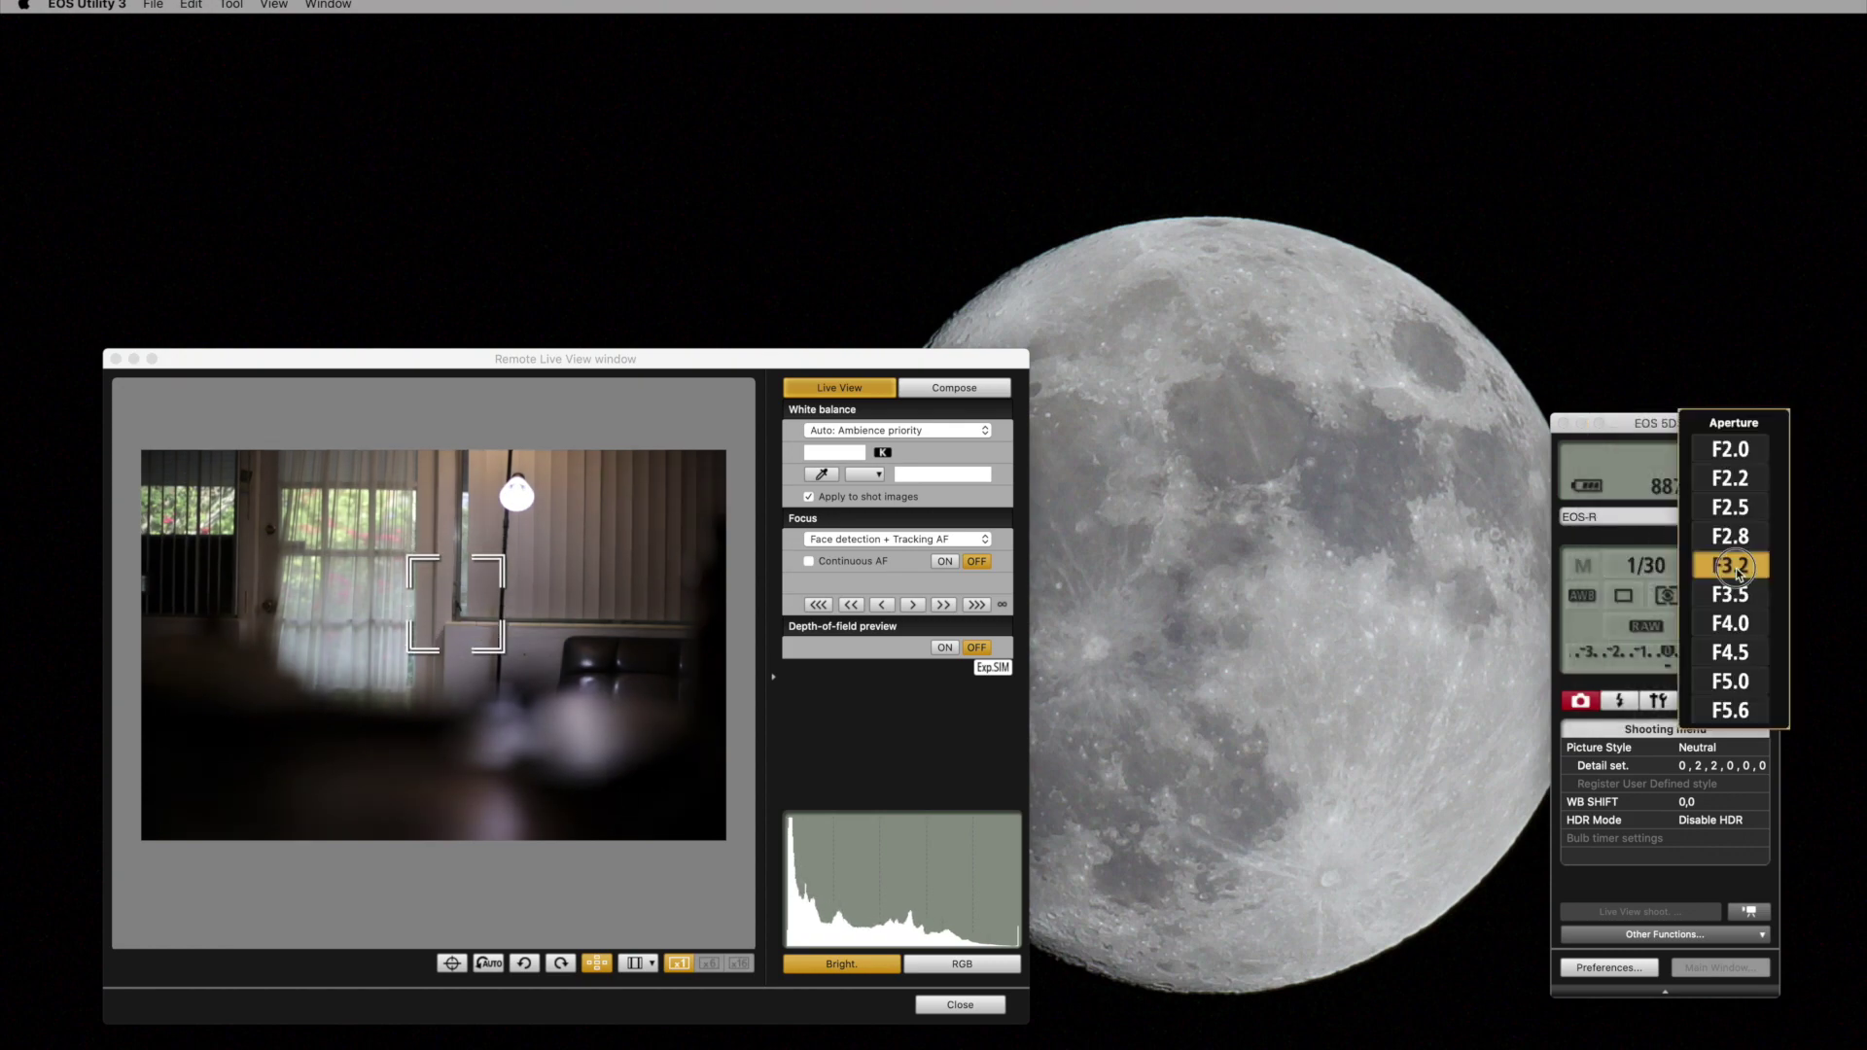
{"action": "left_click", "coordinate": [1730, 624]}
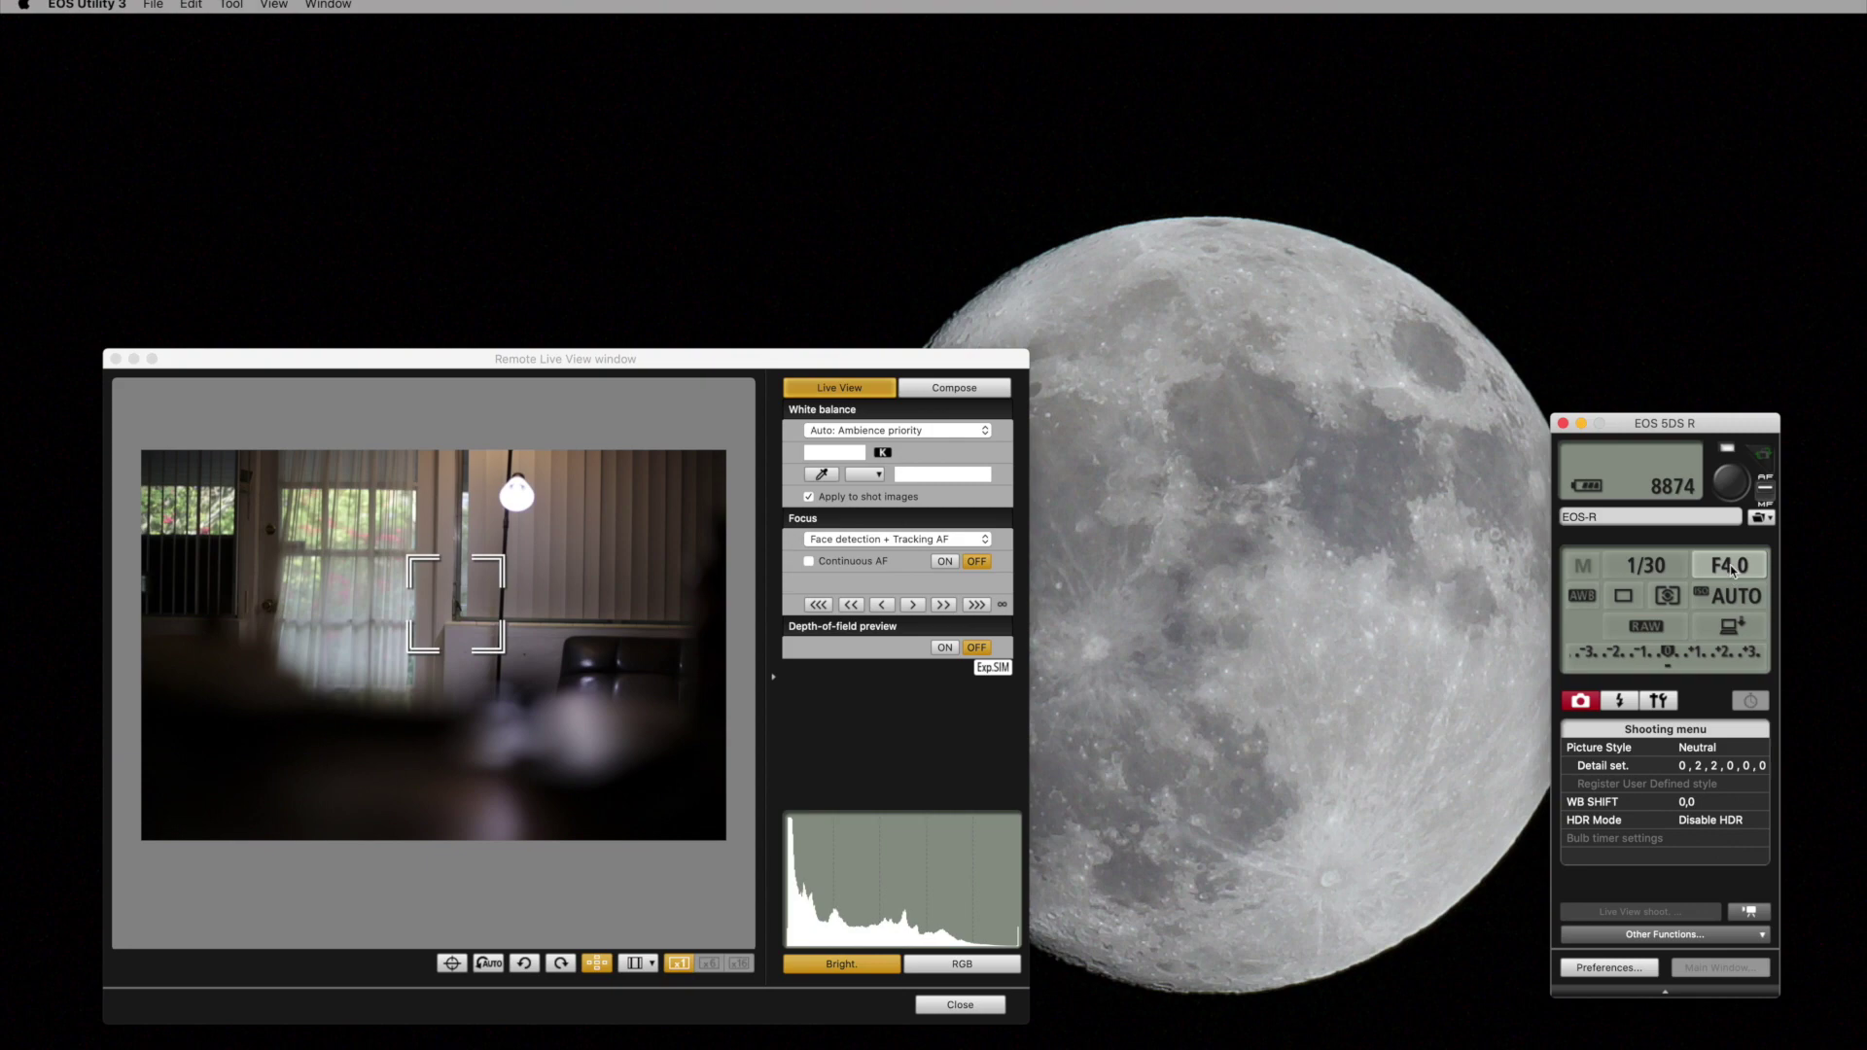
{"action": "left_click", "coordinate": [1731, 571]}
{"action": "left_click", "coordinate": [1727, 652]}
{"action": "left_click", "coordinate": [1660, 571]}
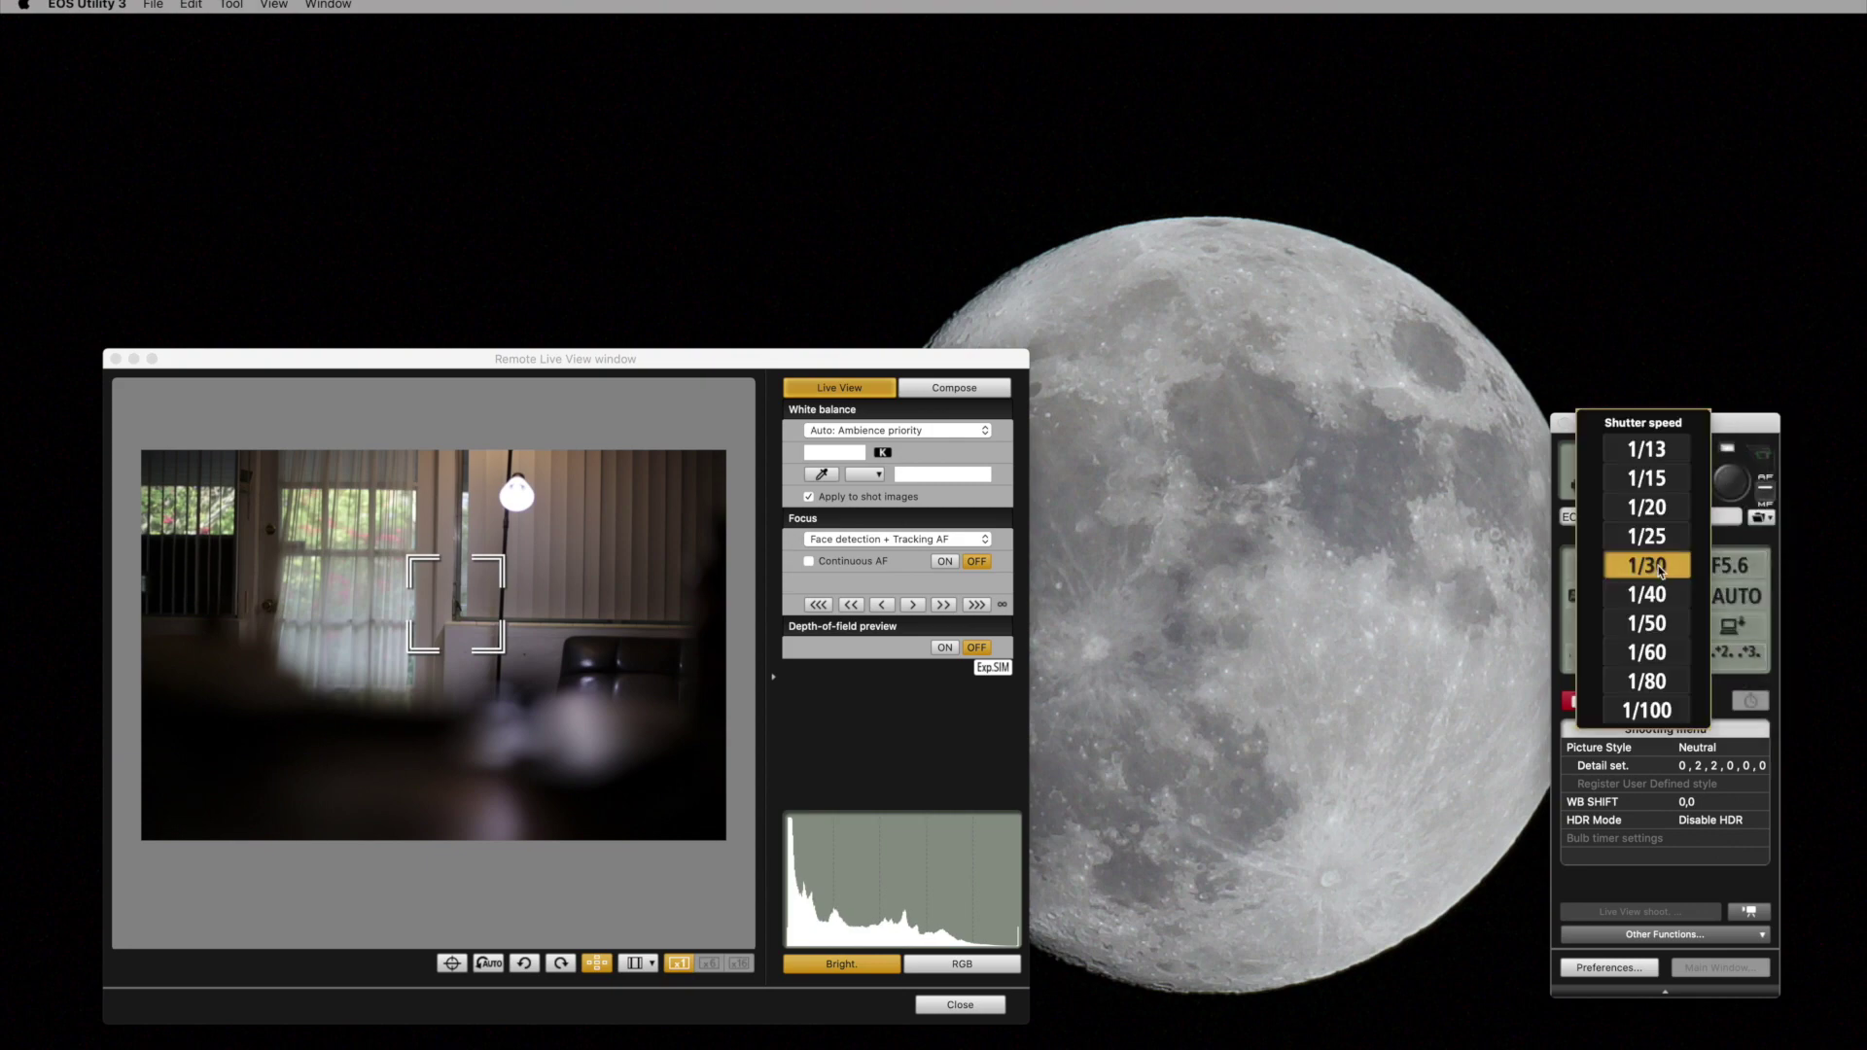
{"action": "left_click", "coordinate": [1650, 596]}
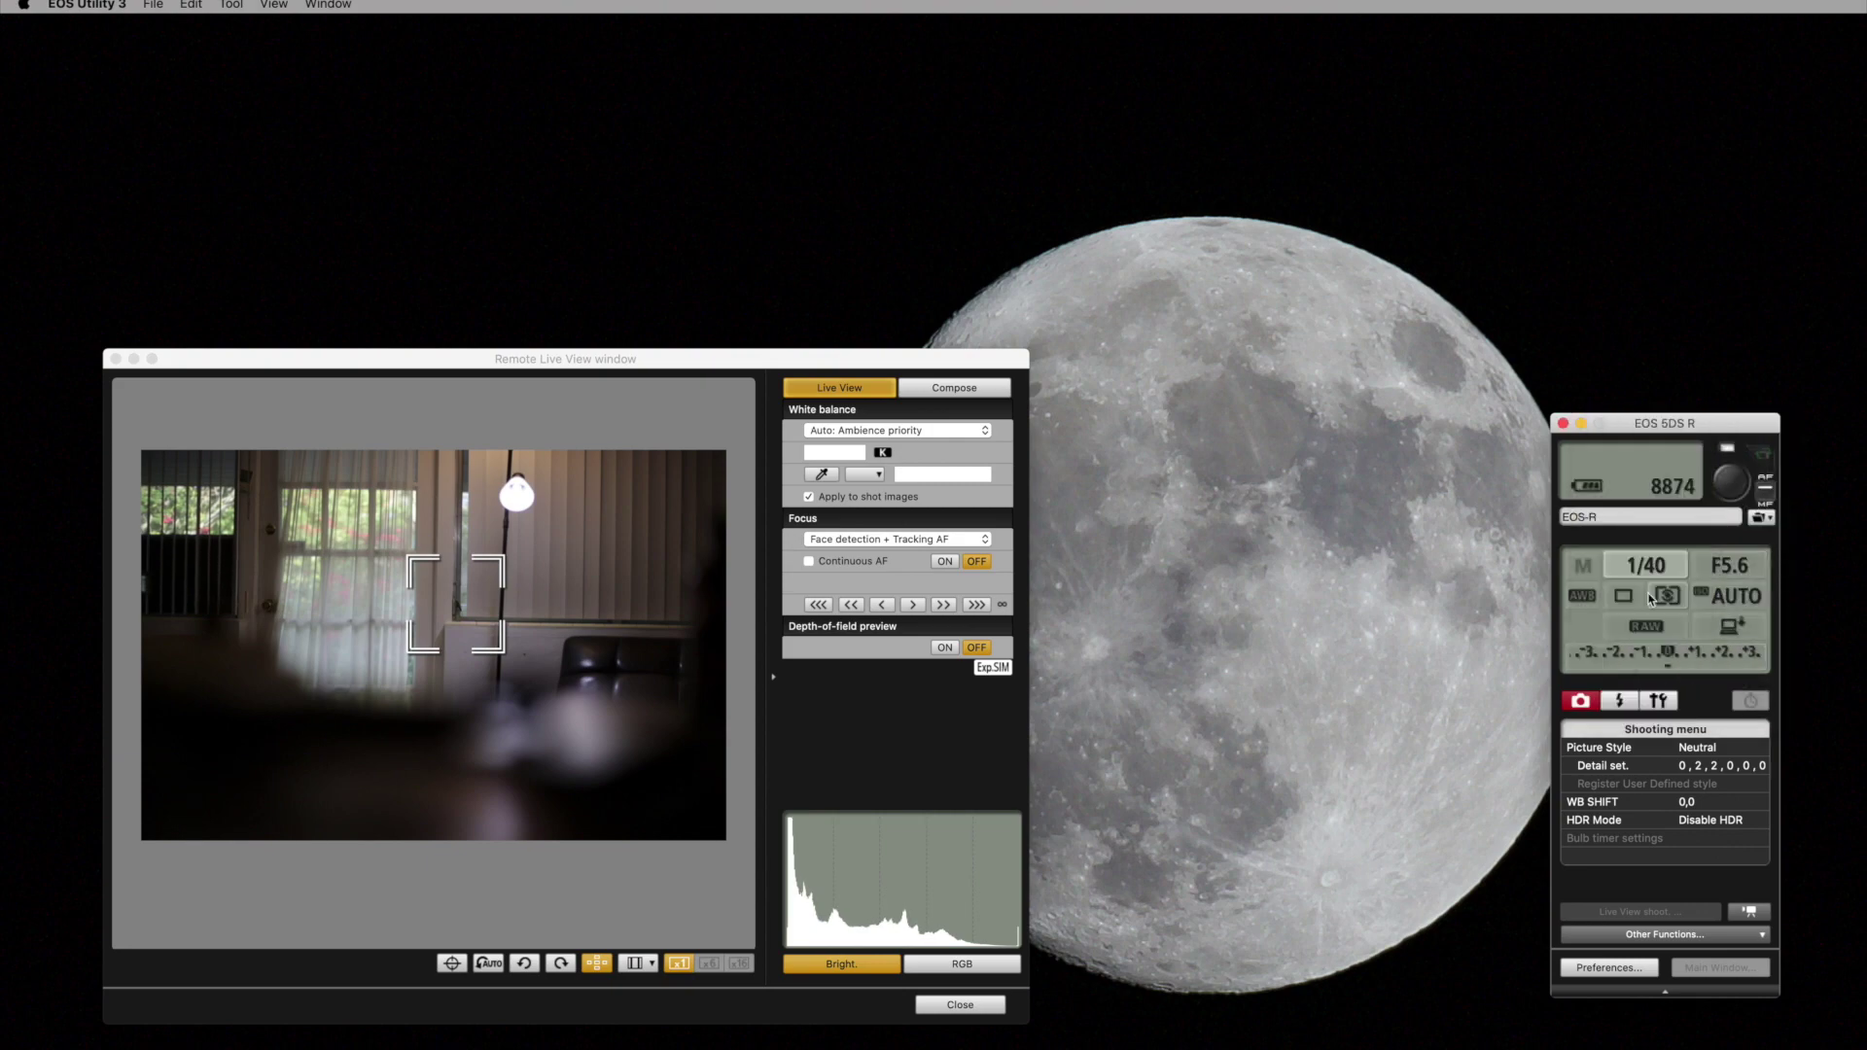
{"action": "left_click", "coordinate": [944, 561]}
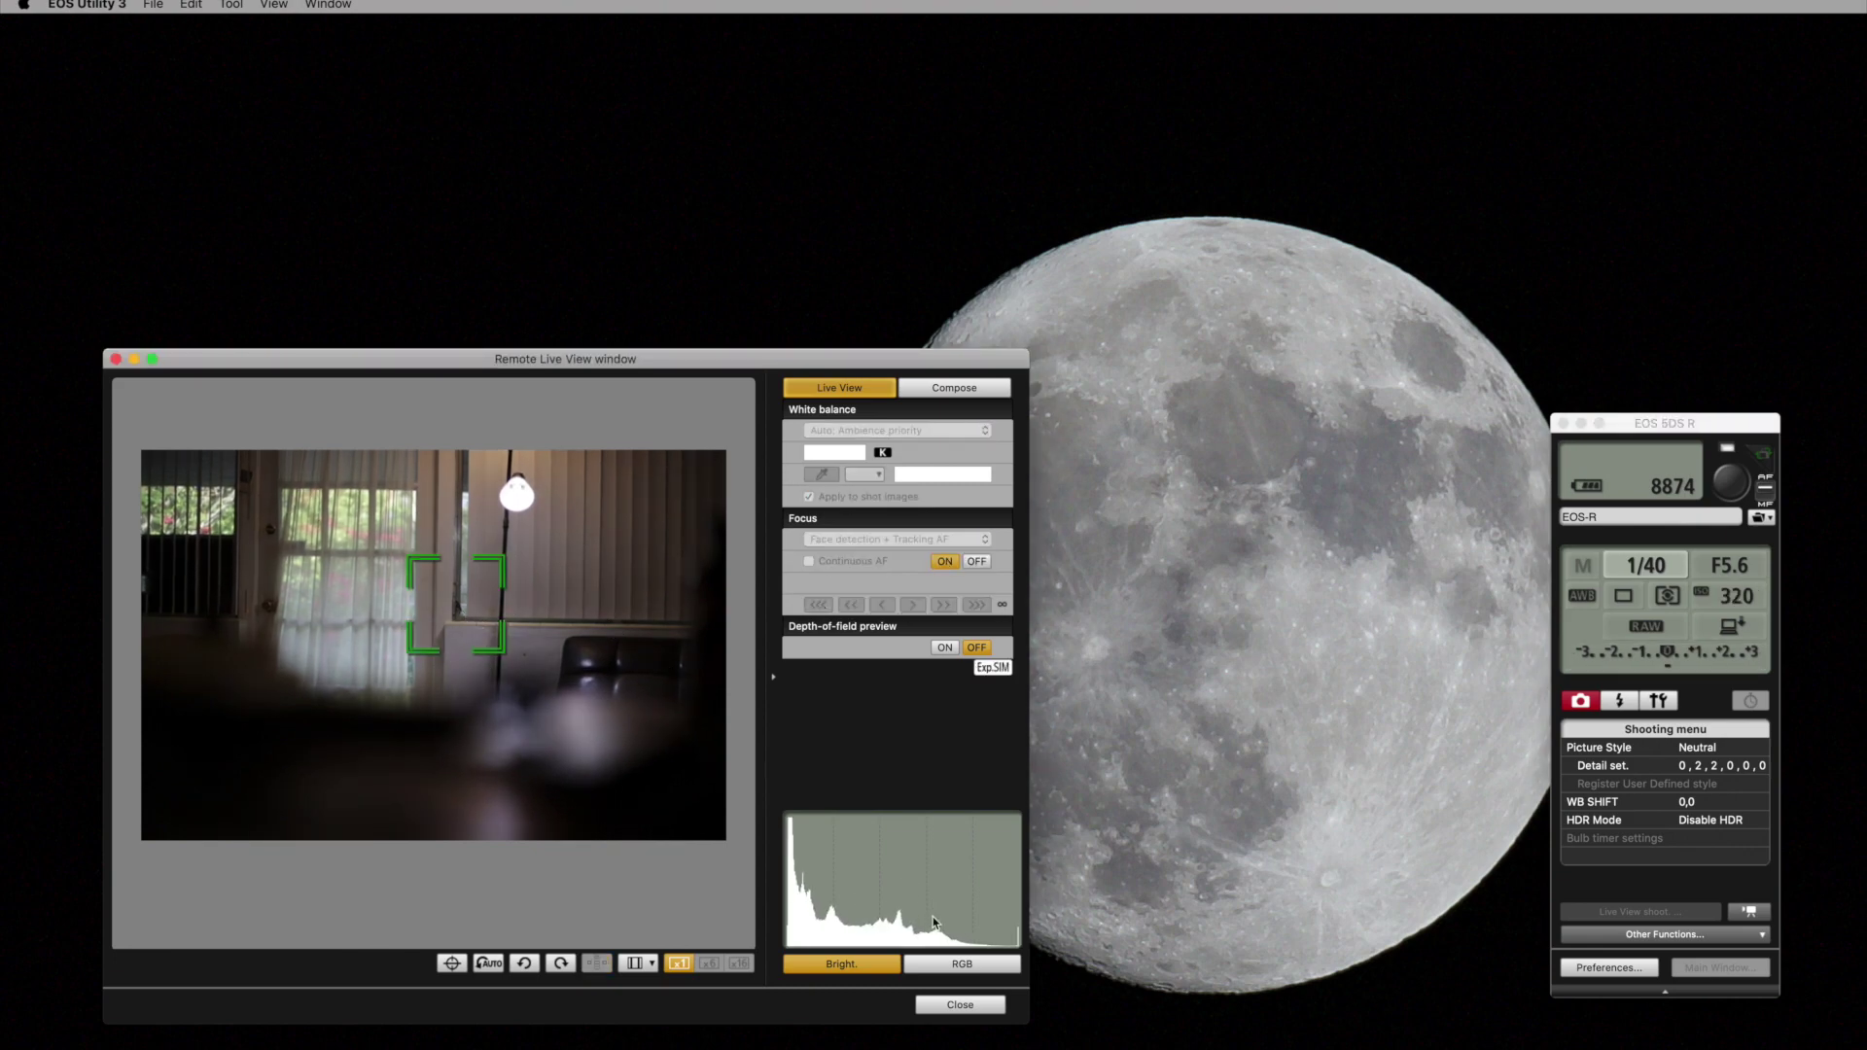
{"action": "left_click", "coordinate": [982, 971]}
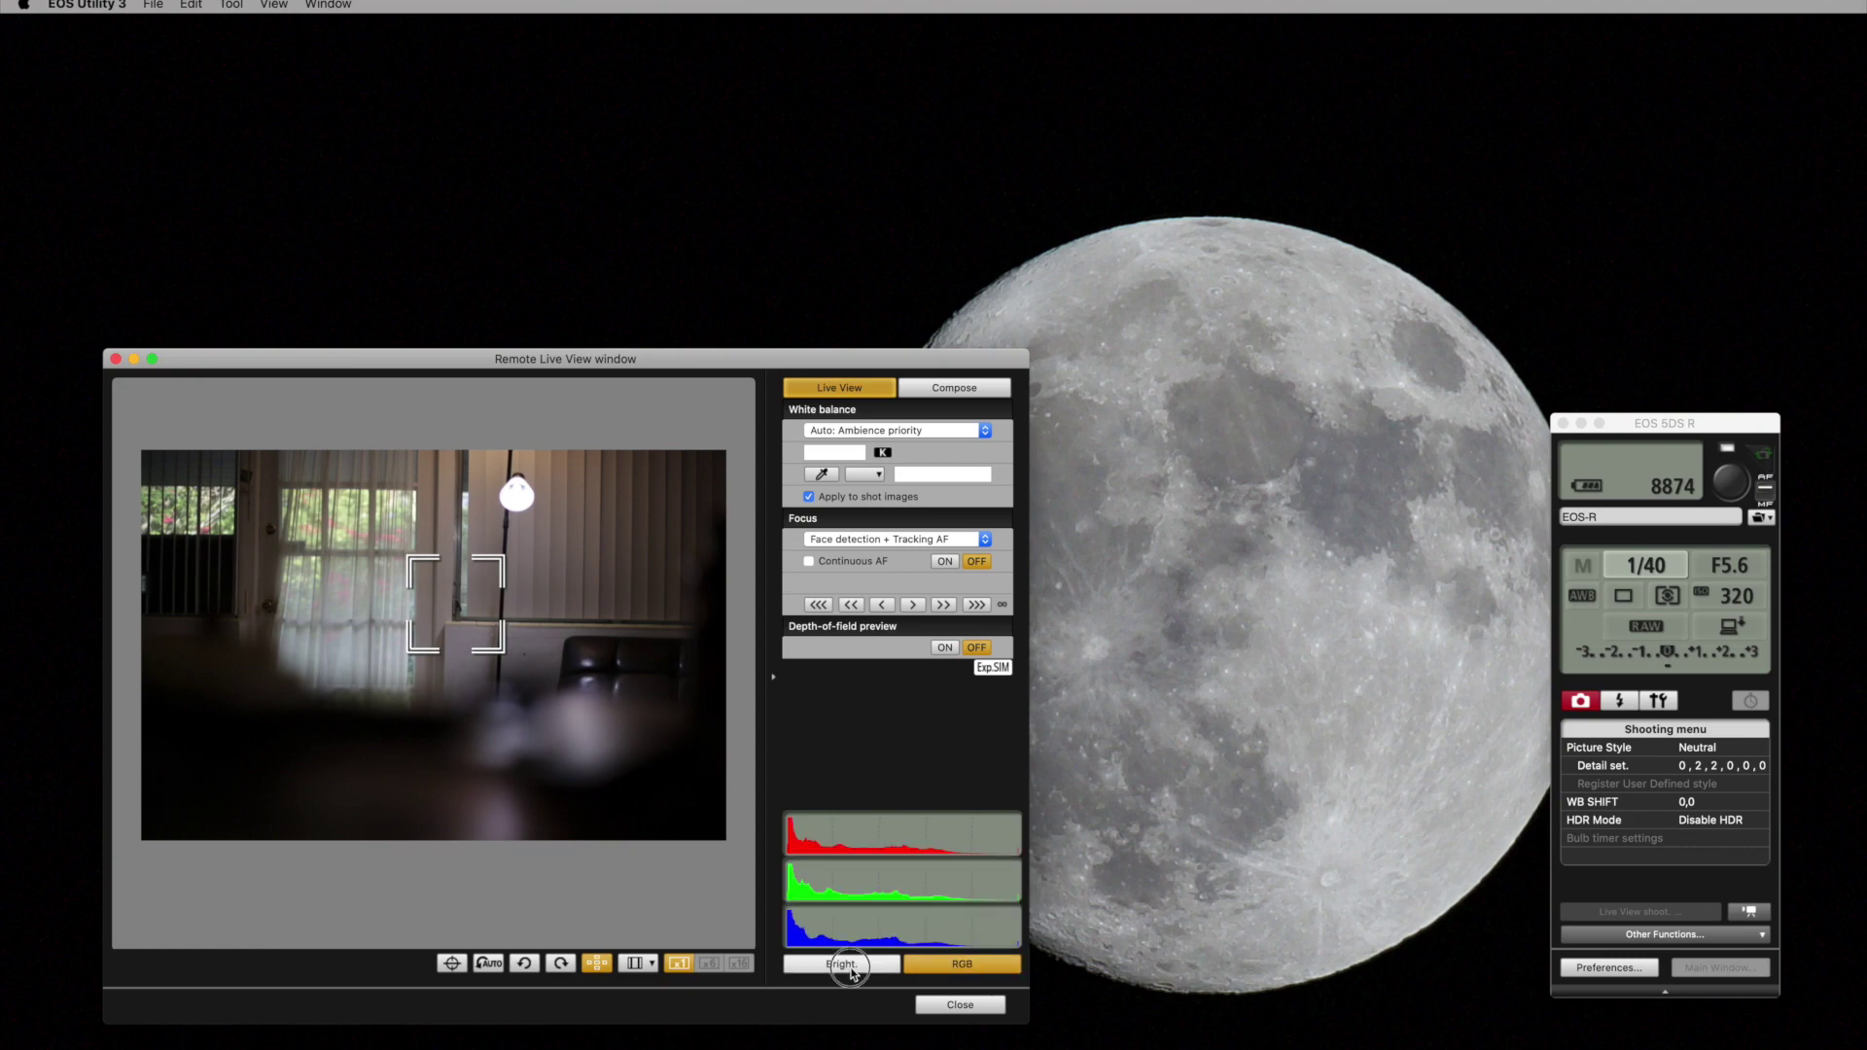
{"action": "left_click", "coordinate": [852, 968]}
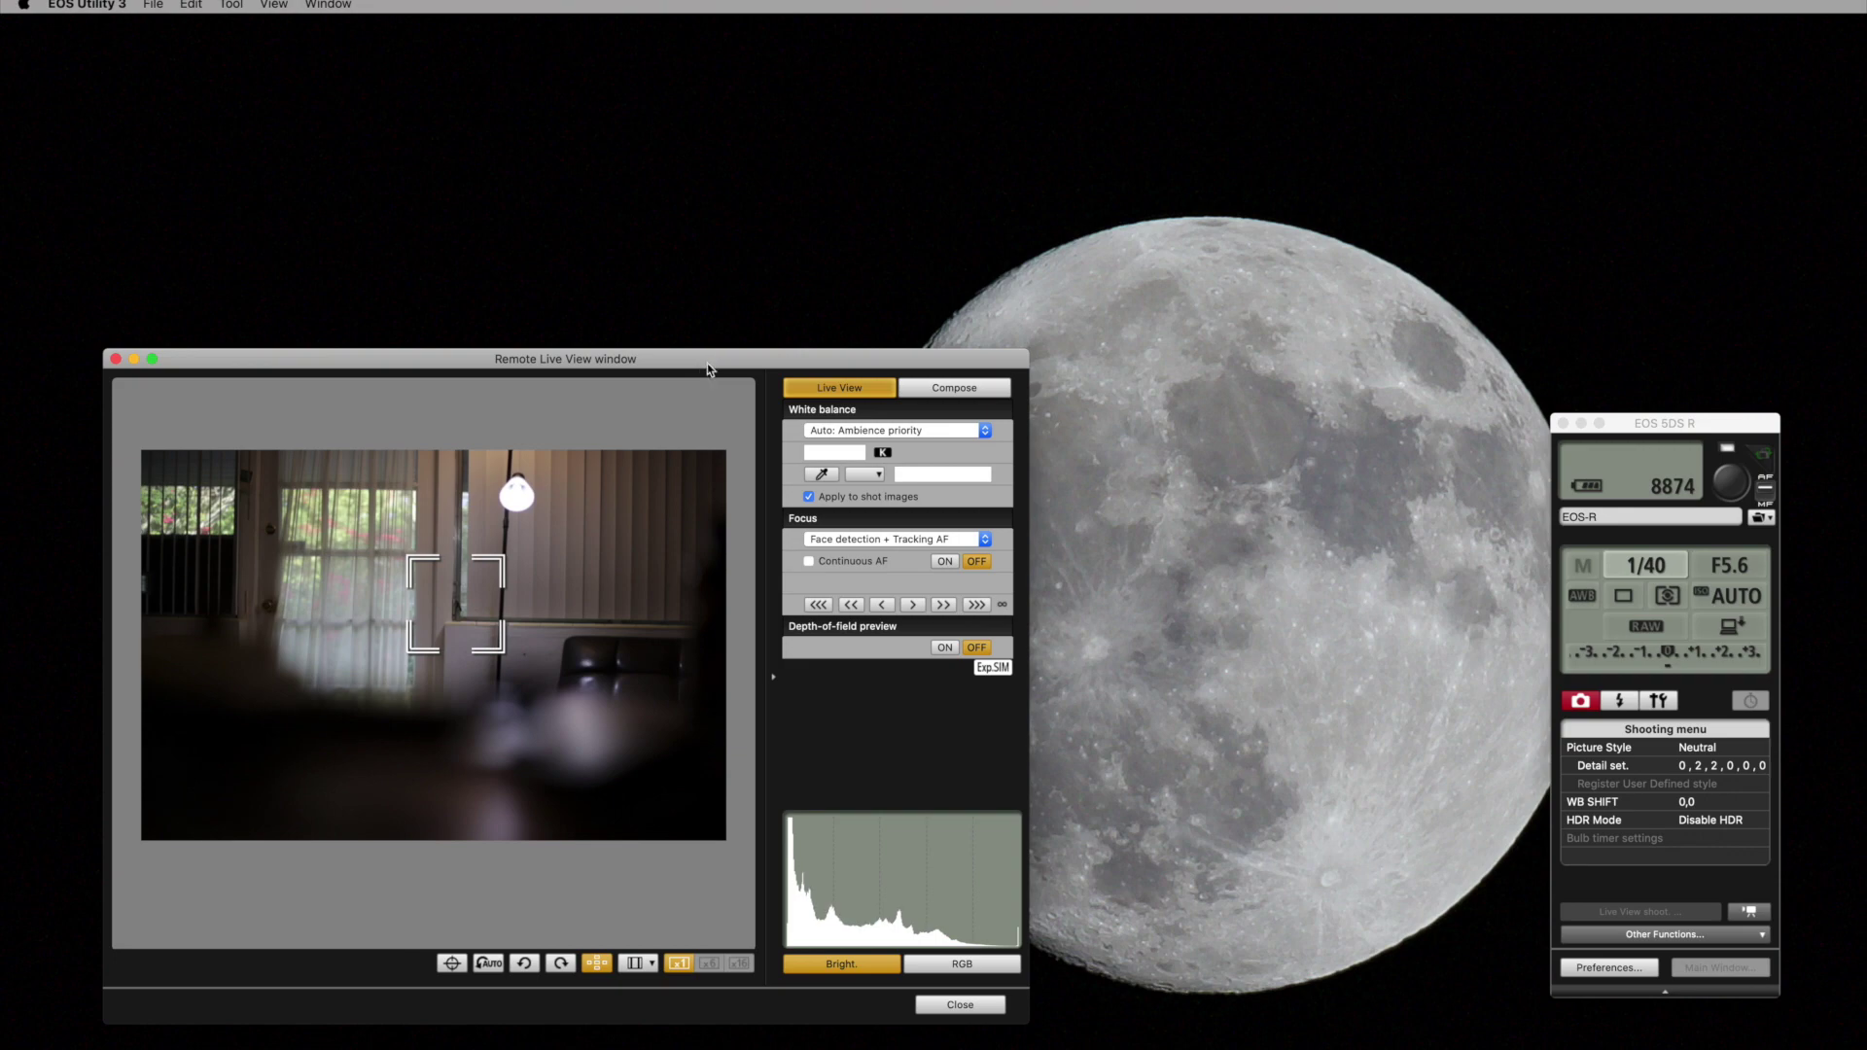
{"action": "left_click", "coordinate": [23, 5]}
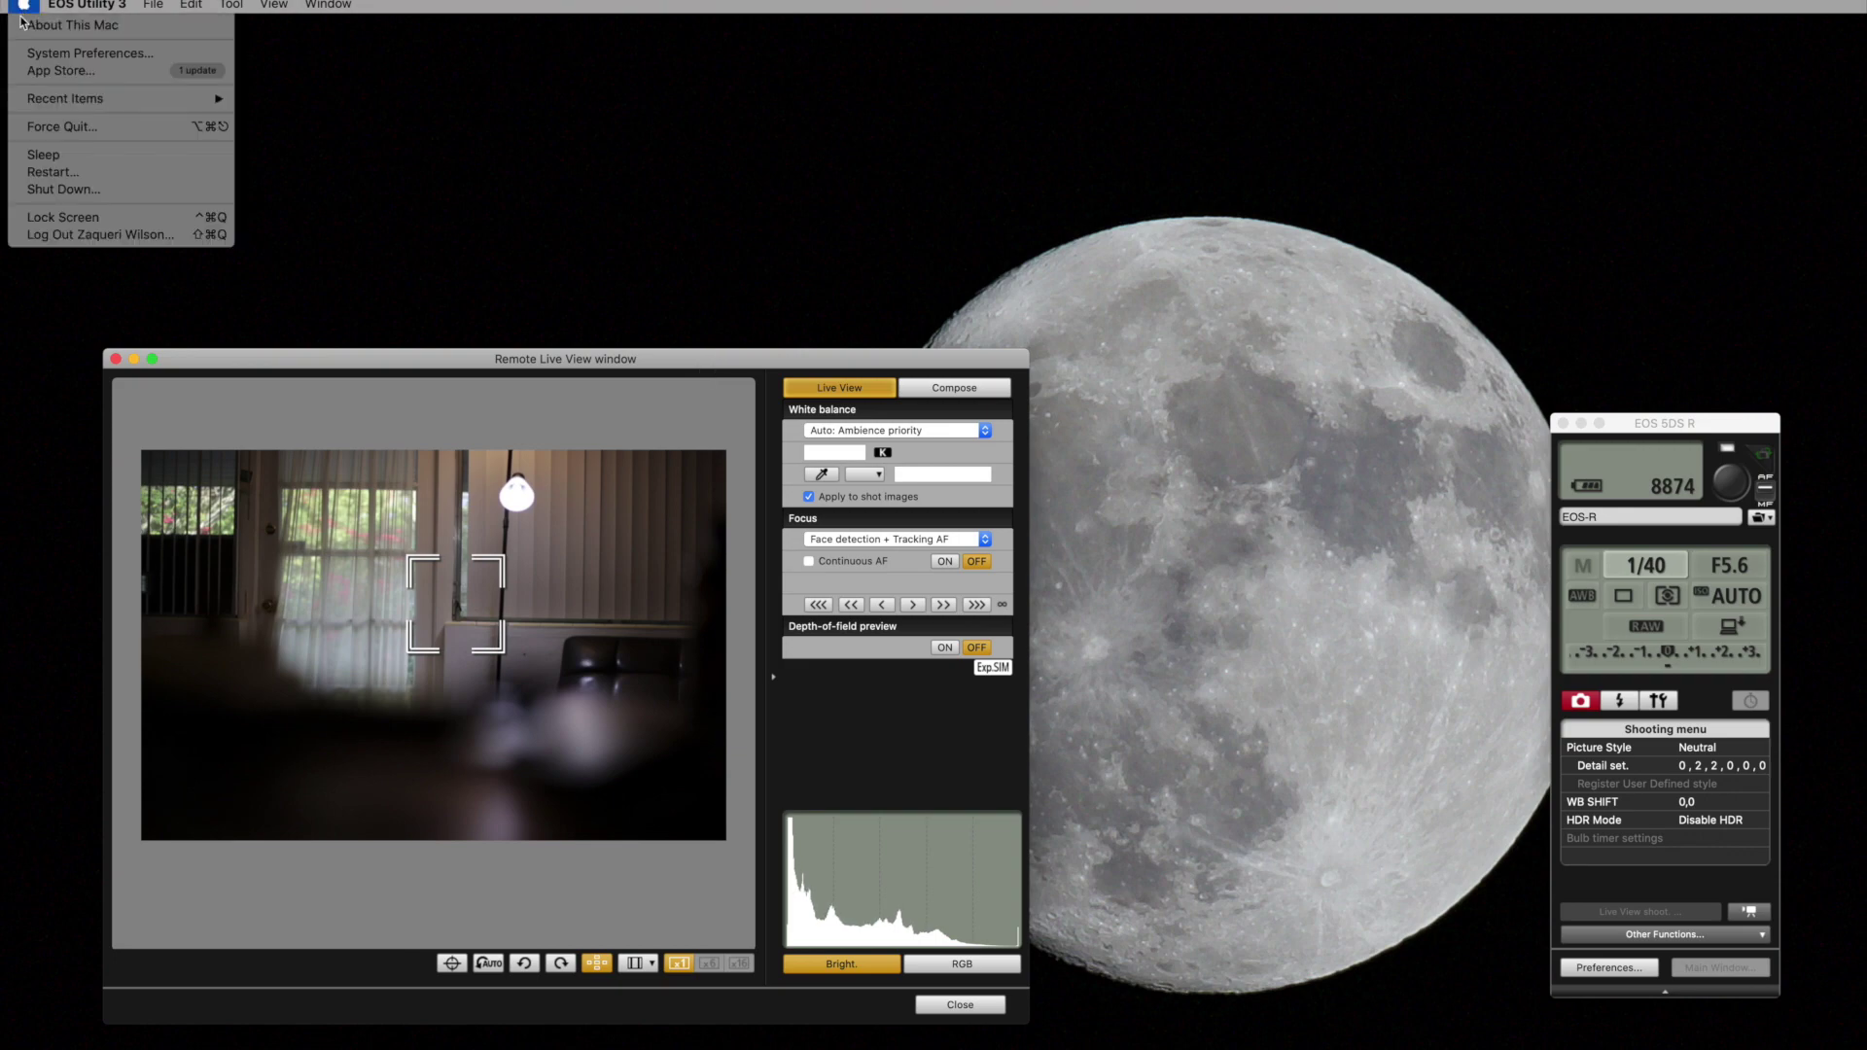
{"action": "left_click", "coordinate": [58, 23]}
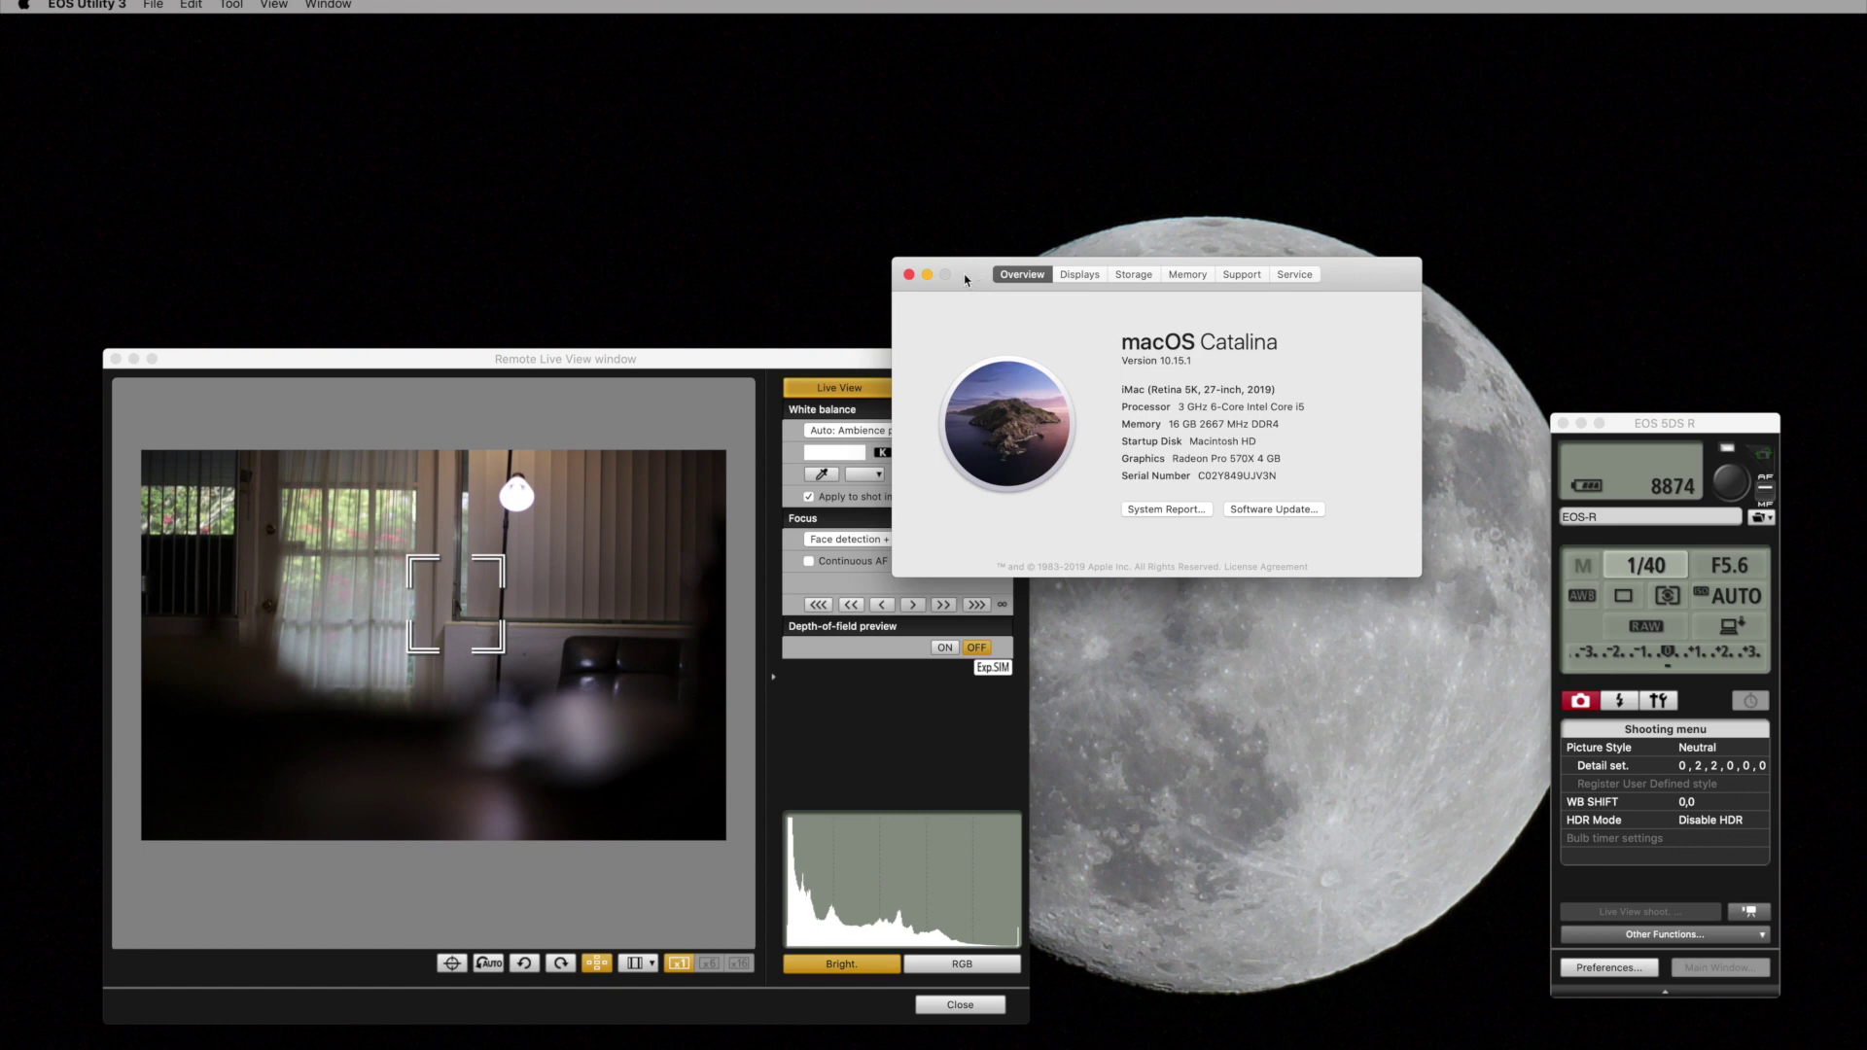
{"action": "left_click_drag", "start_coordinate": [965, 280], "coordinate": [1136, 92]}
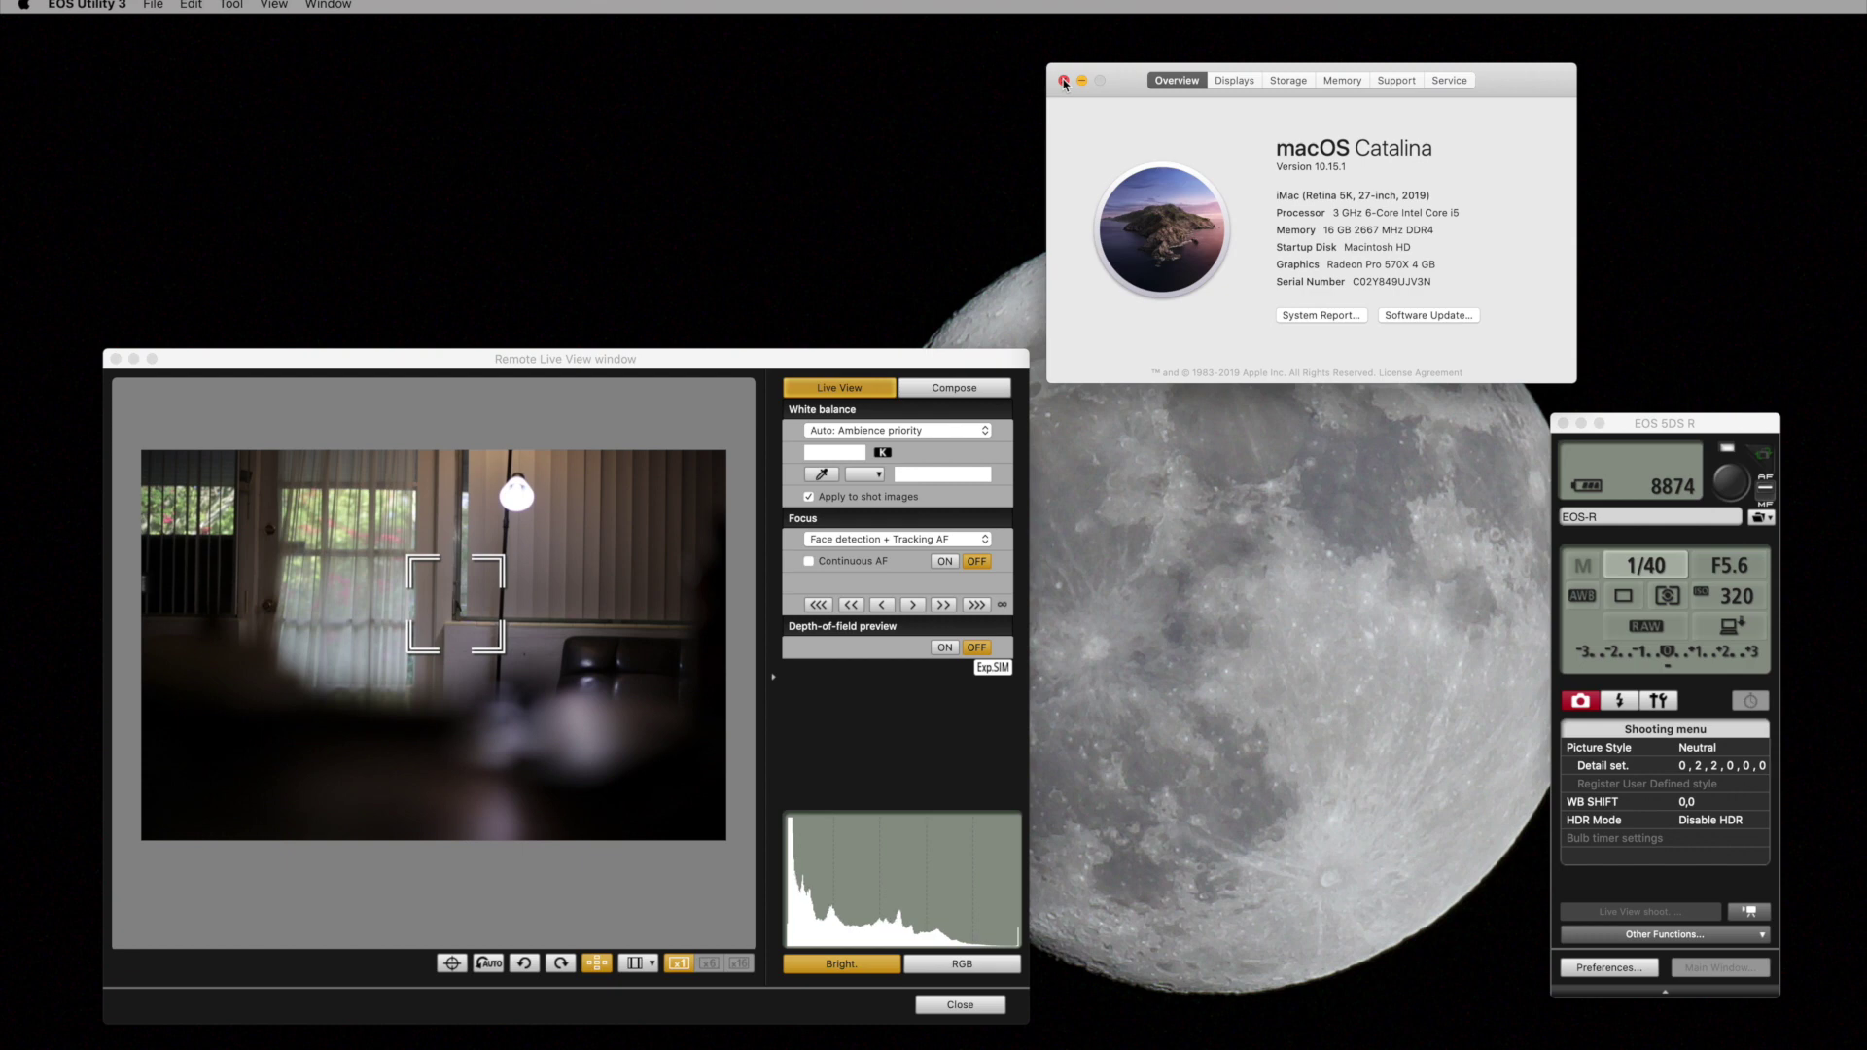
{"action": "left_click", "coordinate": [1064, 81]}
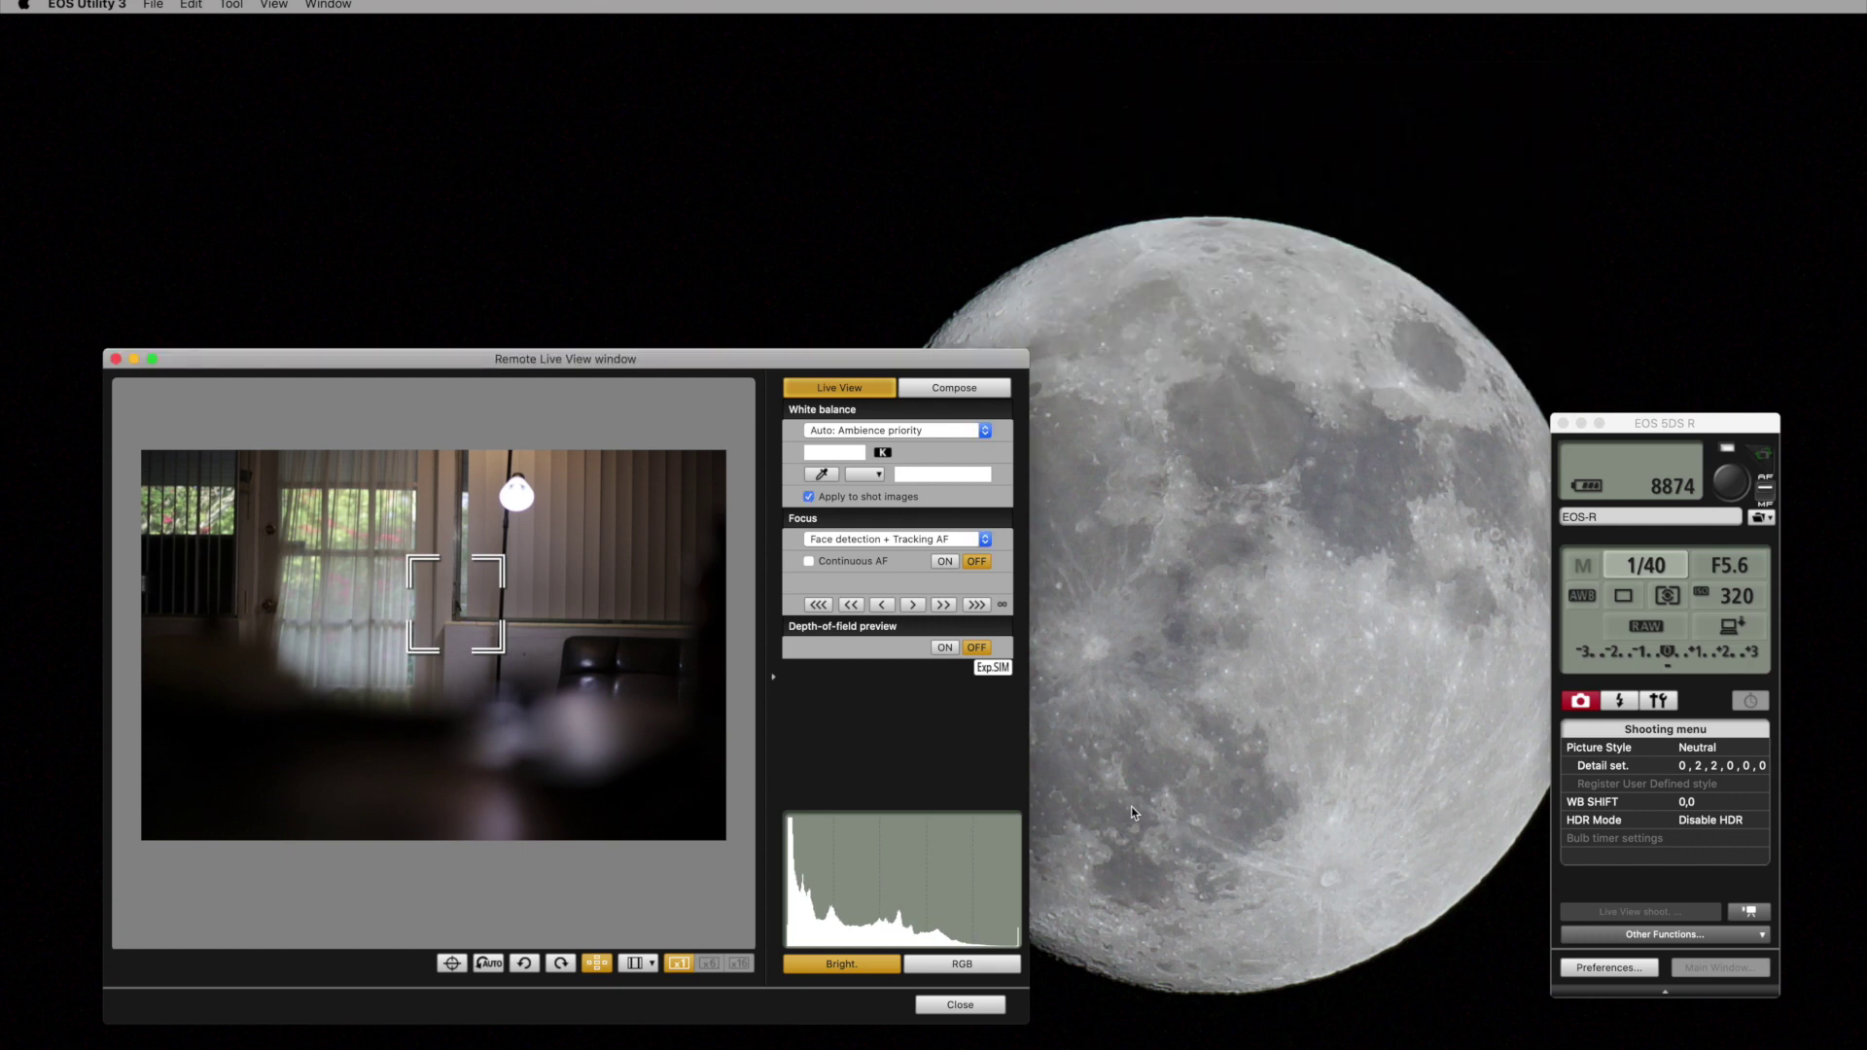